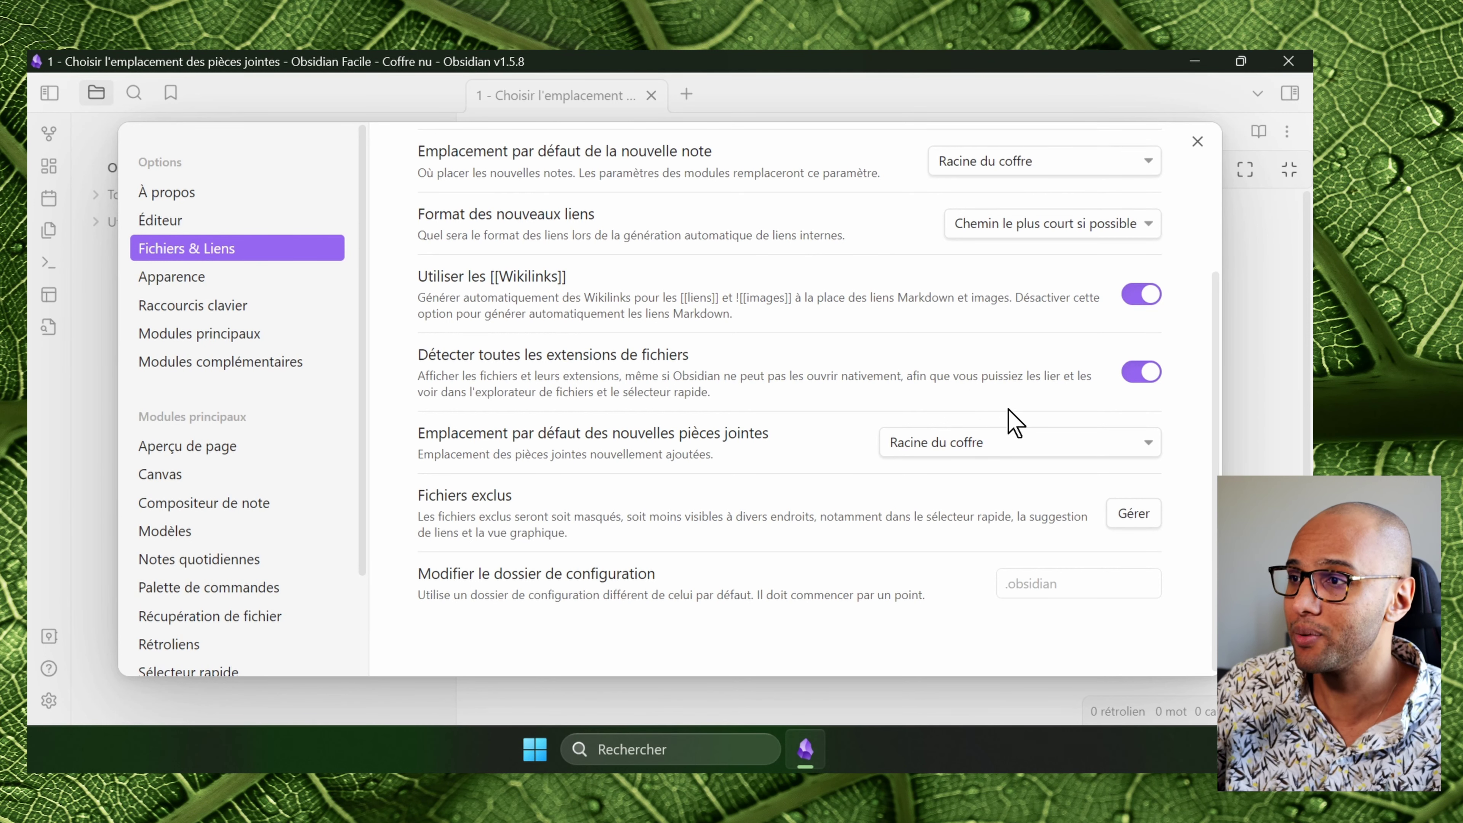
Choose "Racine du coffre" as the default location for new attachments and close the settings.
scroll(950, 340, "up", 1)
scroll(953, 346, "down", 1)
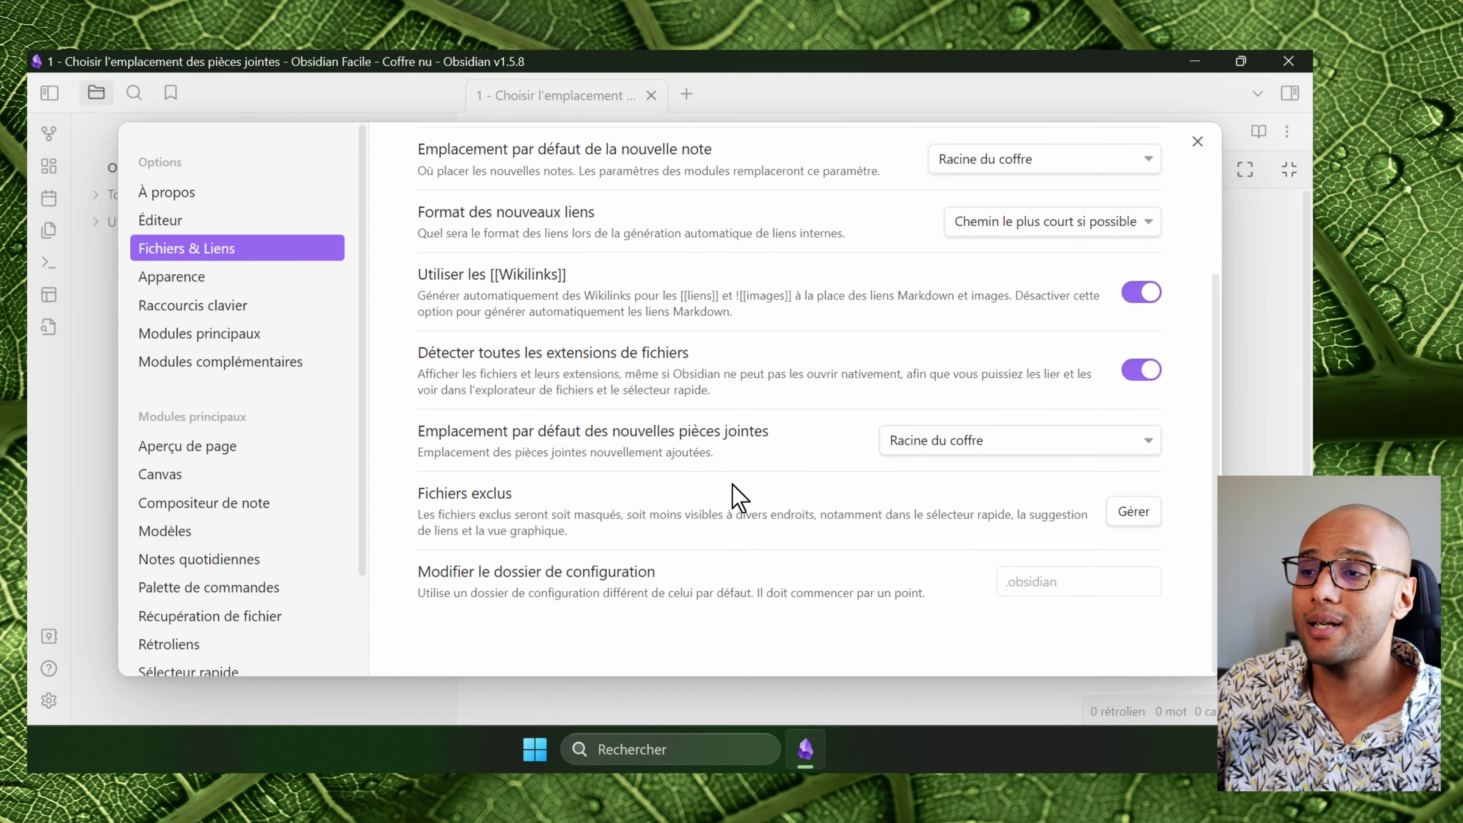
left_click(963, 447)
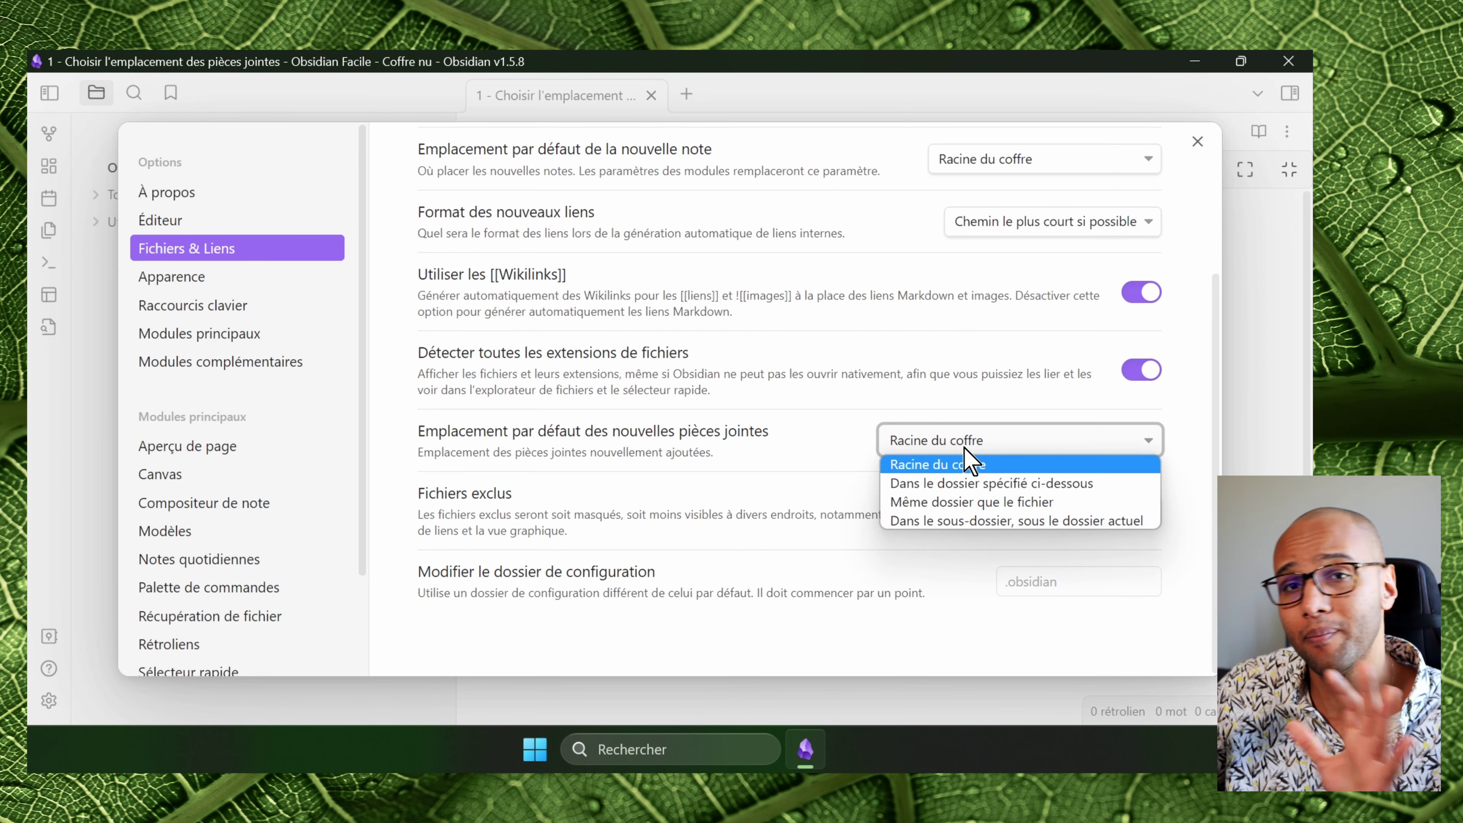
left_click(940, 470)
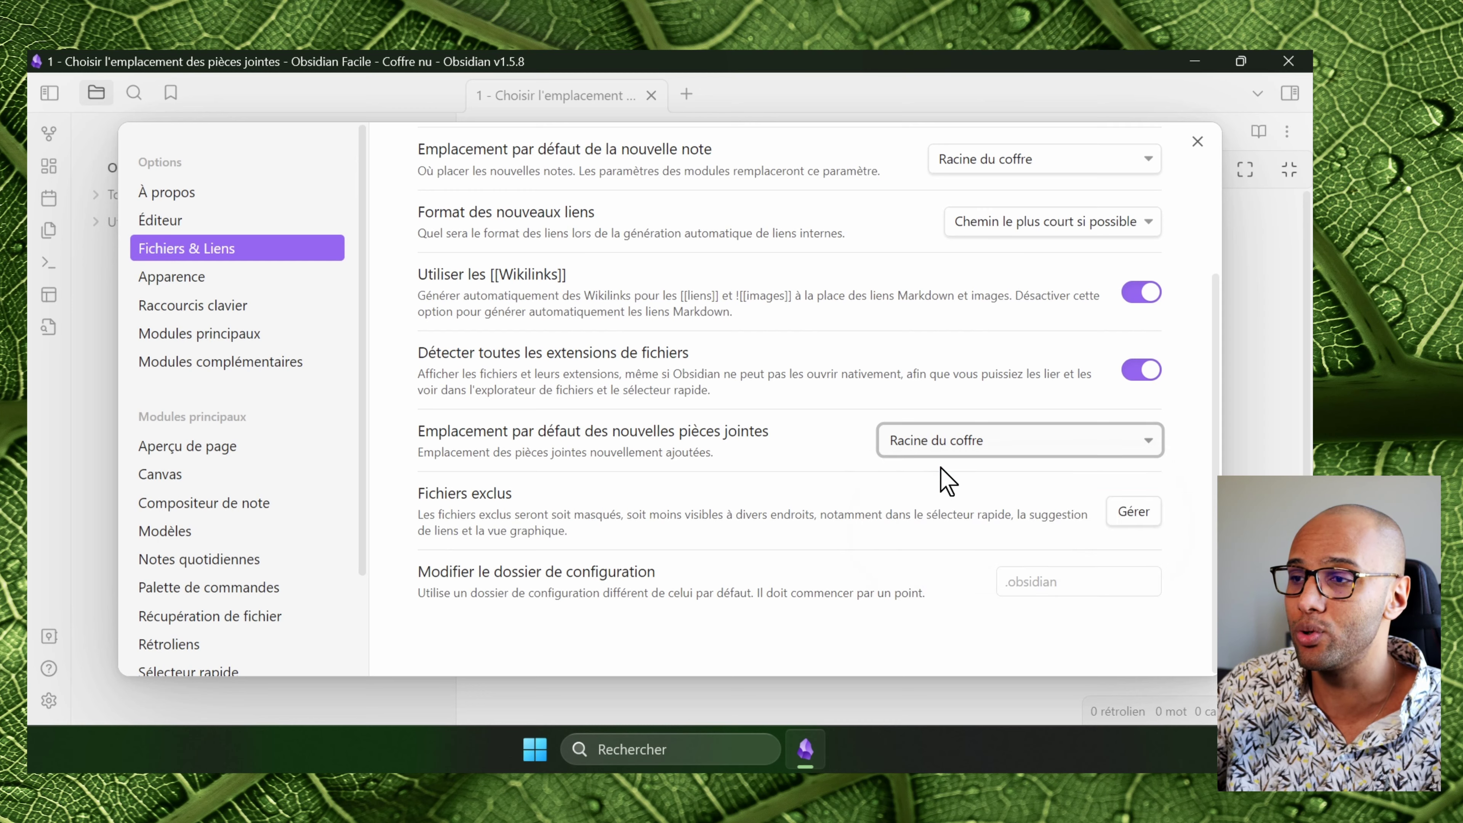
key("Escape")
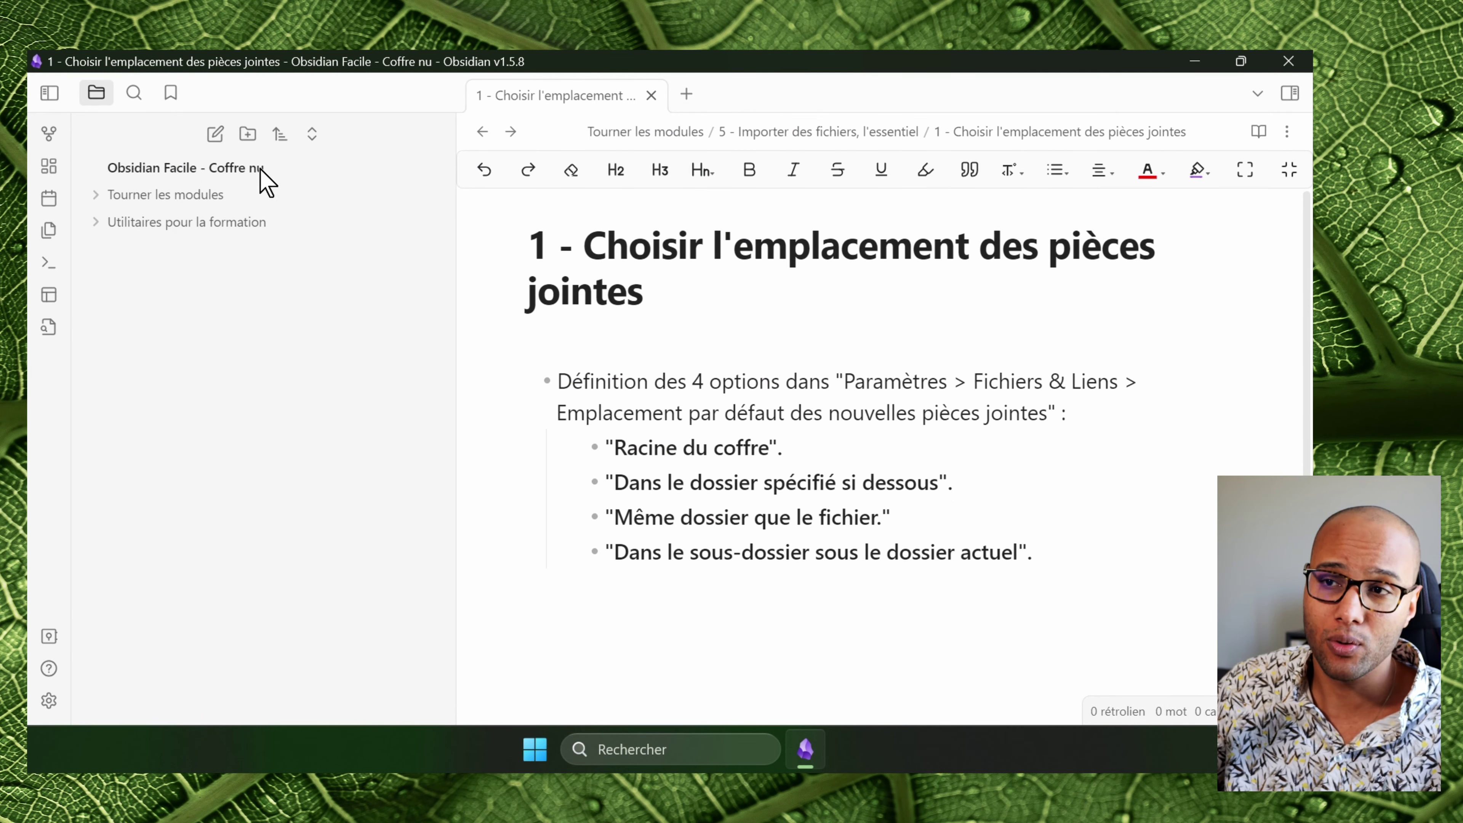
Create an untitled note in the vault root and delete it again.
left_click(215, 133)
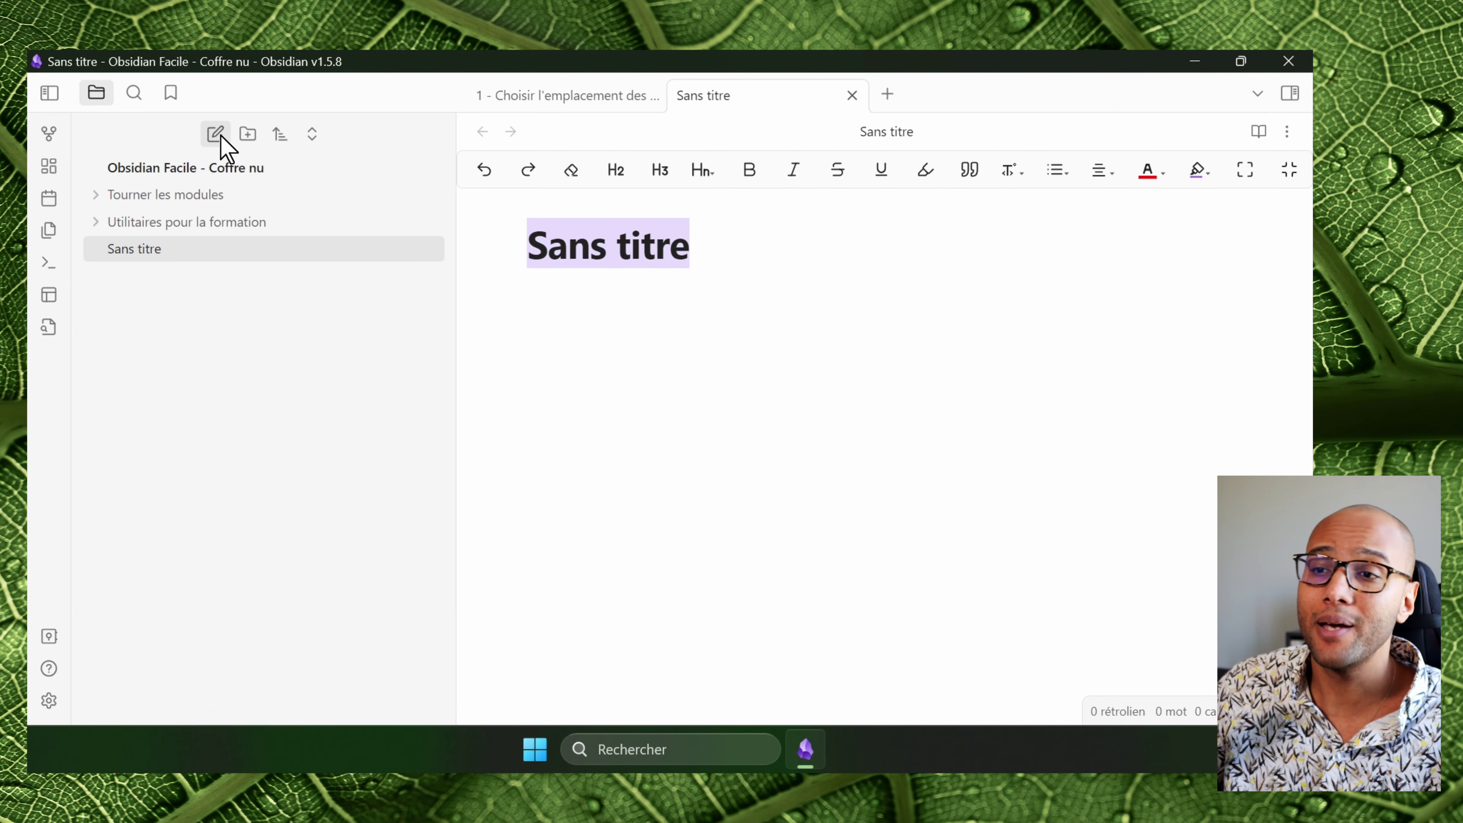
mouse_move(270, 252)
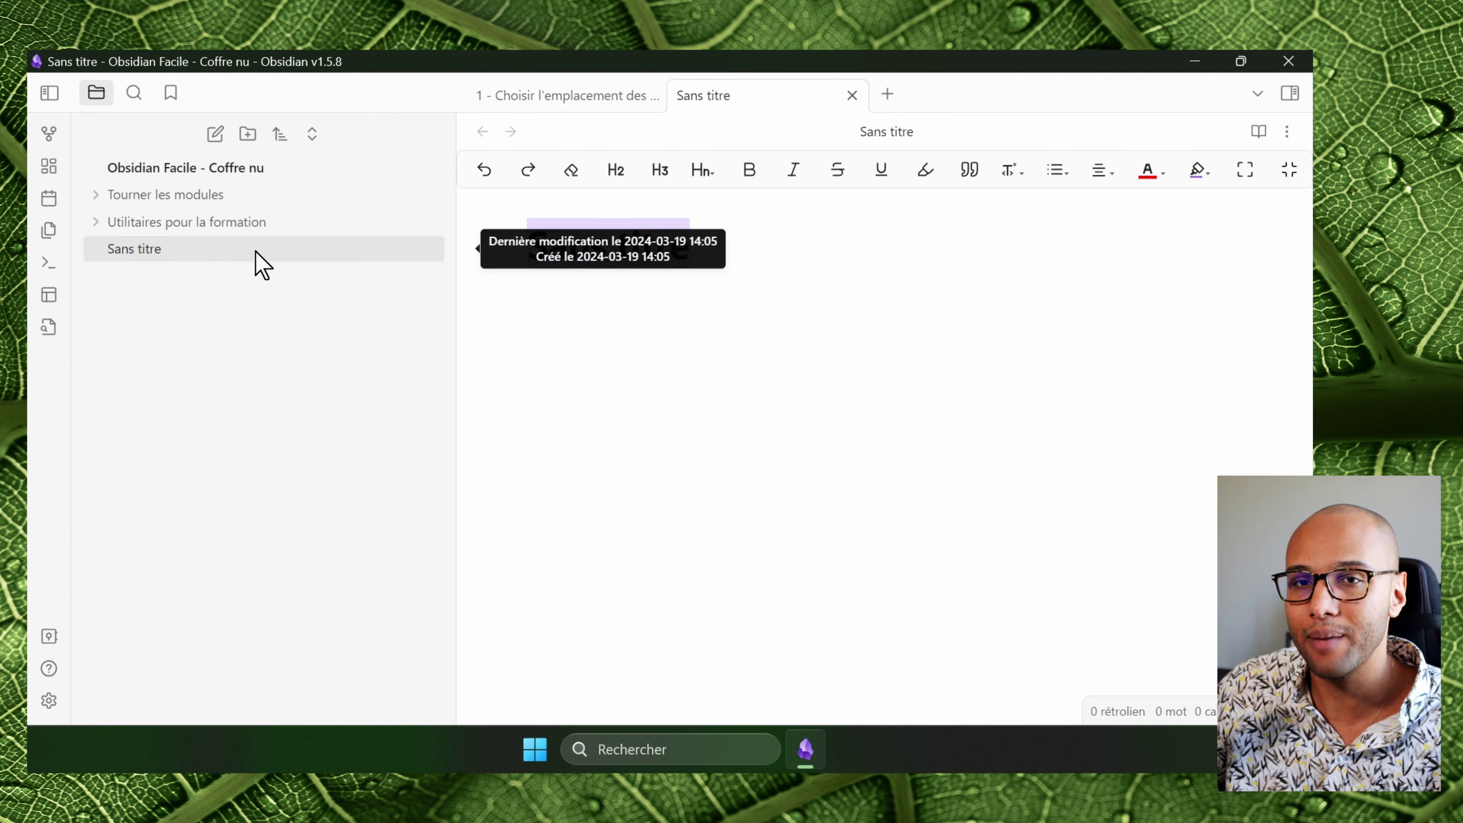
right_click(263, 266)
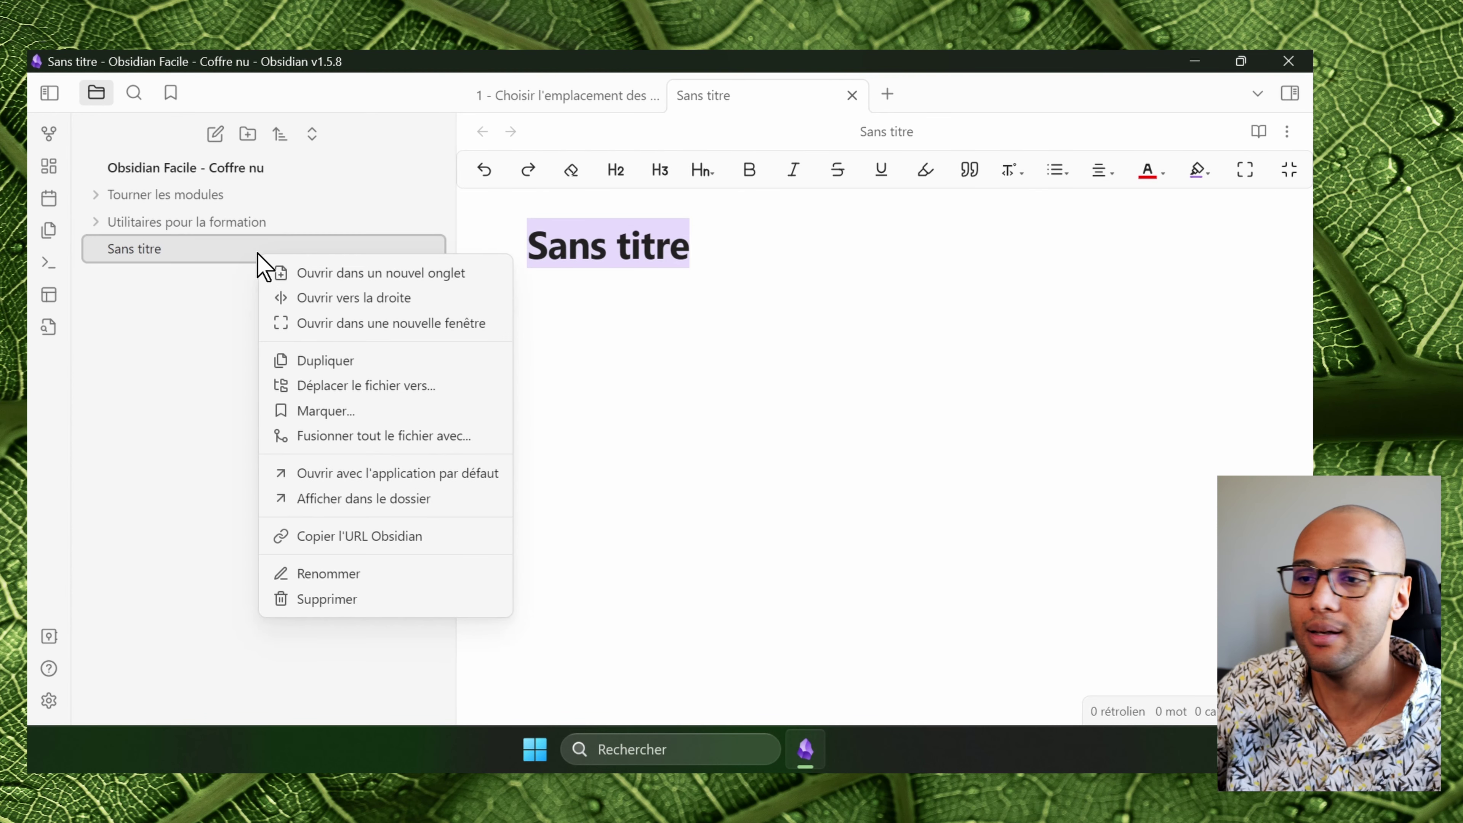
left_click(403, 600)
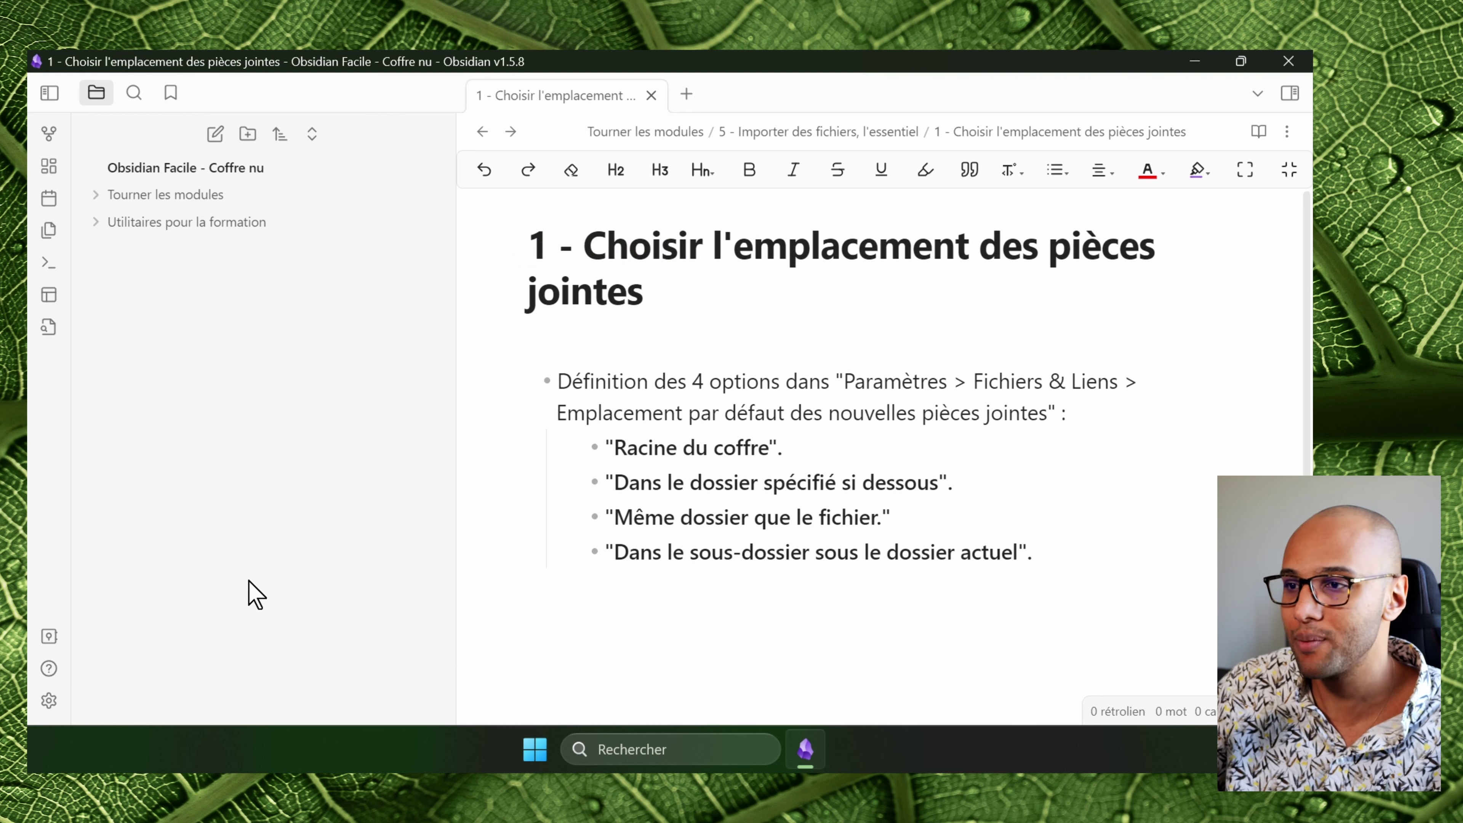
Set the default location for new attachments to "Dans le dossier spécifié ci-dessous" in the Fichiers & Liens settings, and close the settings.
left_click(50, 702)
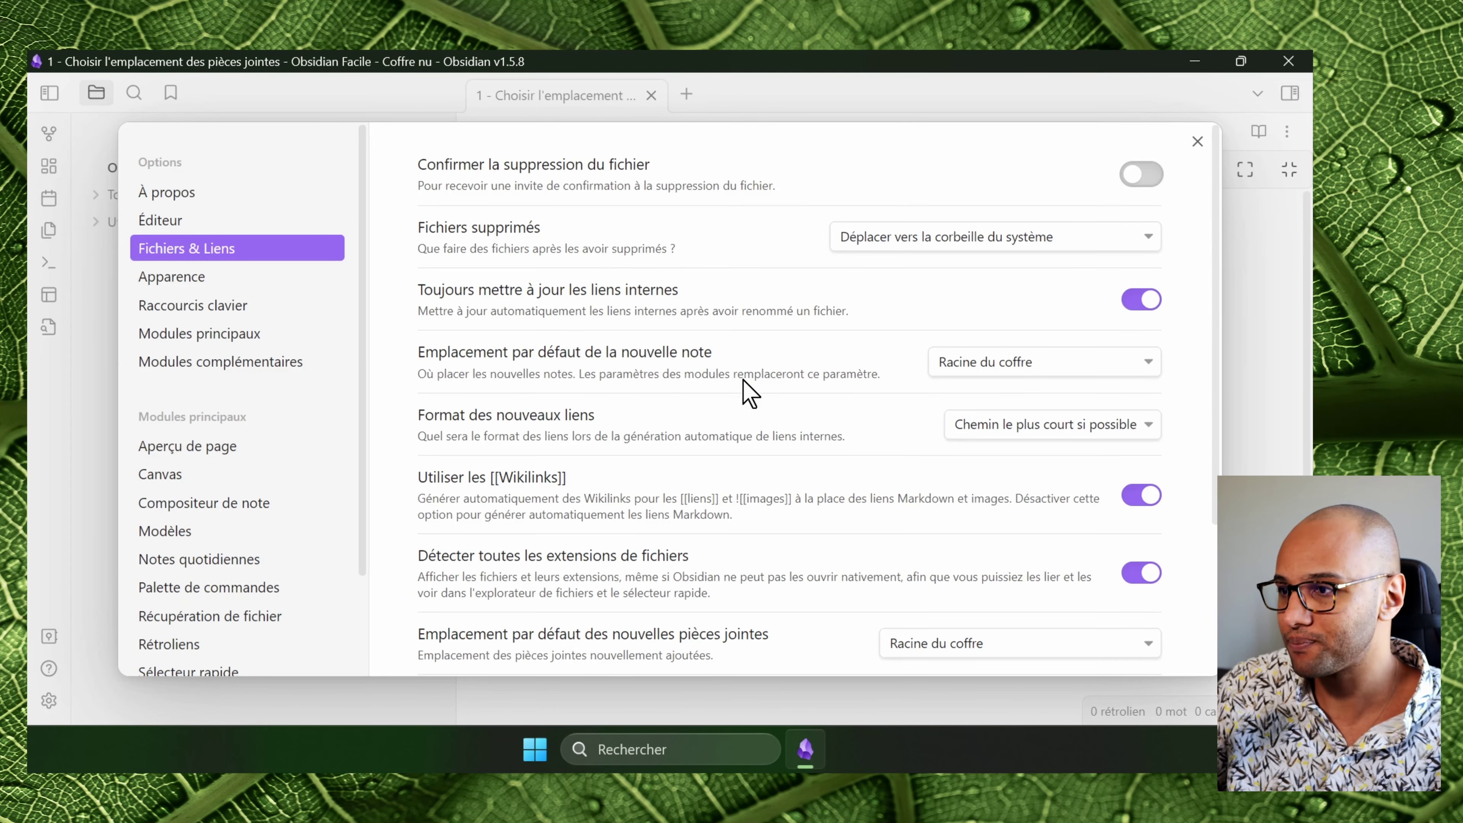
scroll(875, 449, "down", 3)
left_click(979, 442)
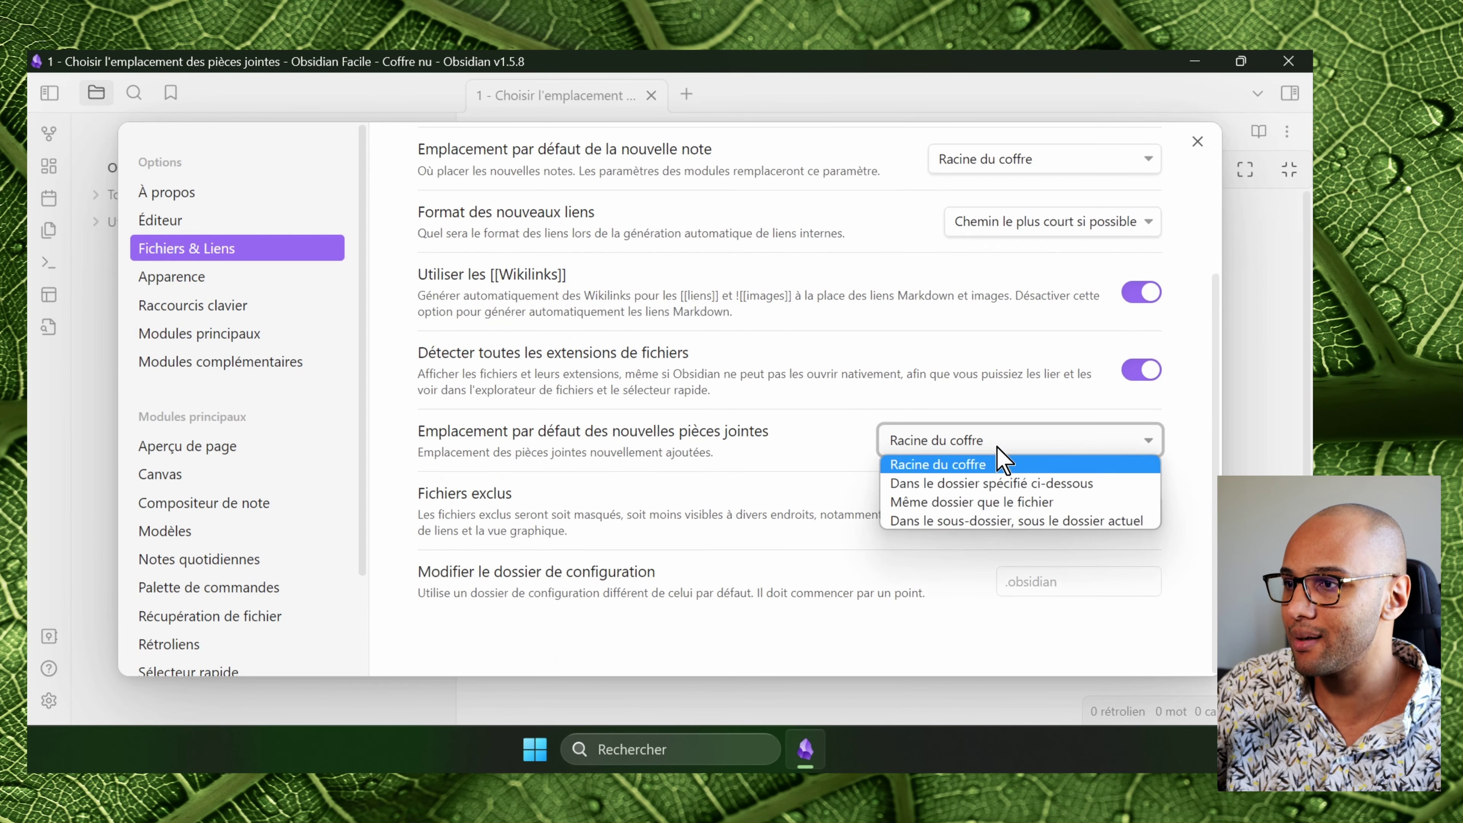
left_click(1031, 484)
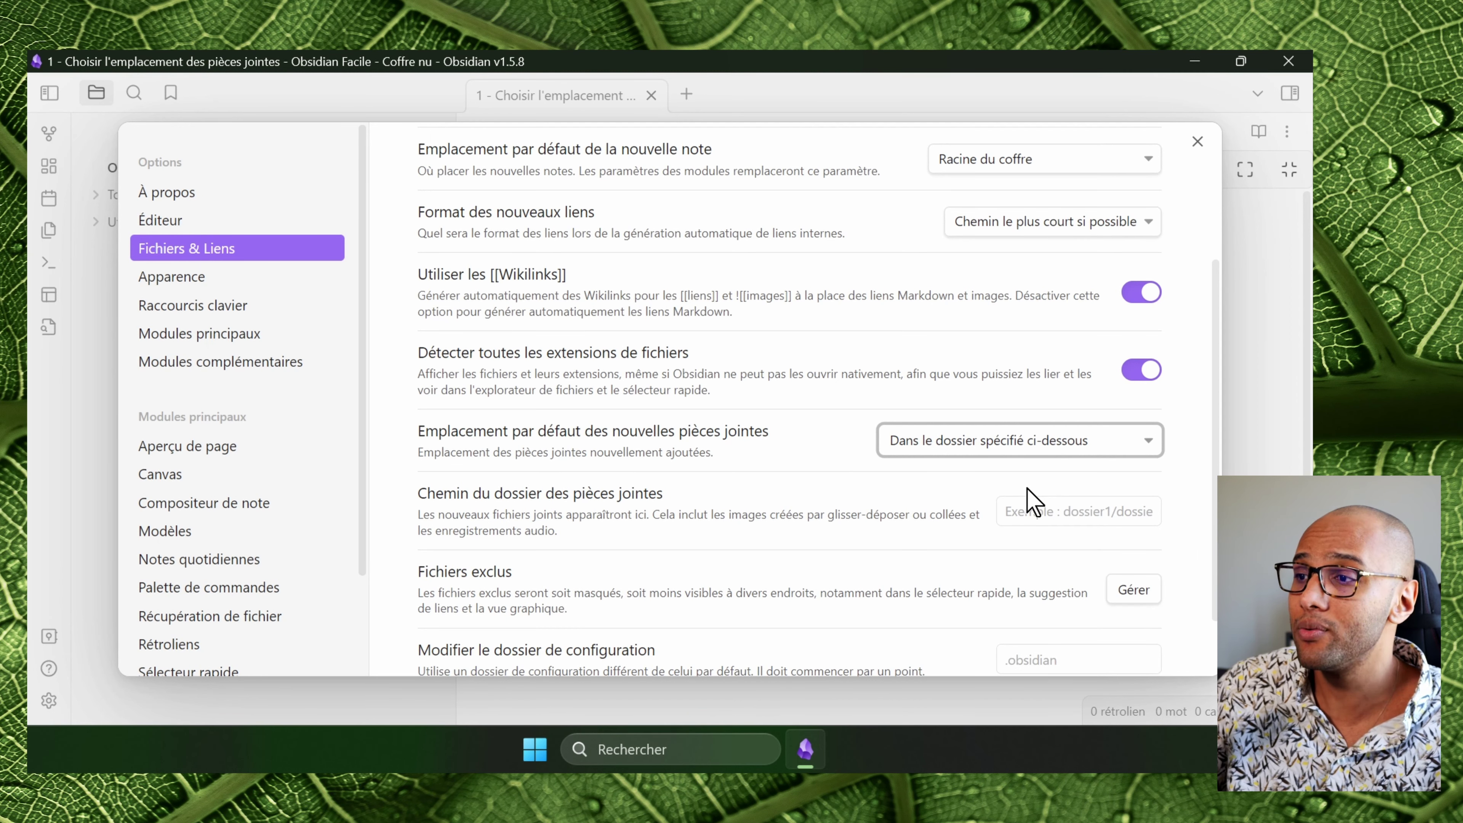
left_click(1050, 518)
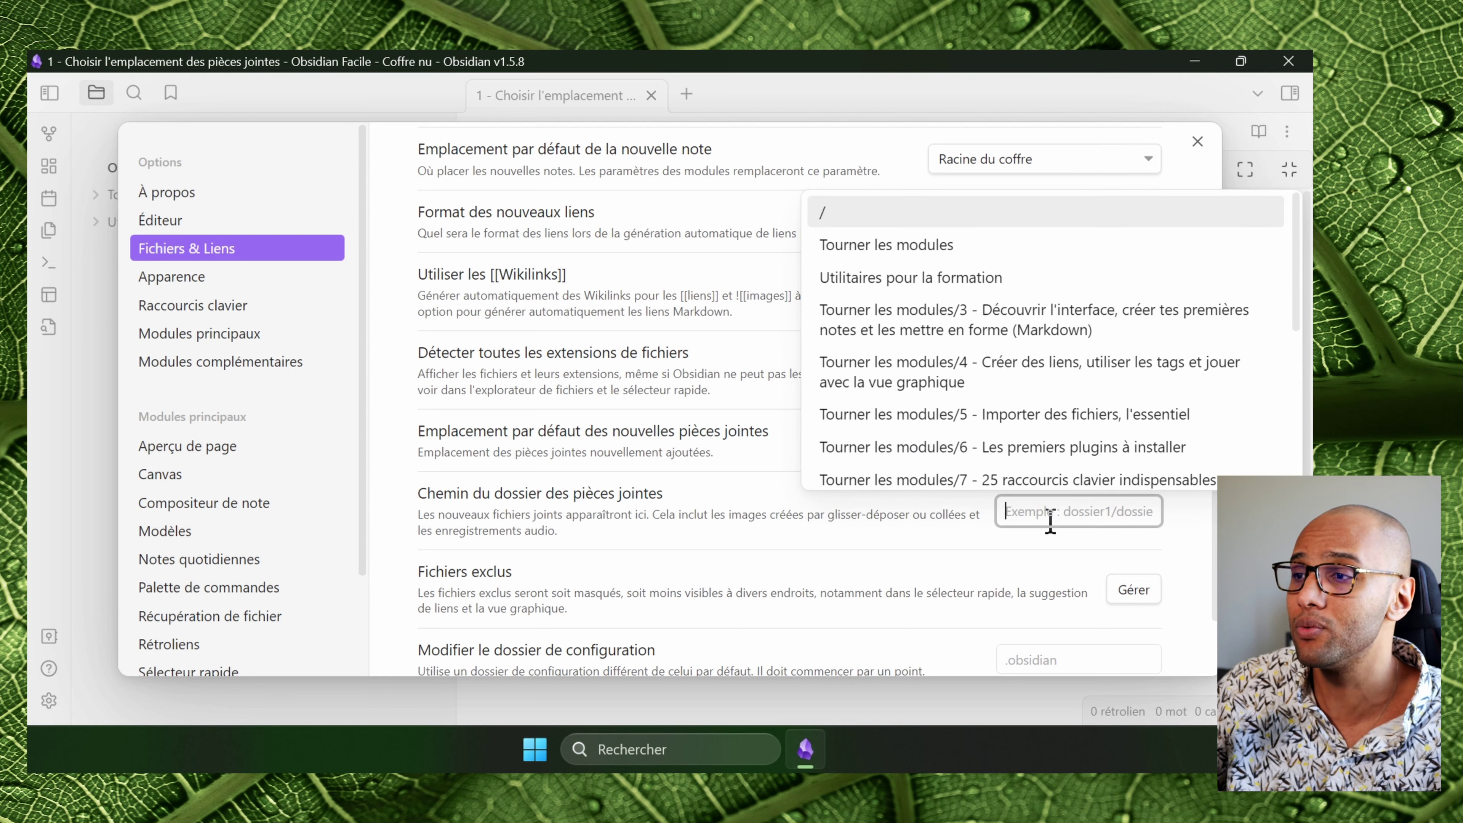
left_click(65, 222)
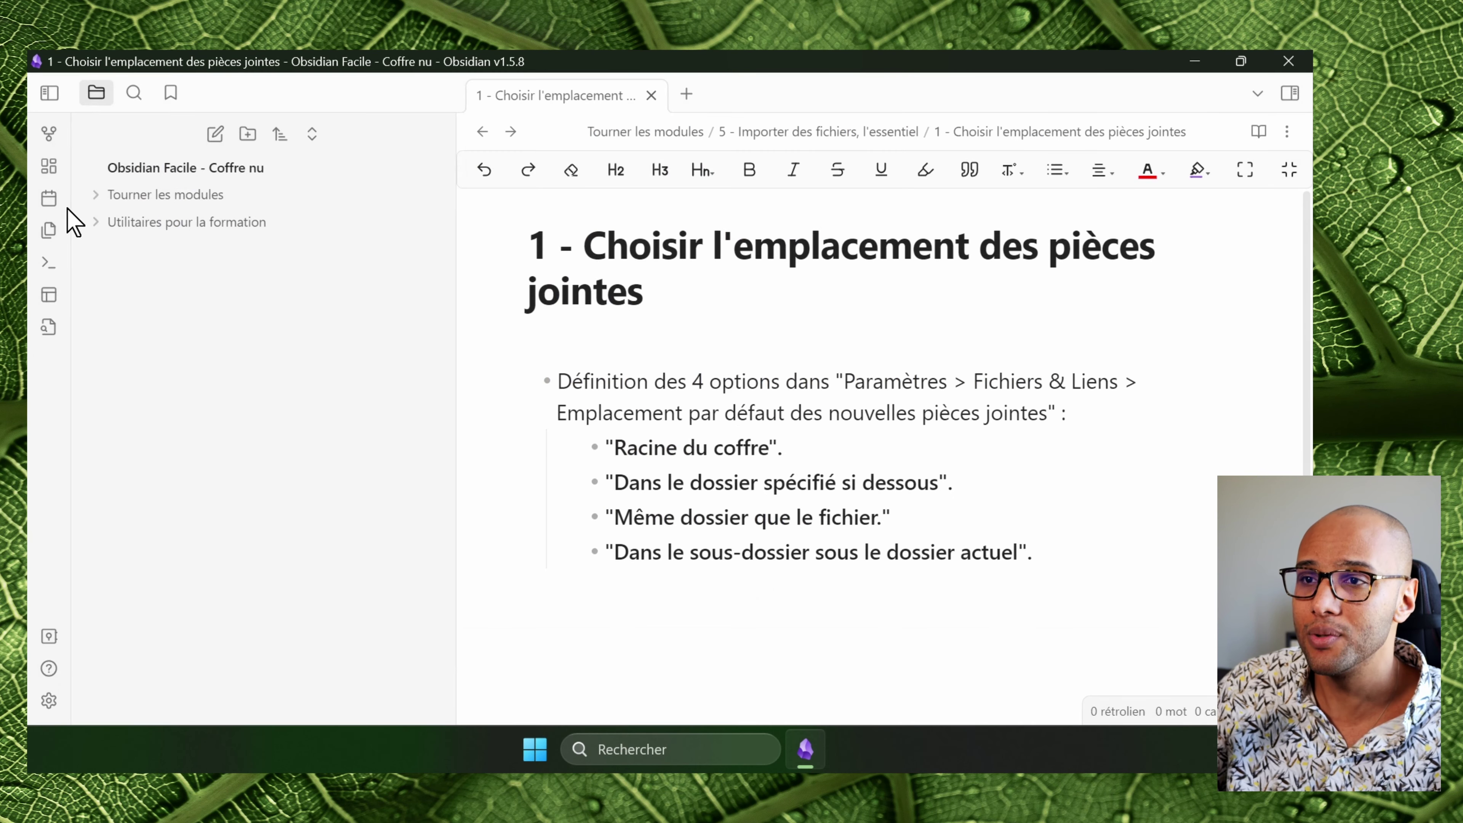
Create a folder named "Pièces jointes" in the vault root.
left_click(244, 138)
type("Pi")
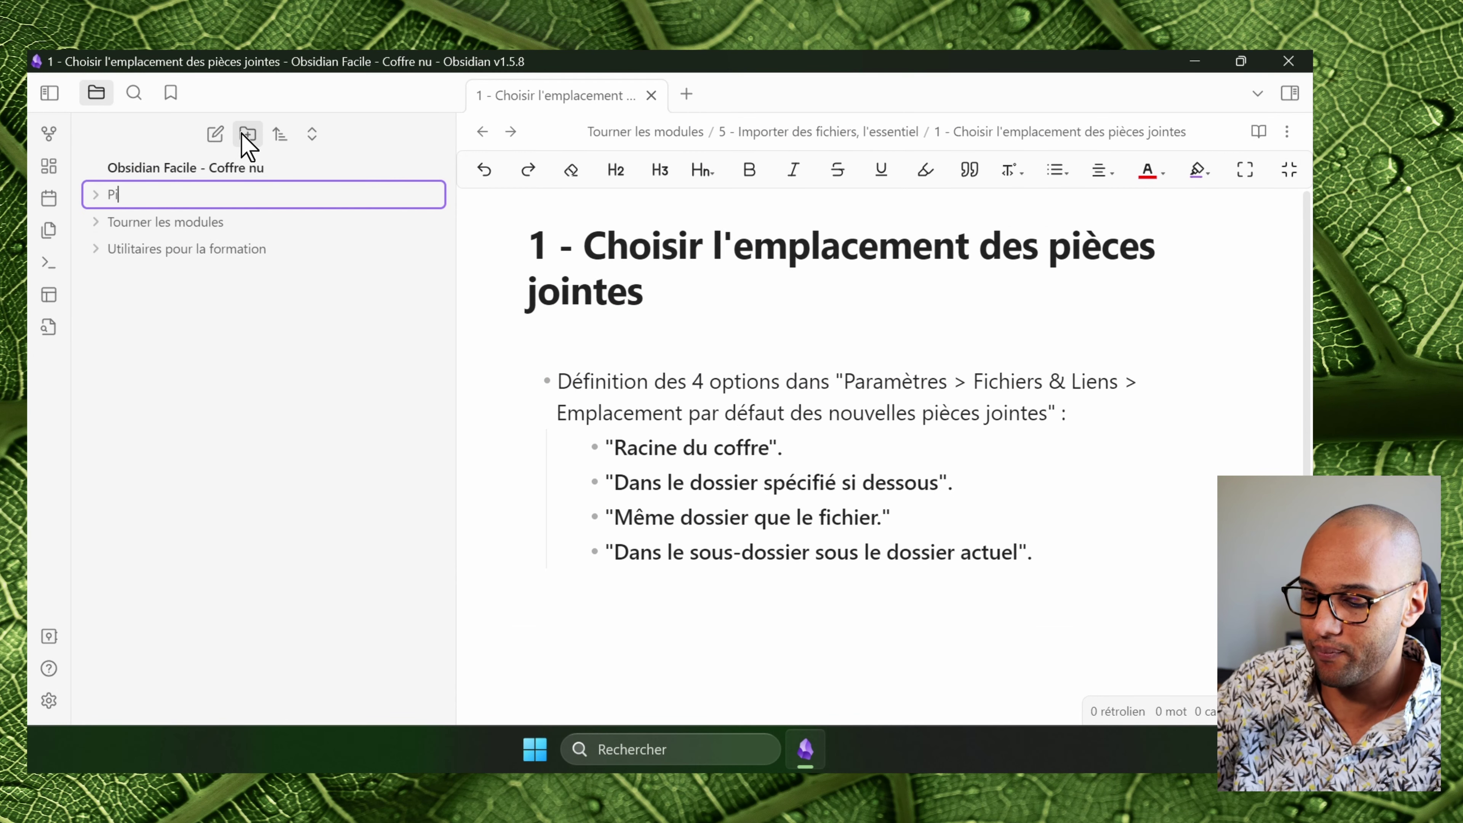
type("èces jointes")
key("Return")
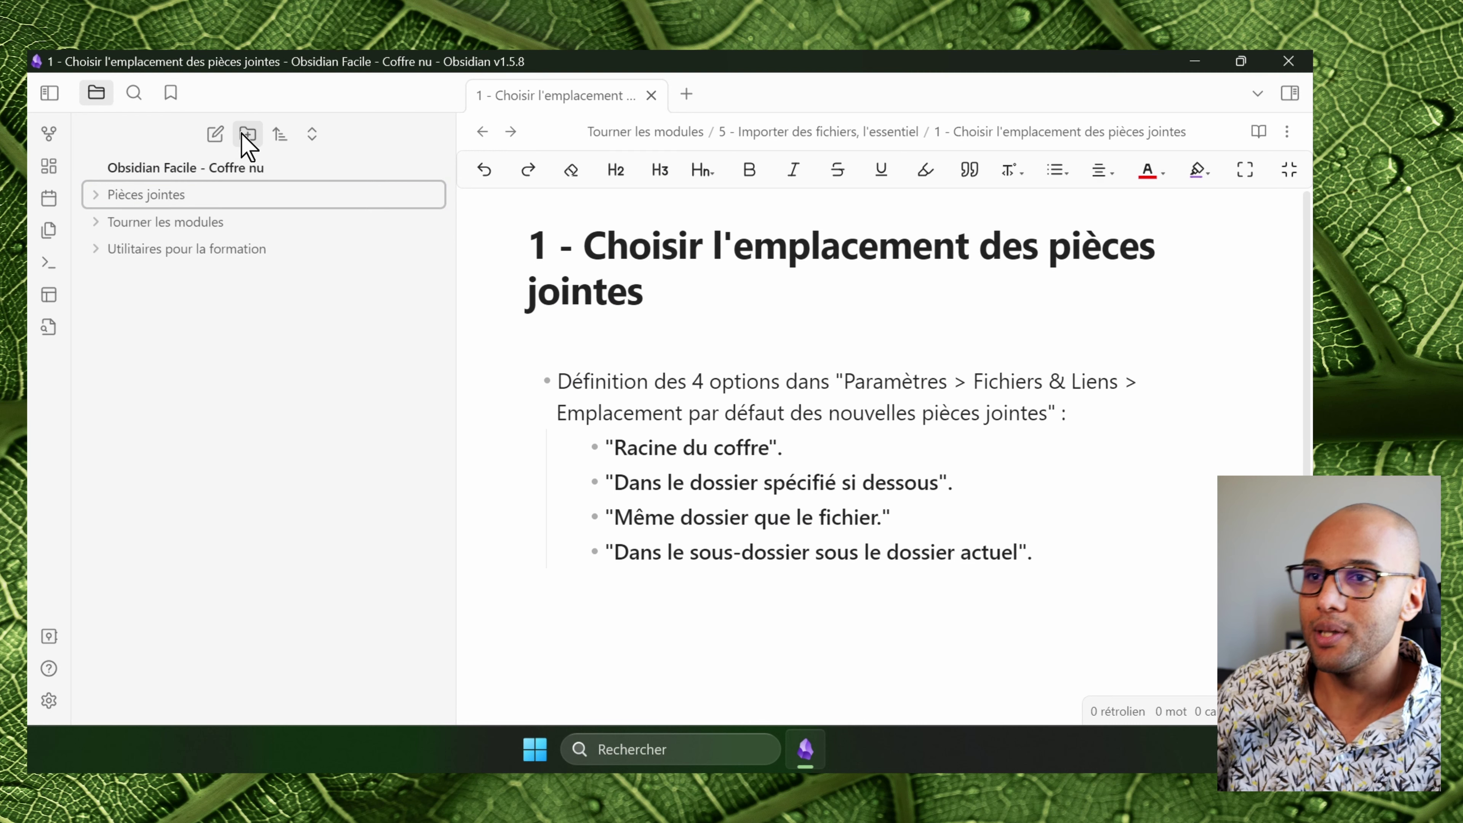
Set the attachment folder path to "Pièces jointes" in the Fichiers & Liens settings and close the settings.
left_click(49, 700)
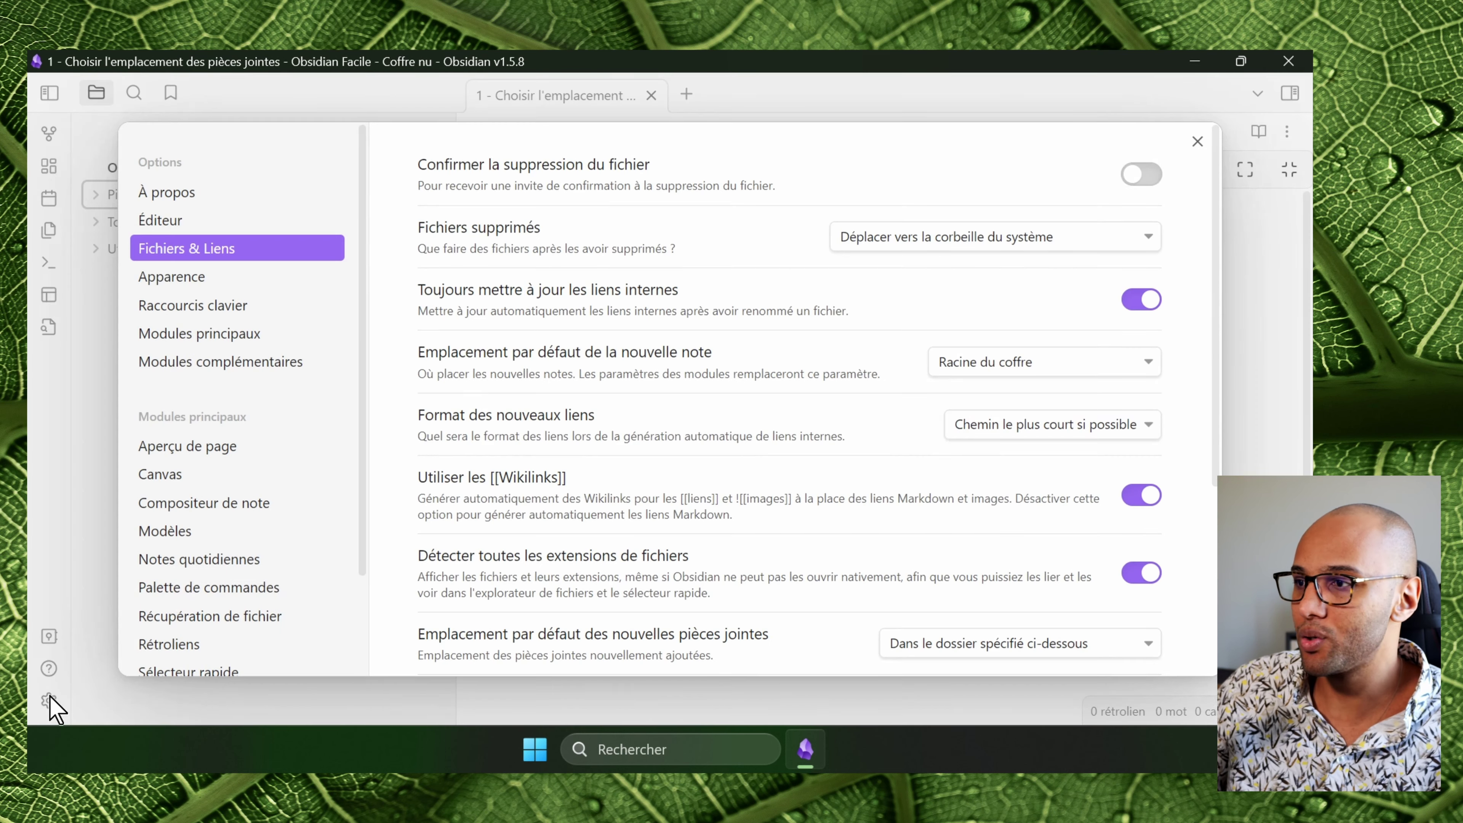
scroll(979, 432, "down", 4)
left_click(1074, 411)
left_click(1085, 413)
left_click(1079, 479)
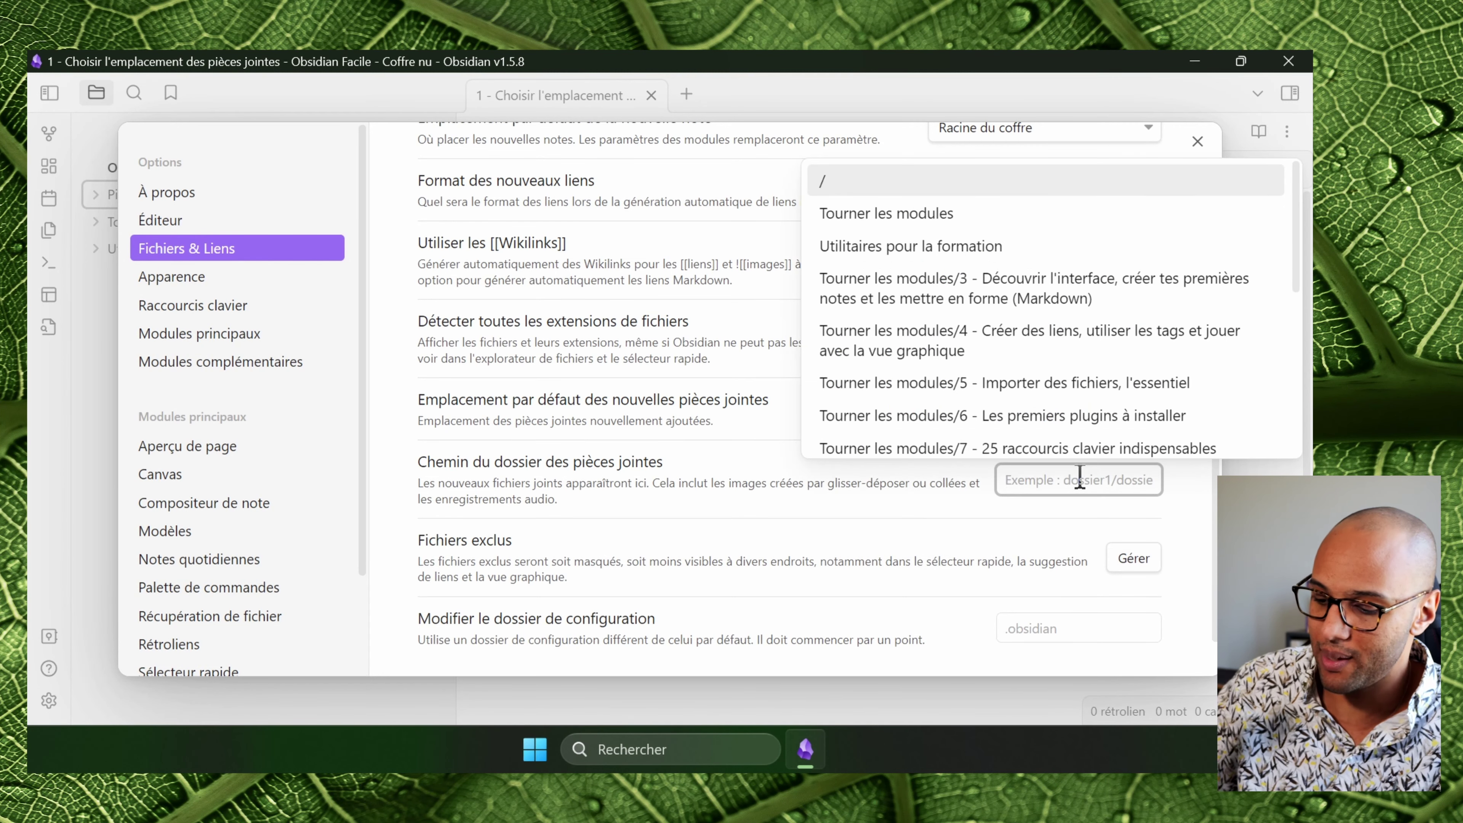
type("Pièces")
key("Escape")
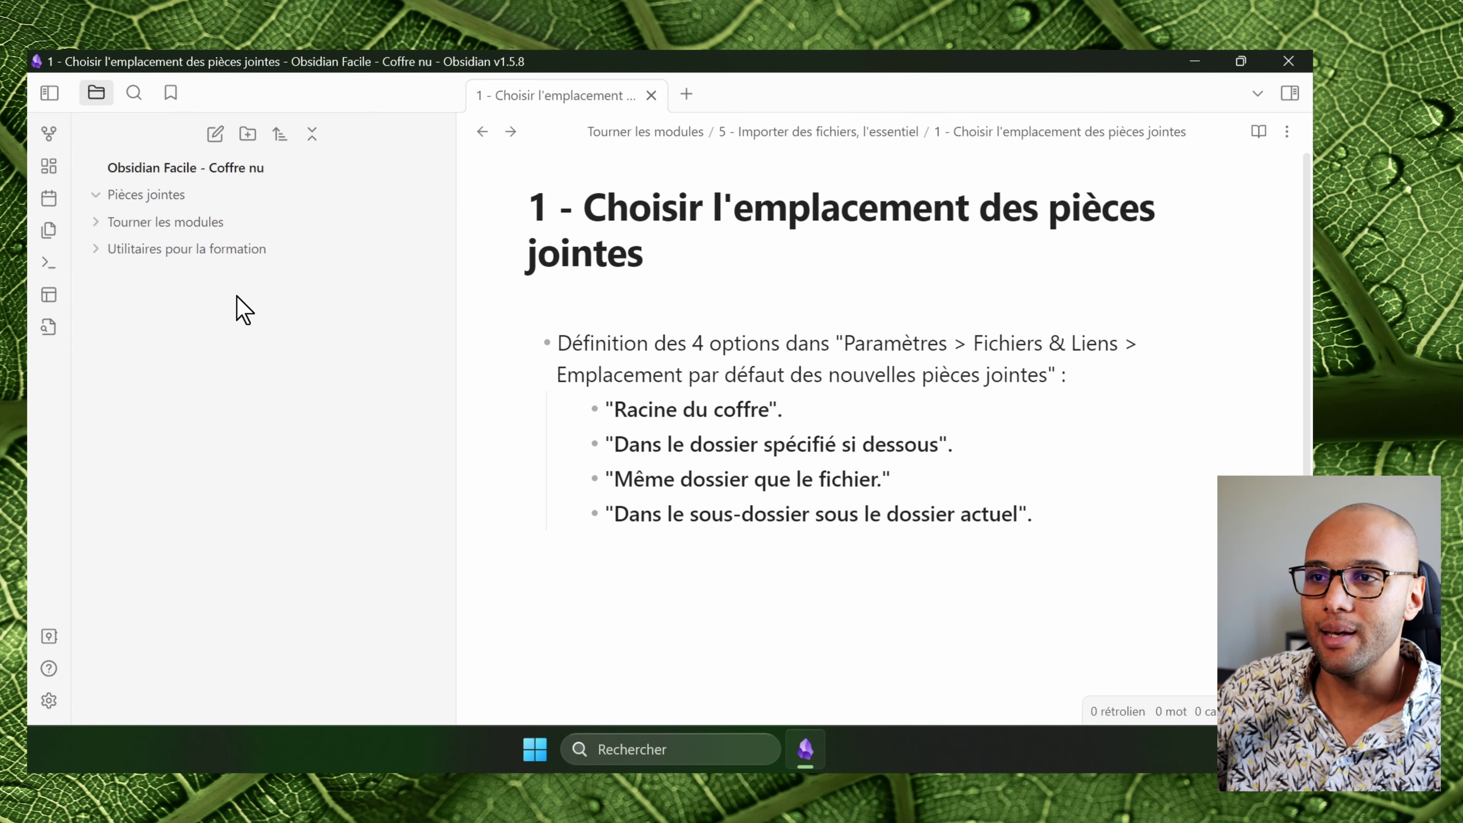
Create a new note in the vault root and import "logo cerveau numérique 2024 avec ombre fond transparent.png" into its body.
left_click(215, 133)
left_click(871, 673)
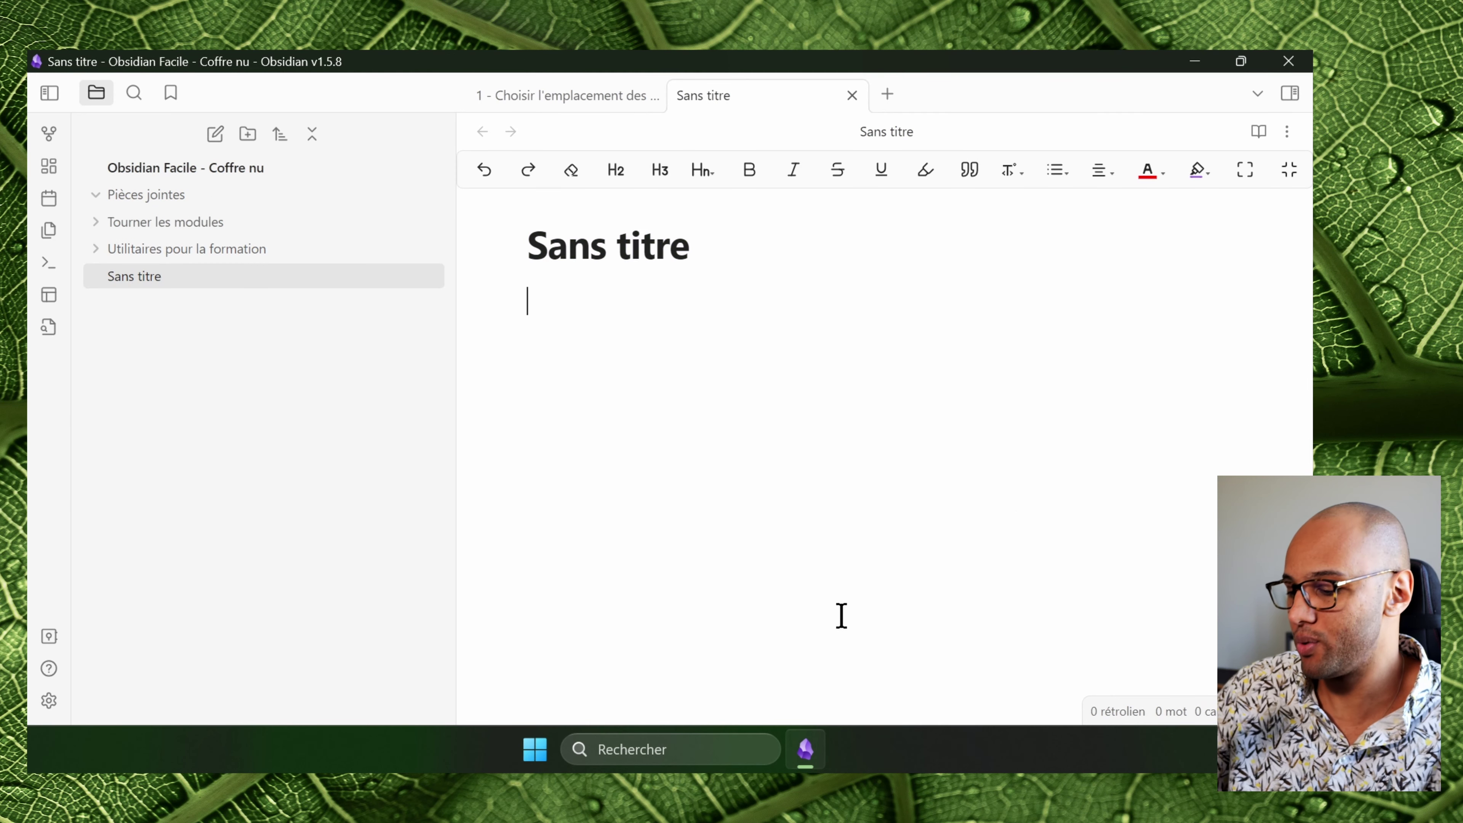
key("Return")
key("super+shift+s")
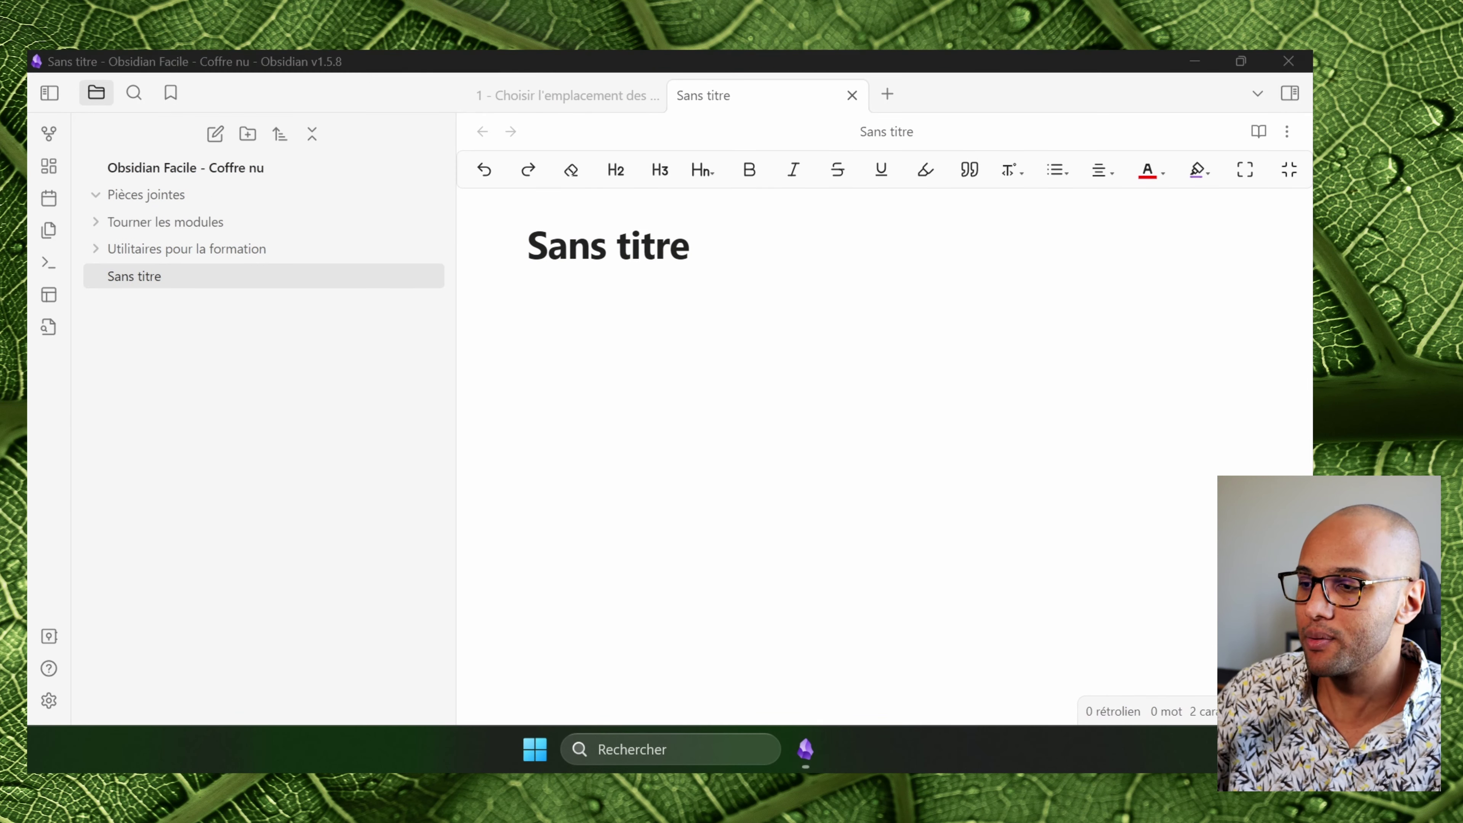
left_click_drag(1062, 755, 867, 399)
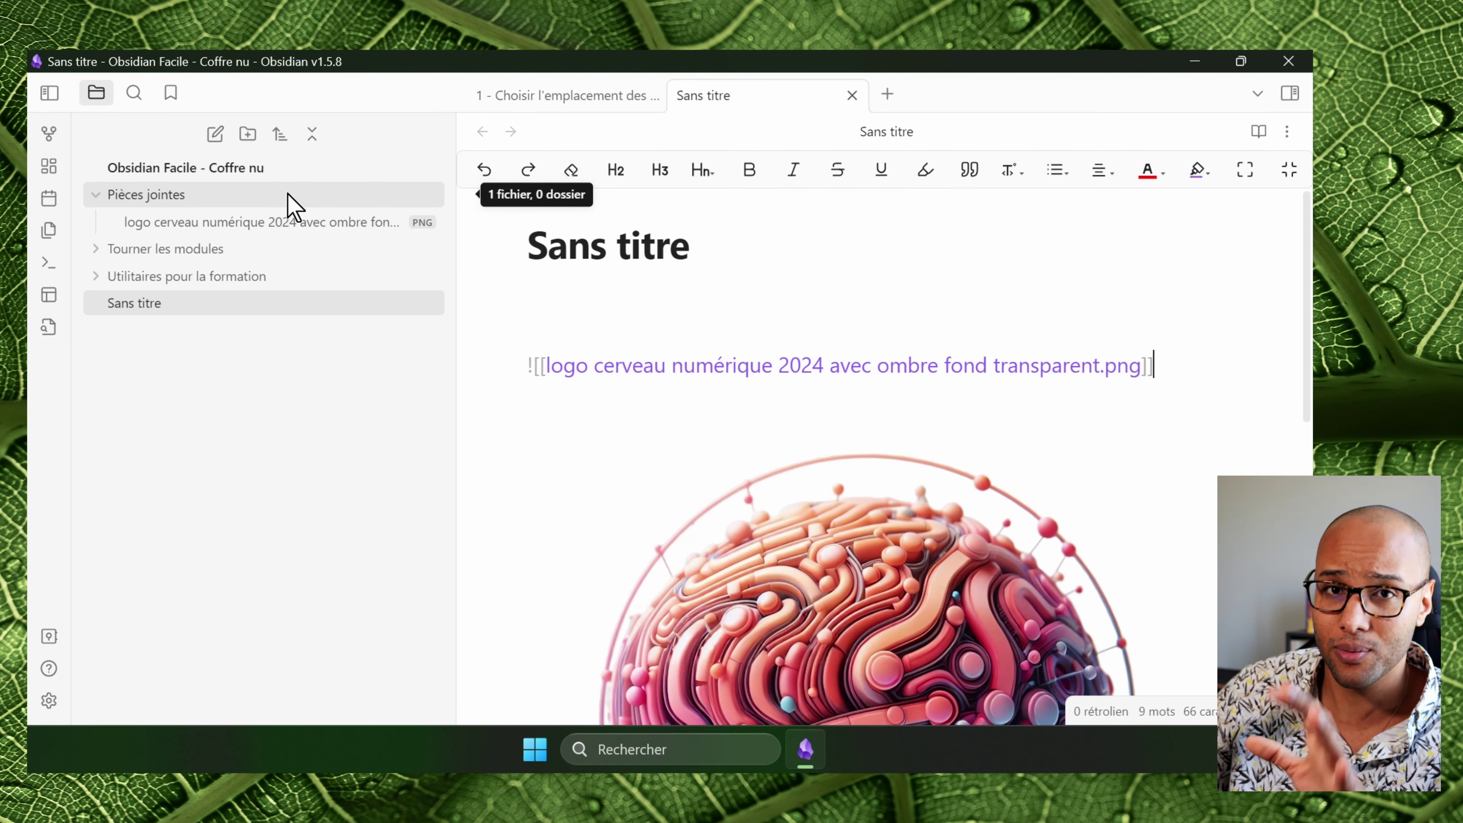
scroll(841, 392, "down", 1)
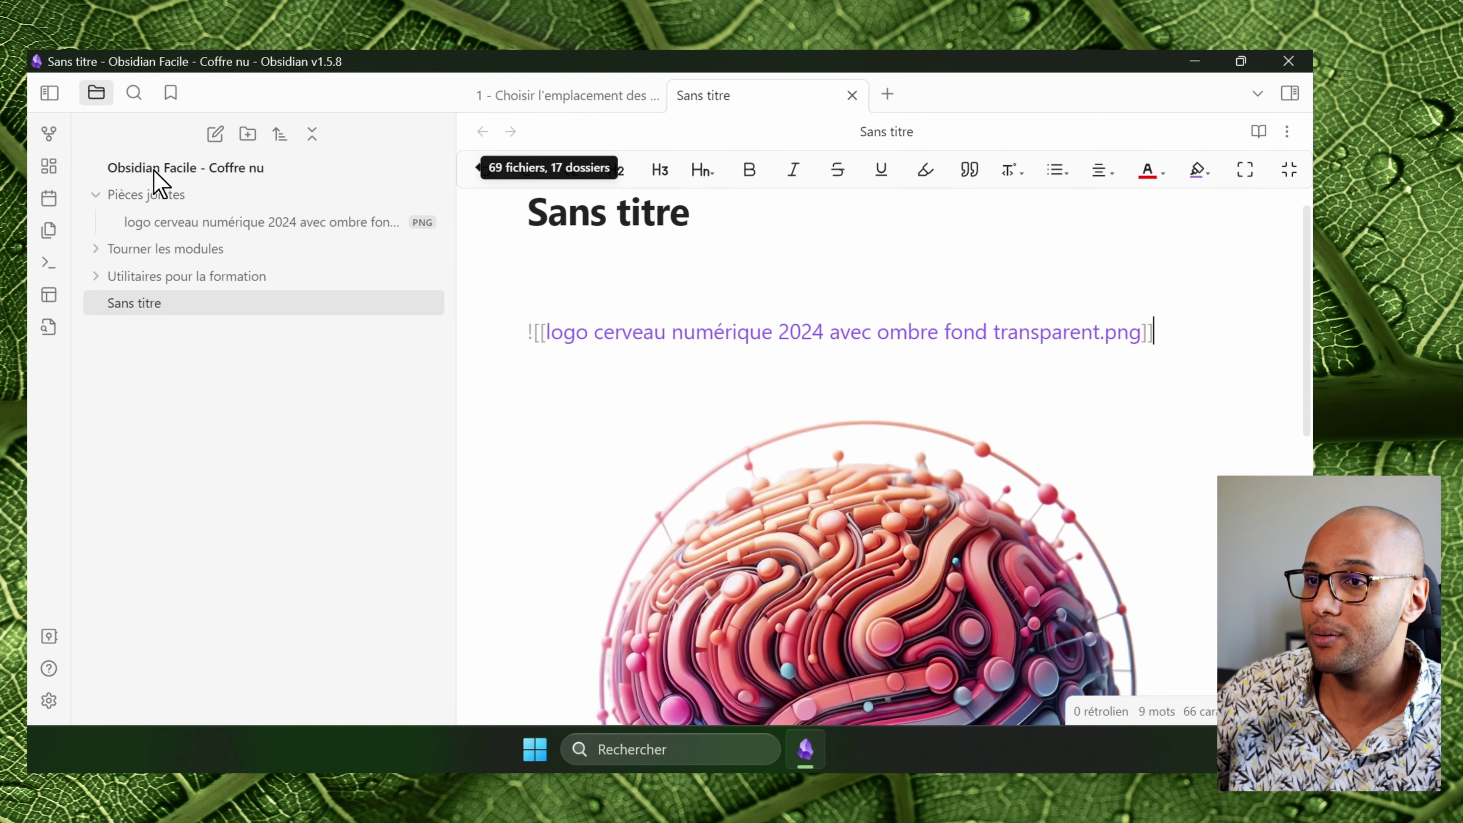
Set the default location for new attachments to "Même dossier que le fichier" and close the settings.
left_click(49, 702)
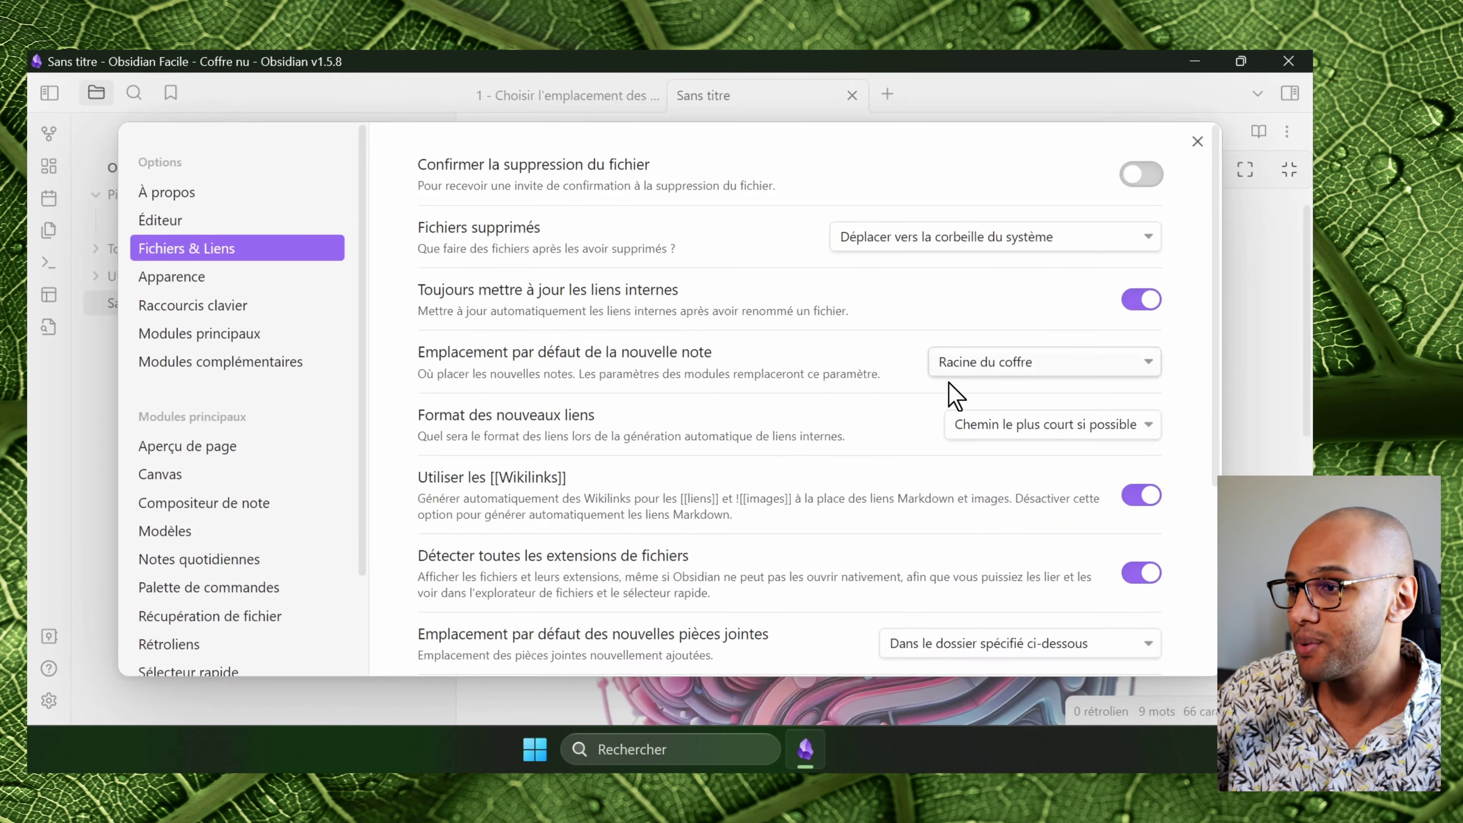
scroll(979, 427, "down", 3)
left_click(1020, 451)
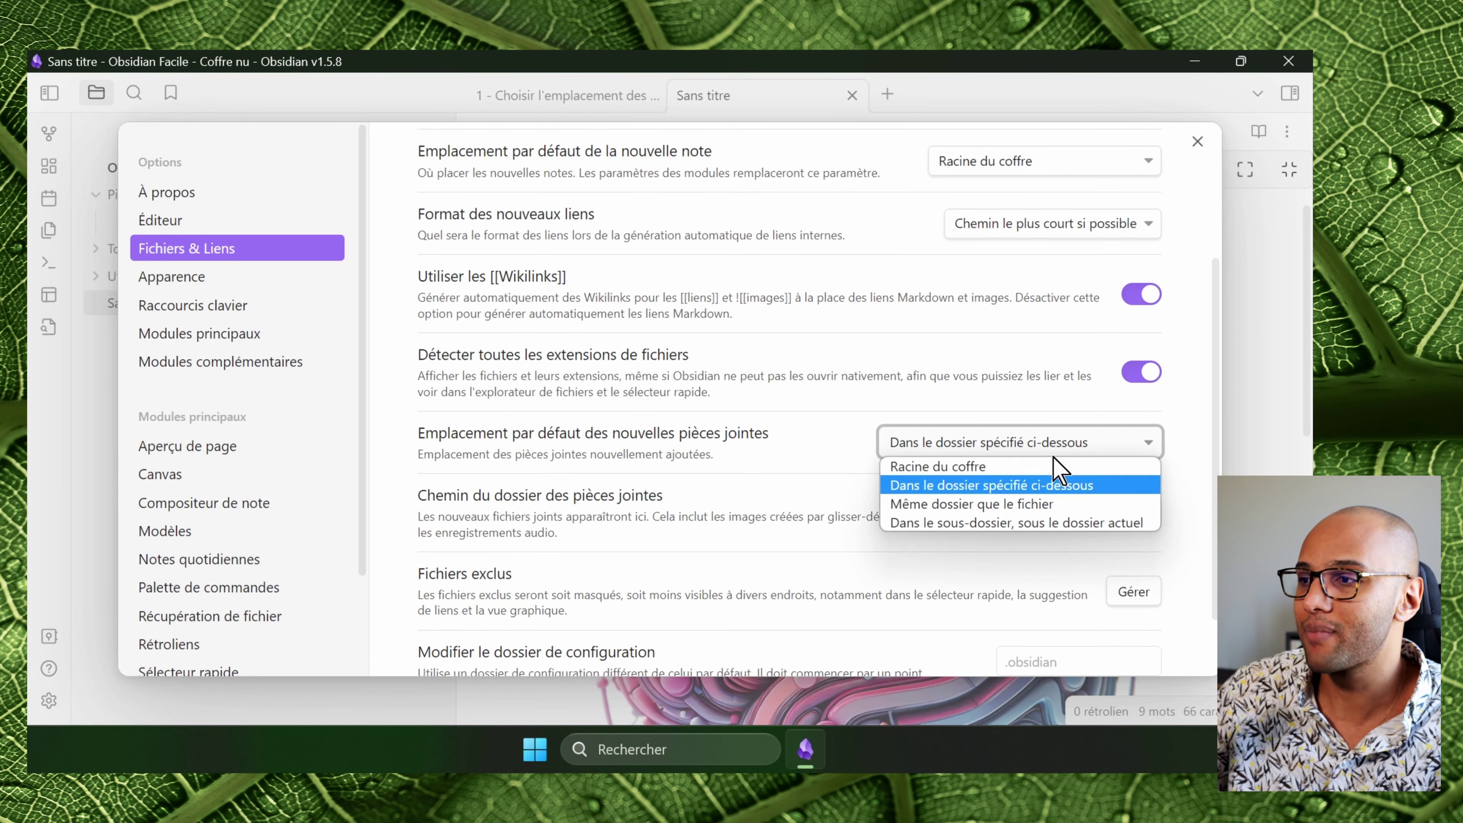
left_click(1066, 506)
key("Escape")
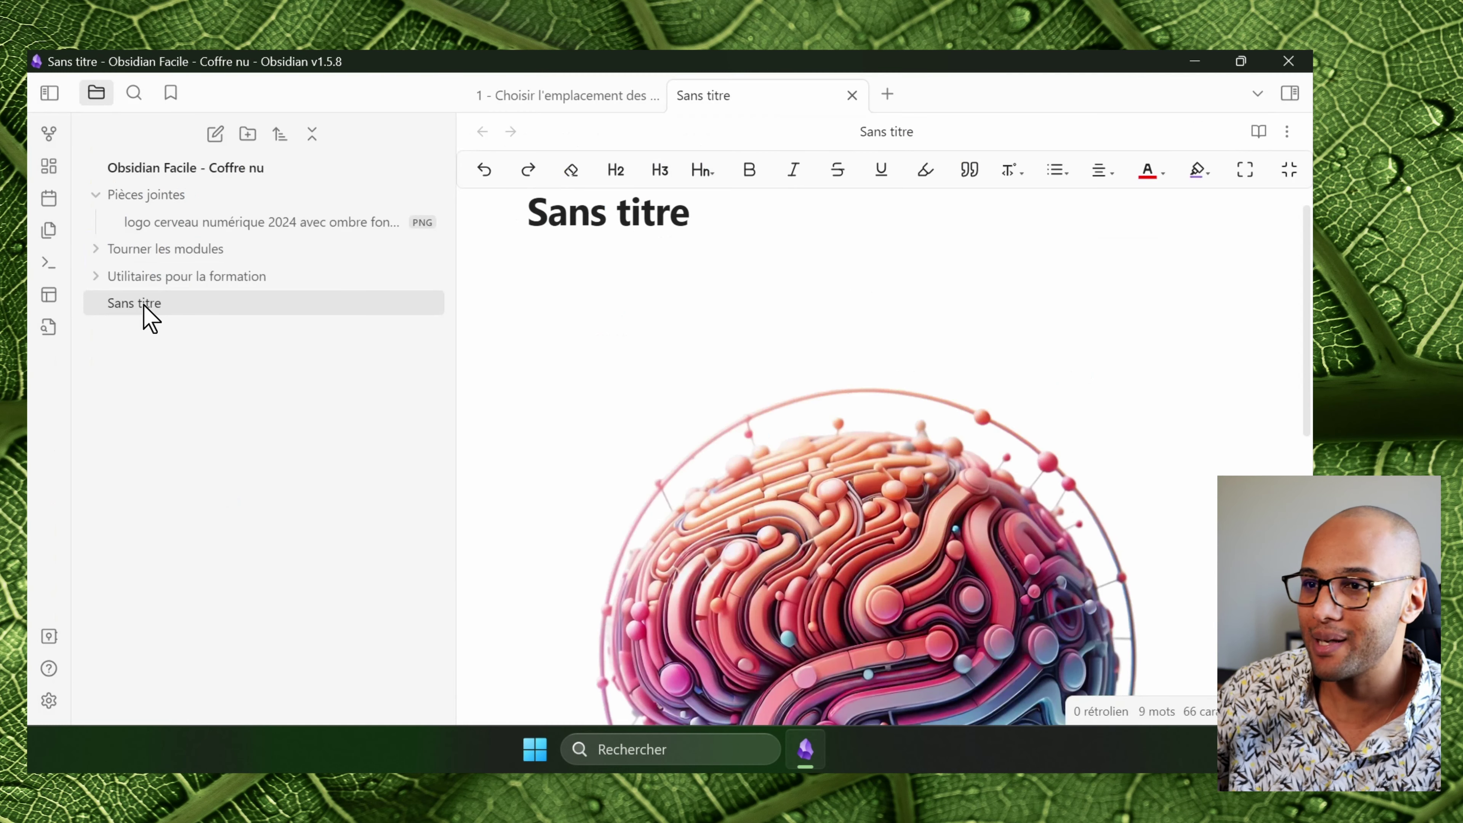
Delete the imported logo image and the "Pièces jointes" folder that contained it.
right_click(269, 224)
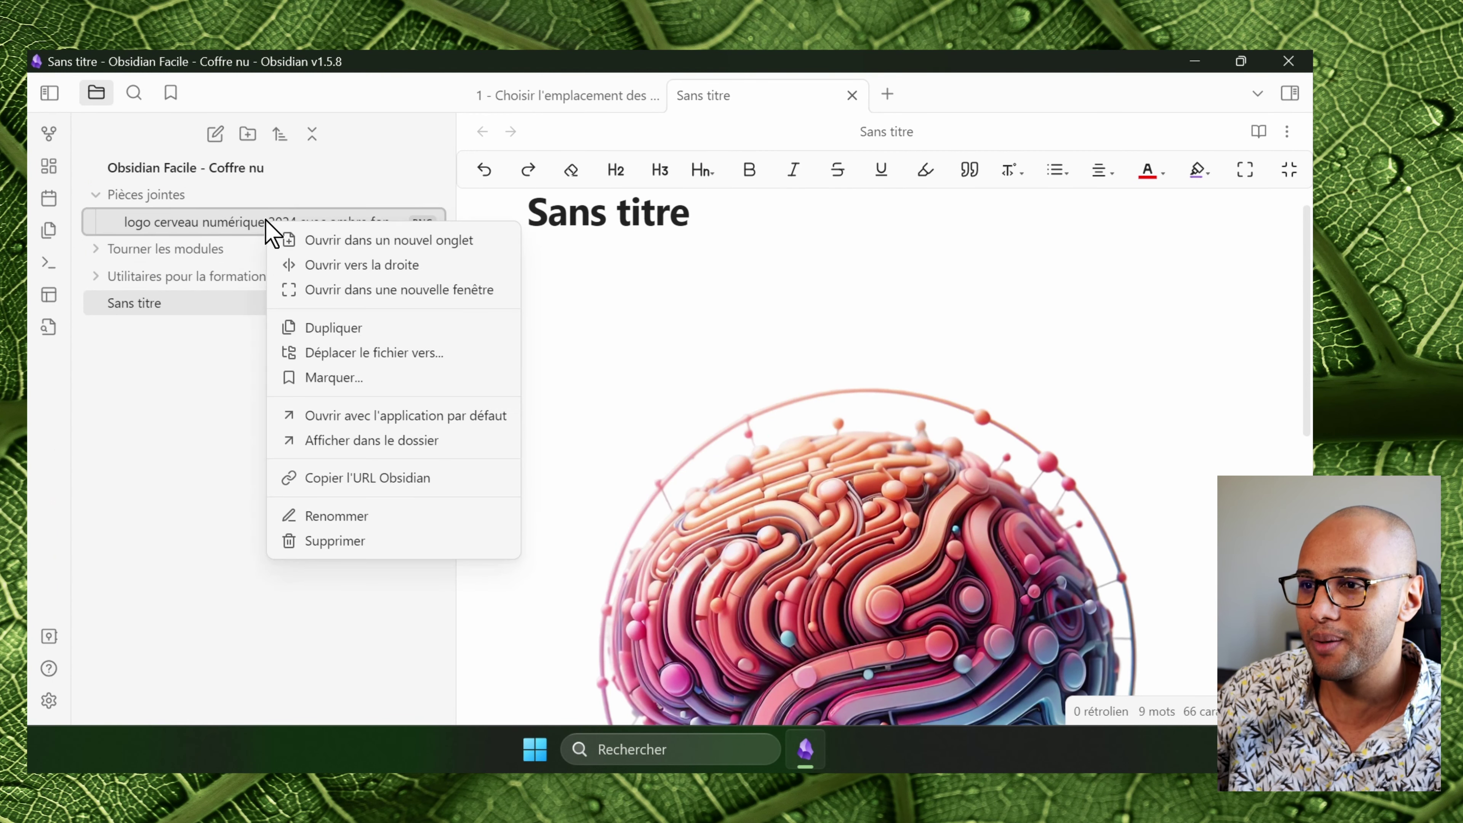
left_click(416, 544)
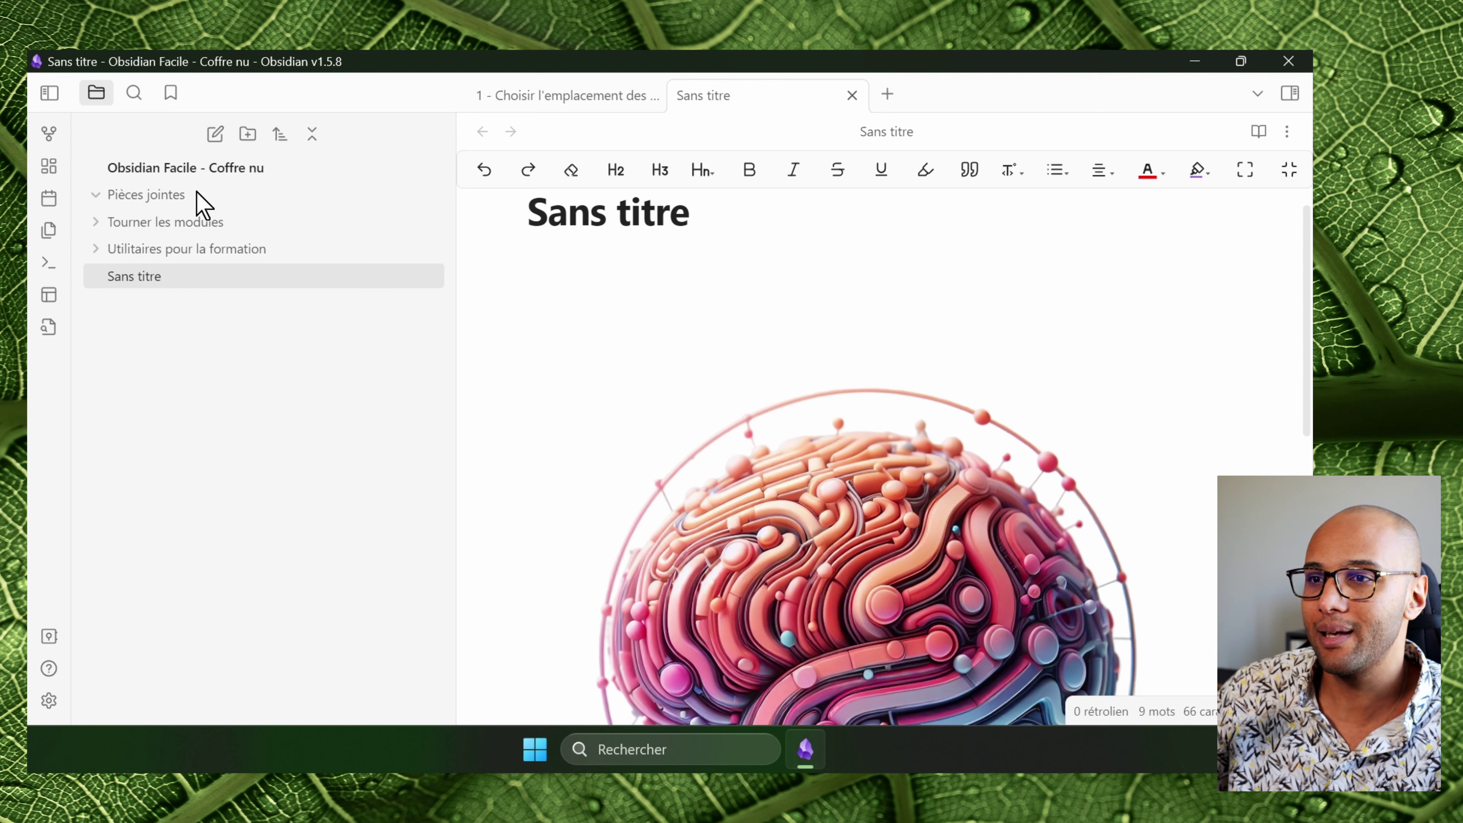
right_click(186, 196)
left_click(290, 452)
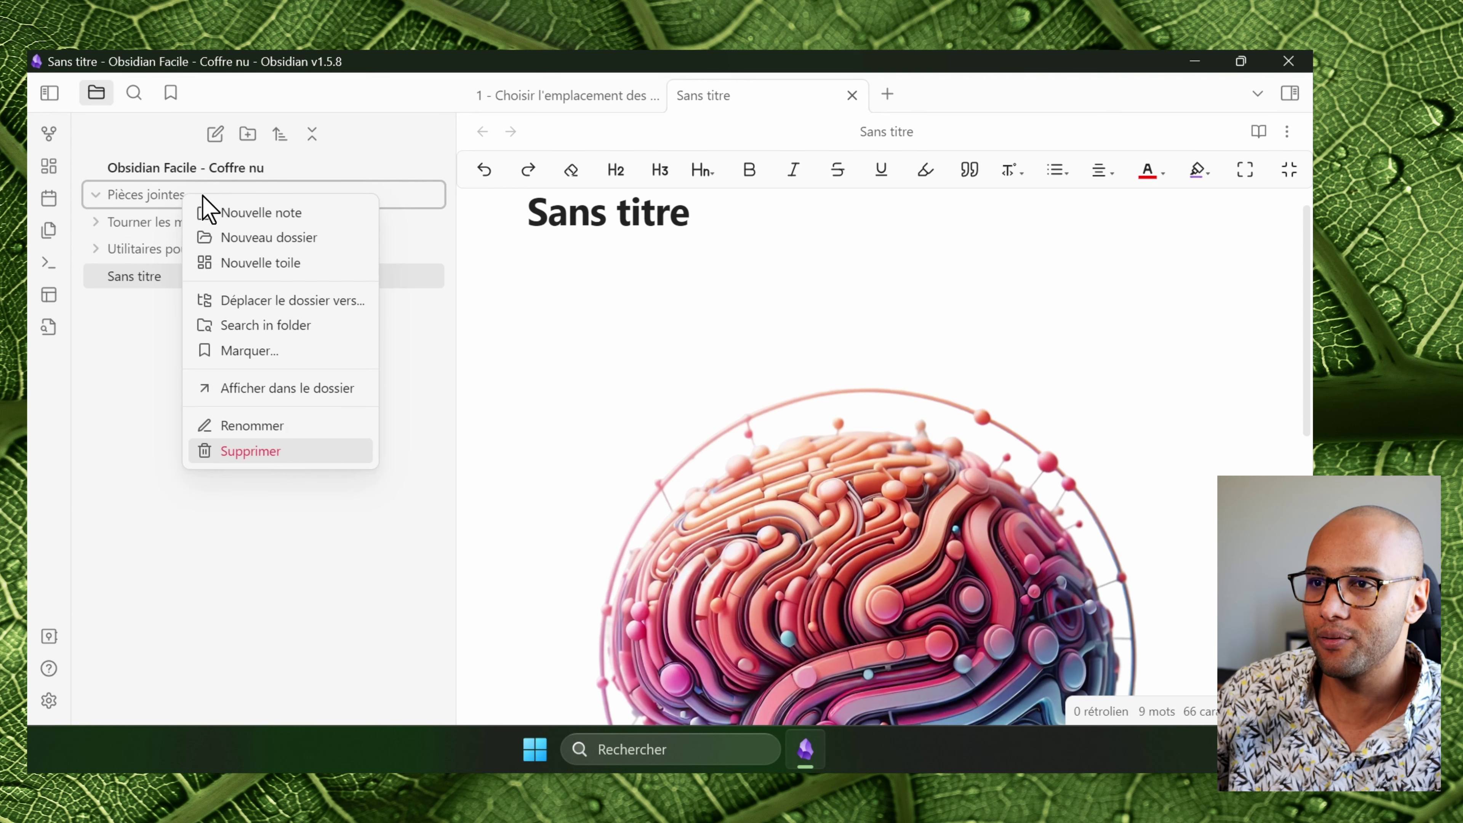
Create a folder named "Dossier exemple" in the vault root and move the untitled note into it.
left_click(249, 134)
type("Dossier exemple")
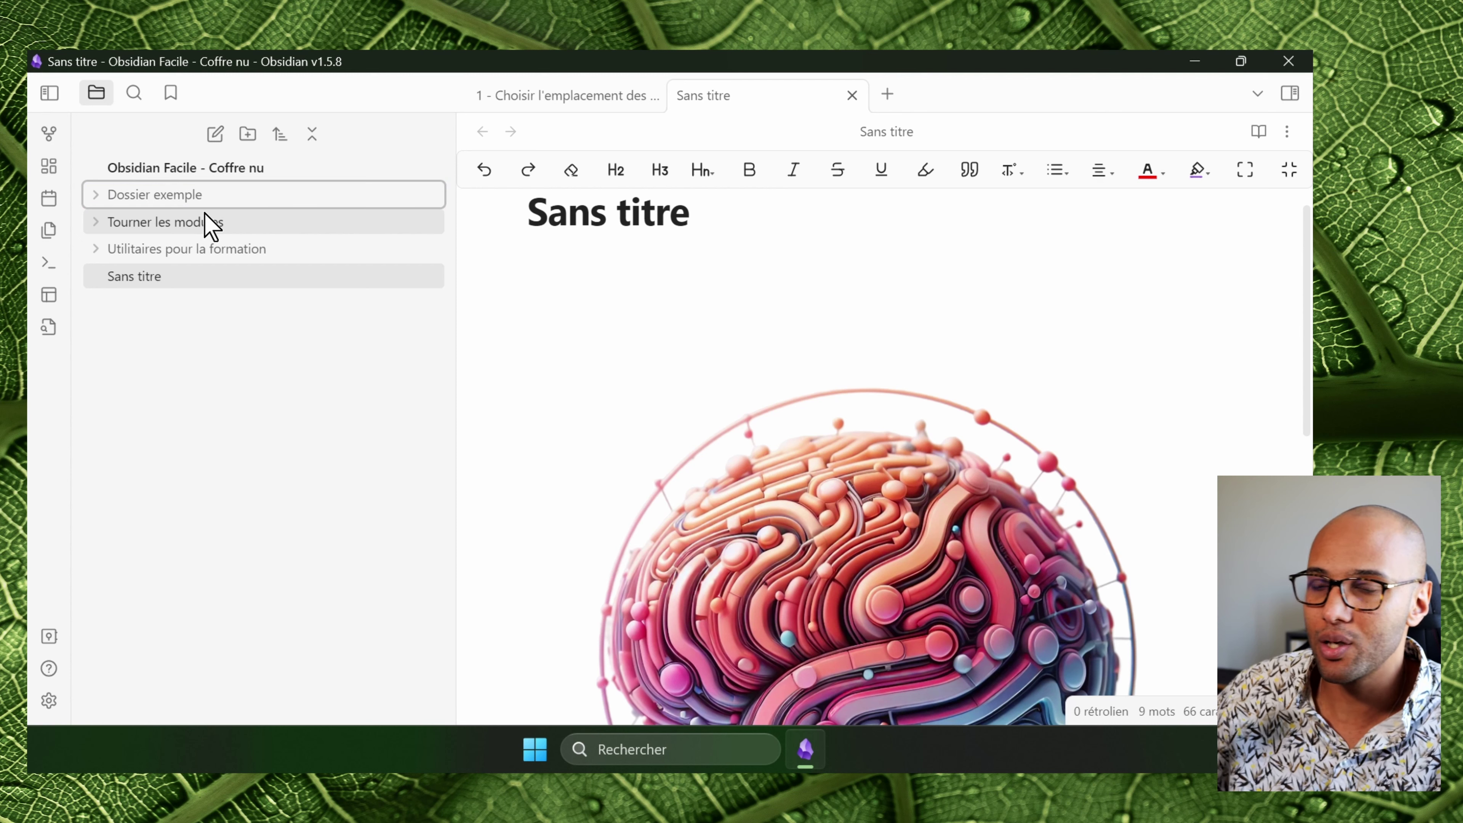
left_click_drag(191, 273, 205, 199)
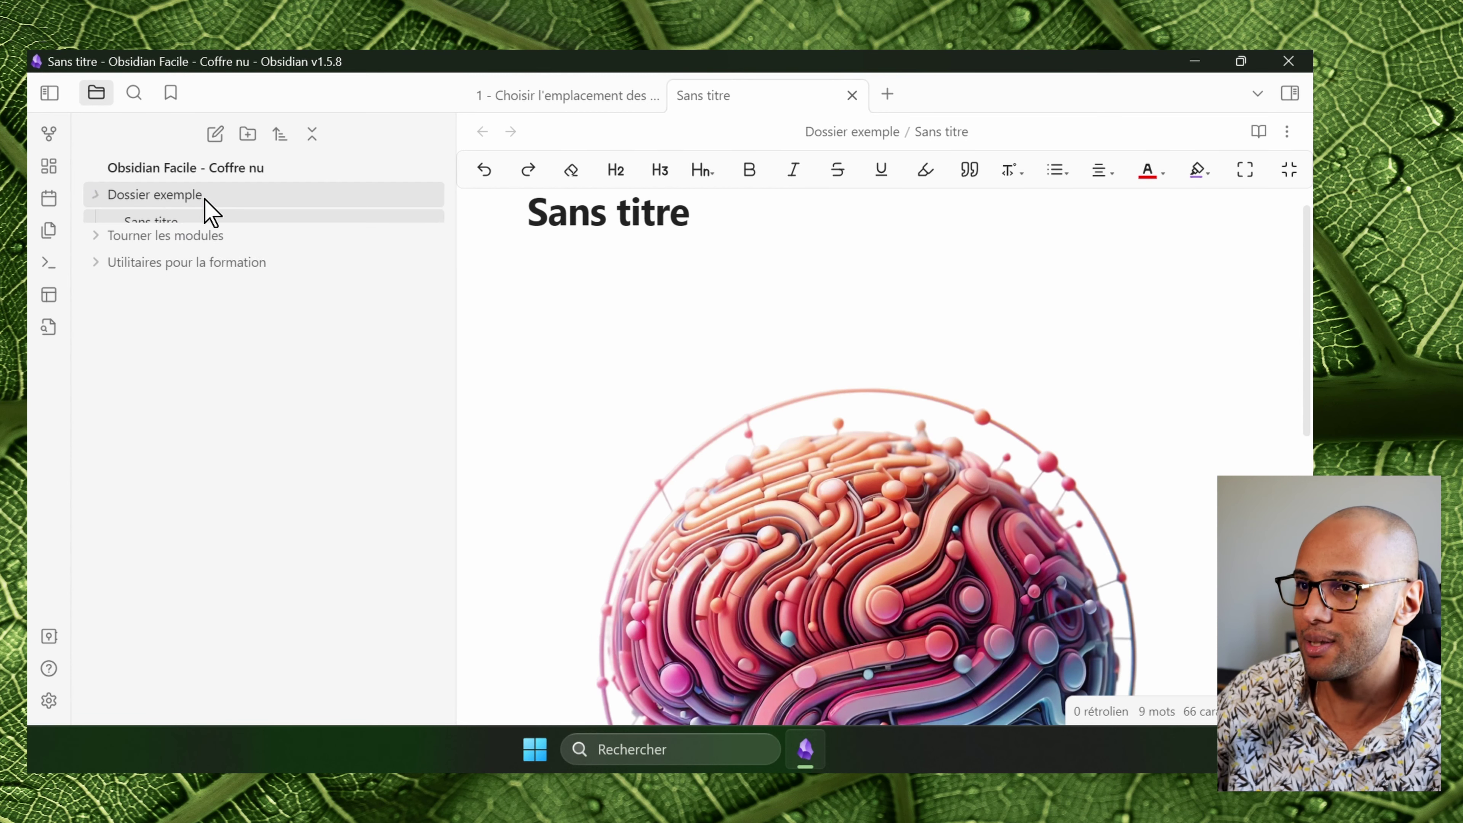
Rename the untitled note in "Dossier exemple" as "Note exemple".
left_click_drag(712, 219, 458, 219)
type("Note exemple")
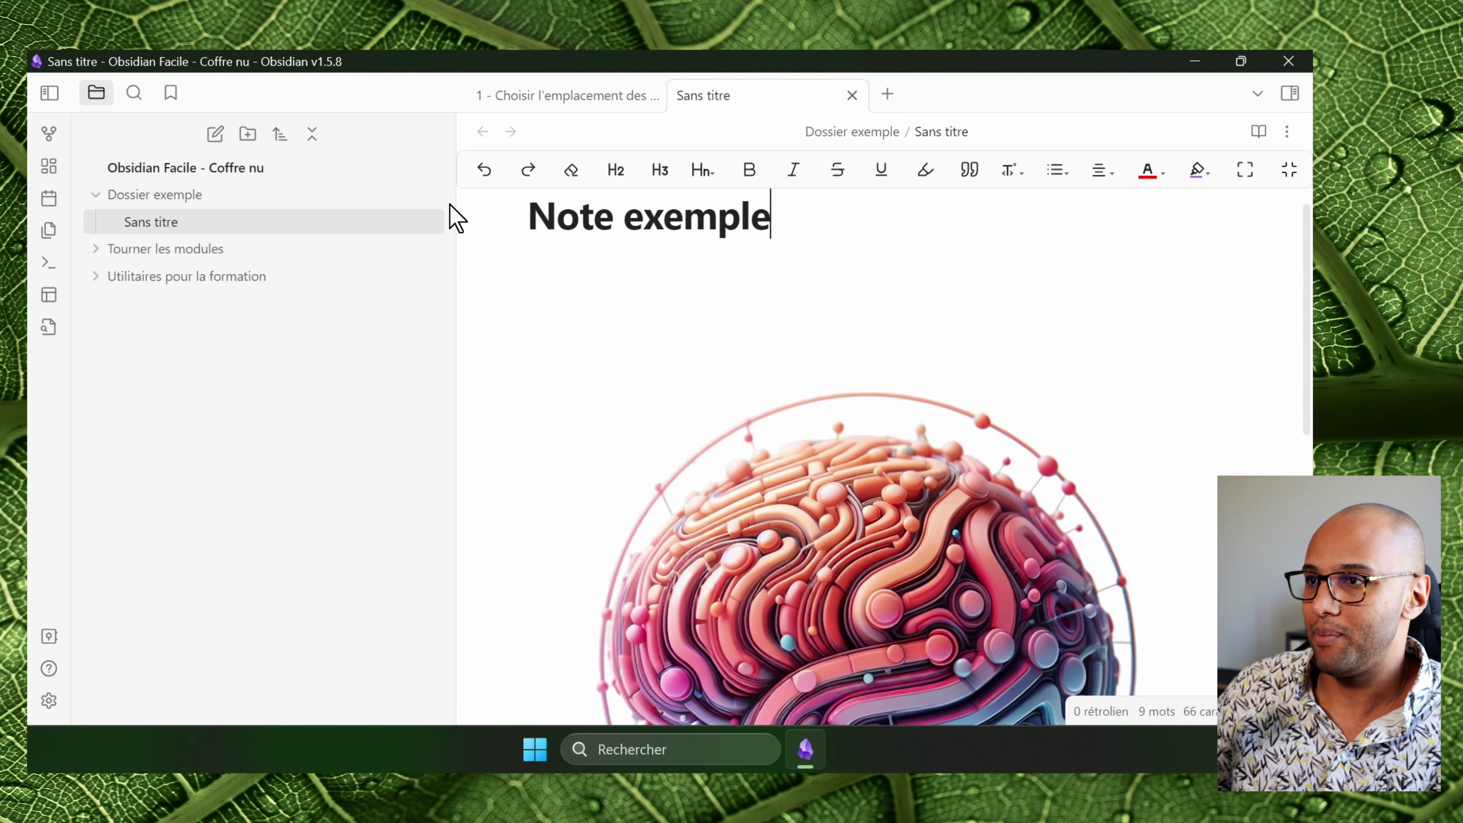
key("Return")
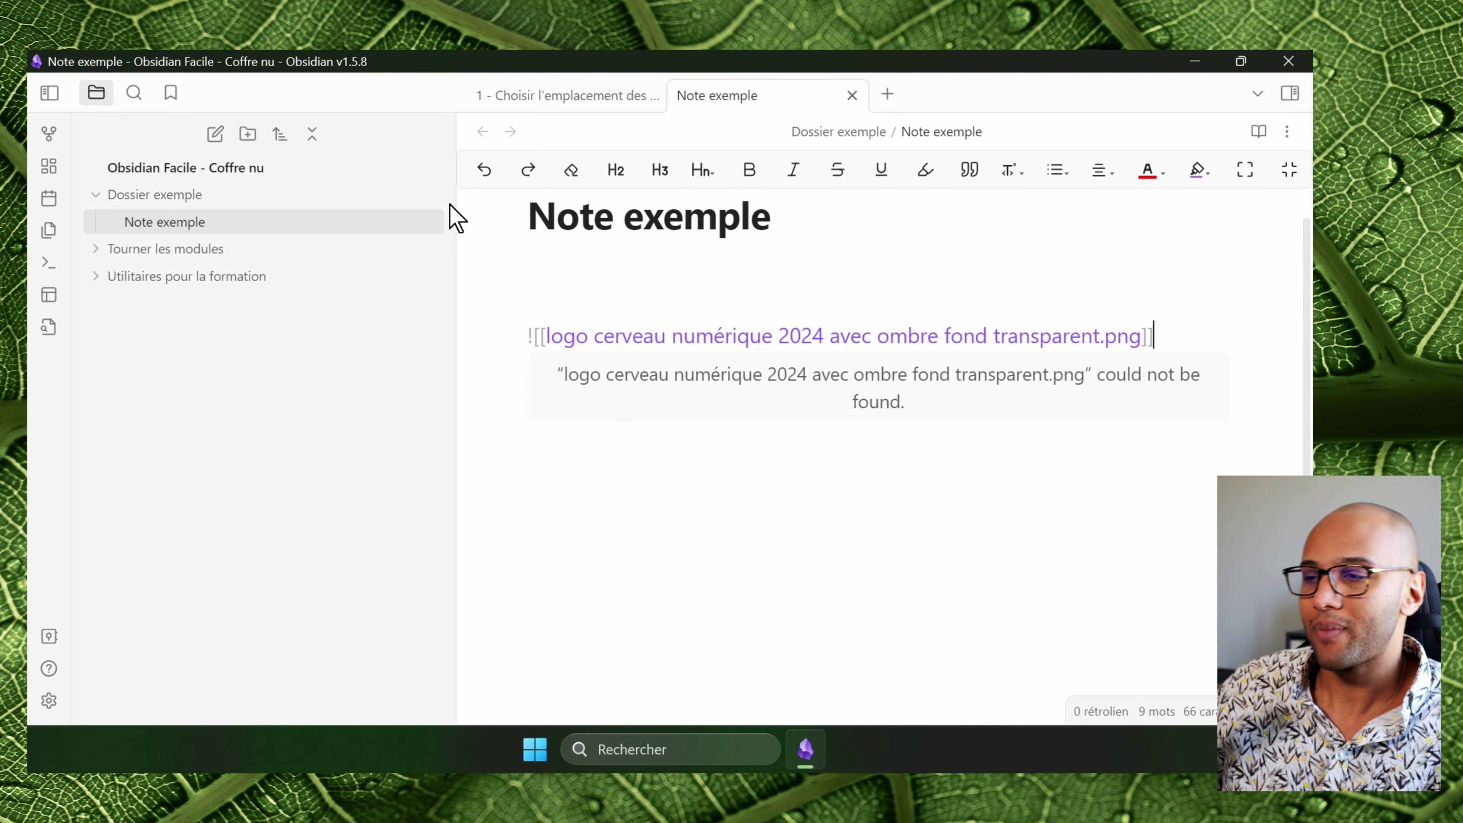
Replace the broken image link in "Note exemple" by importing "logo cerveau numérique 2024 avec ombre fond transparent.png" again.
left_click_drag(1173, 329, 395, 362)
key("BackSpace")
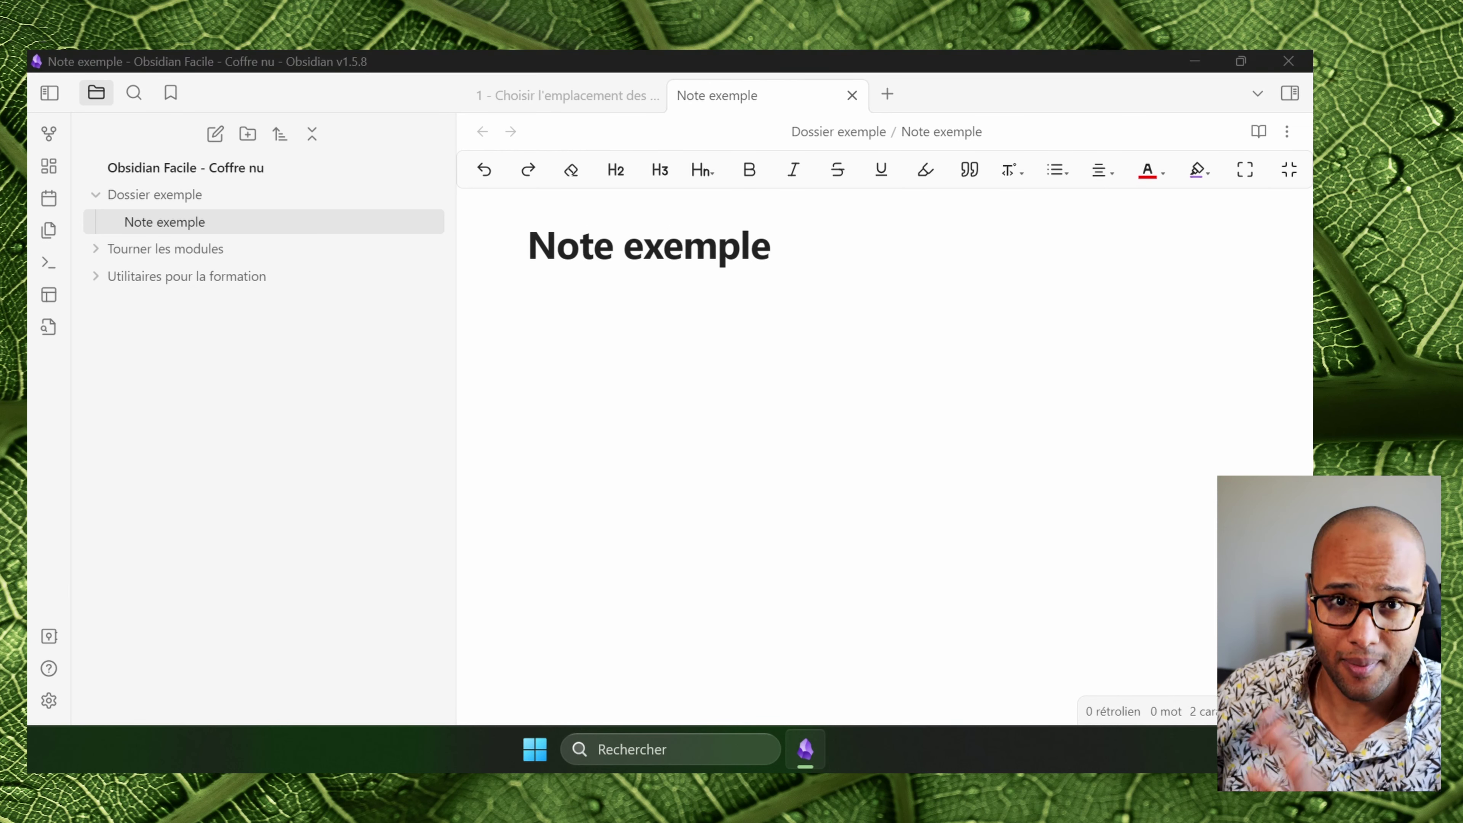
left_click_drag(976, 709, 792, 346)
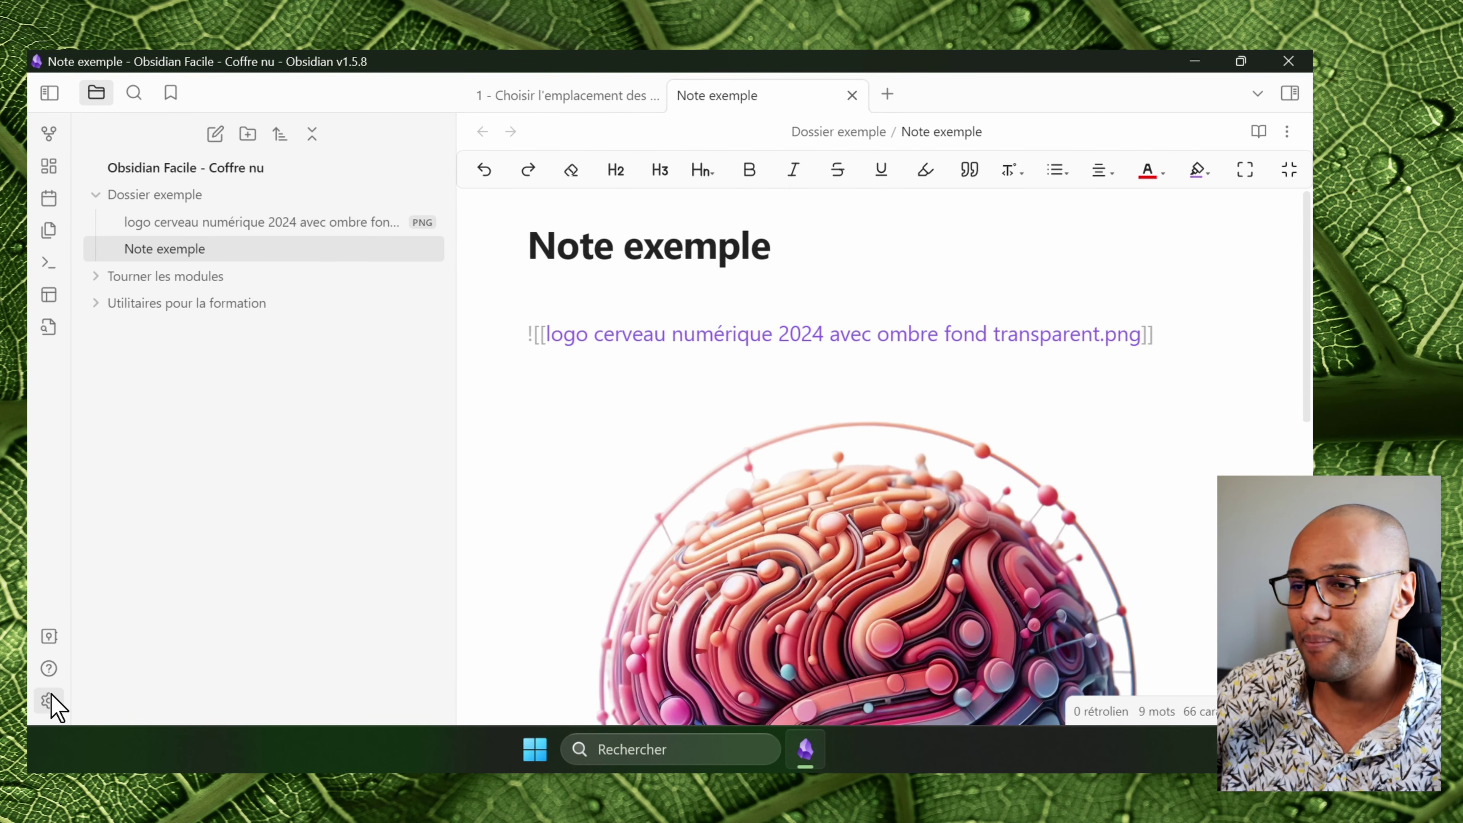
Delete the imported logo image from "Dossier exemple" and remove its embedded link from "Note exemple".
right_click(336, 223)
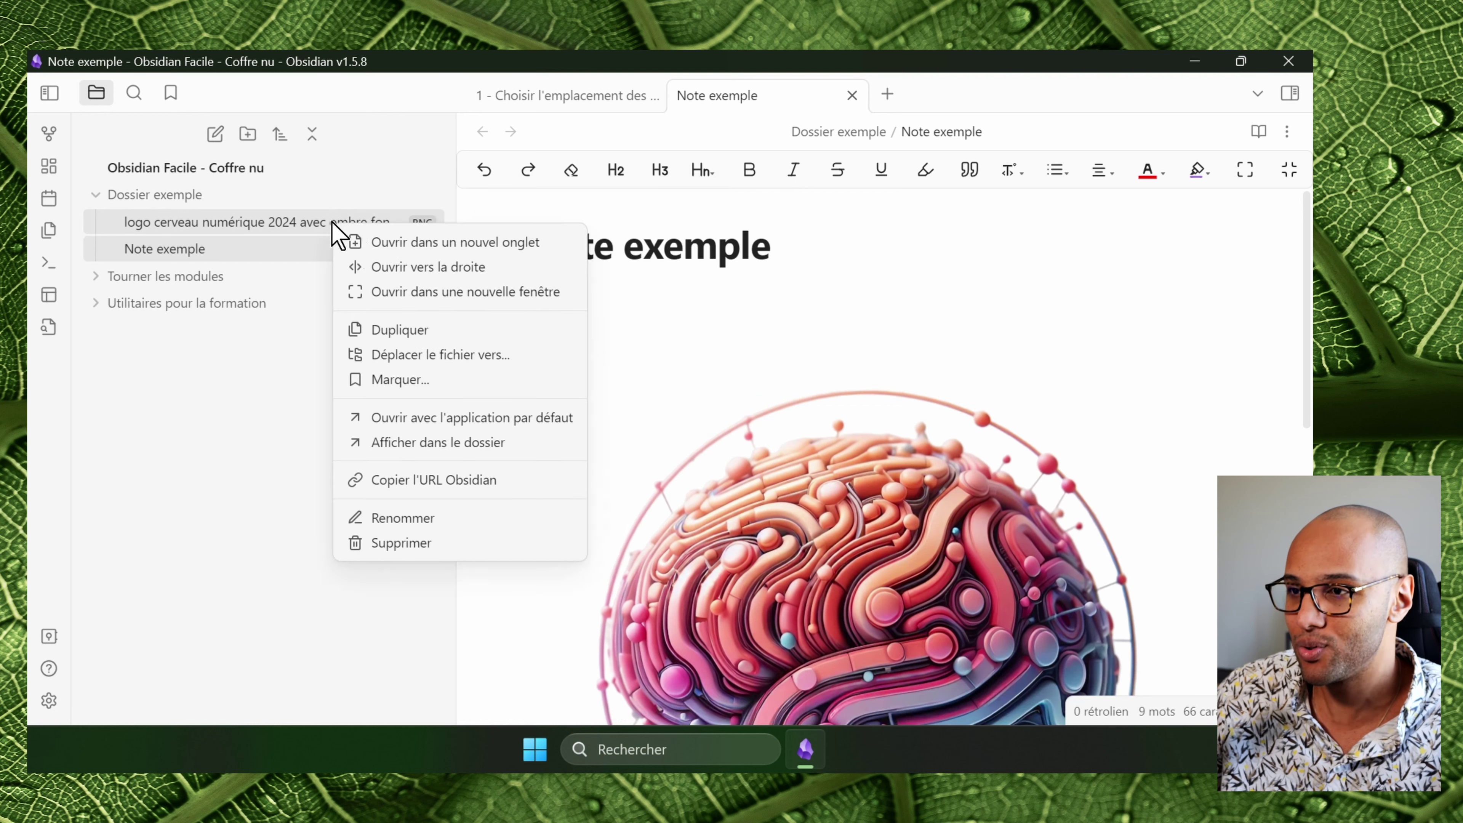
left_click(412, 544)
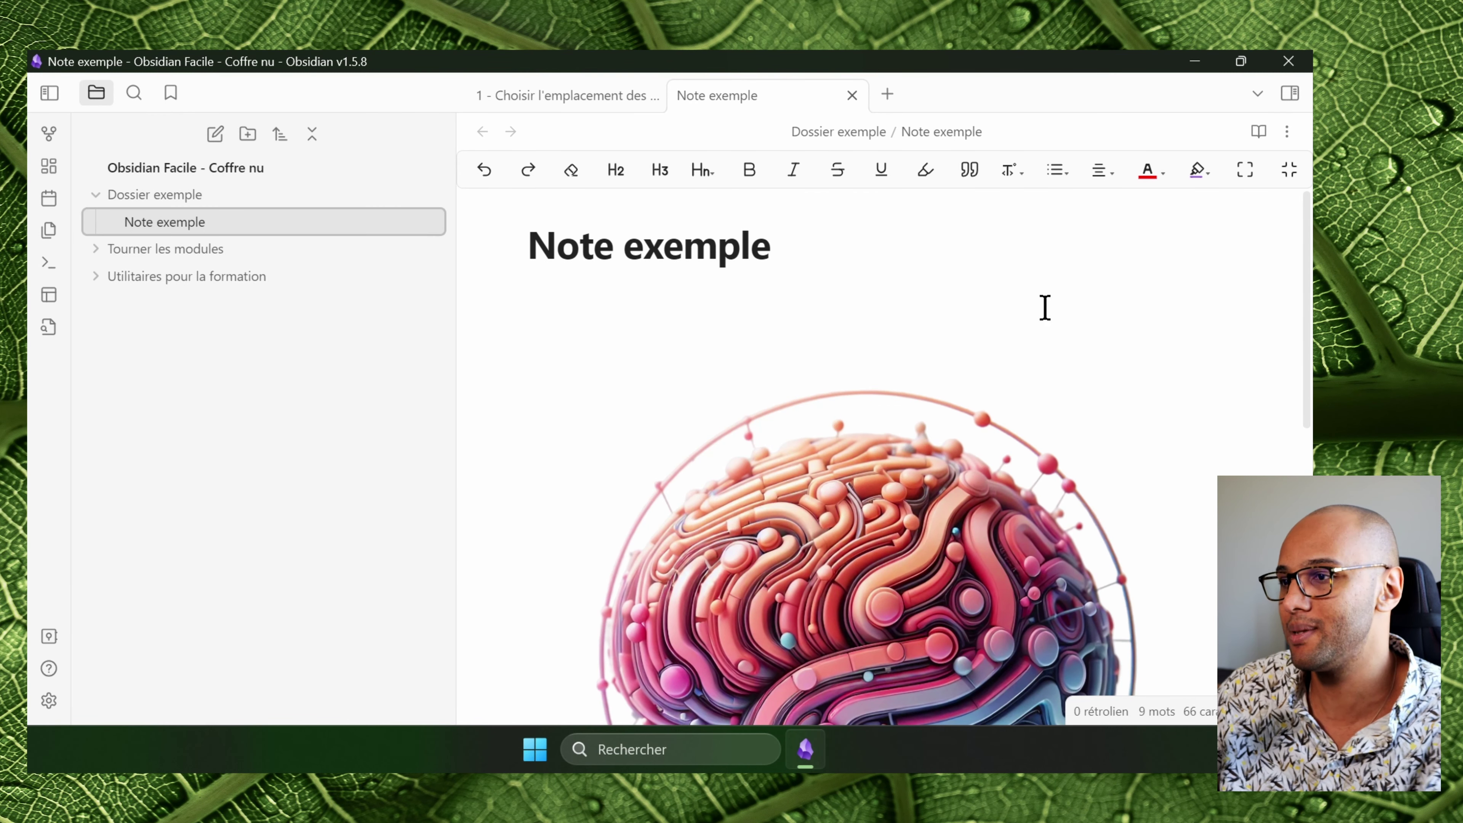
key("ctrl+z")
key("BackSpace")
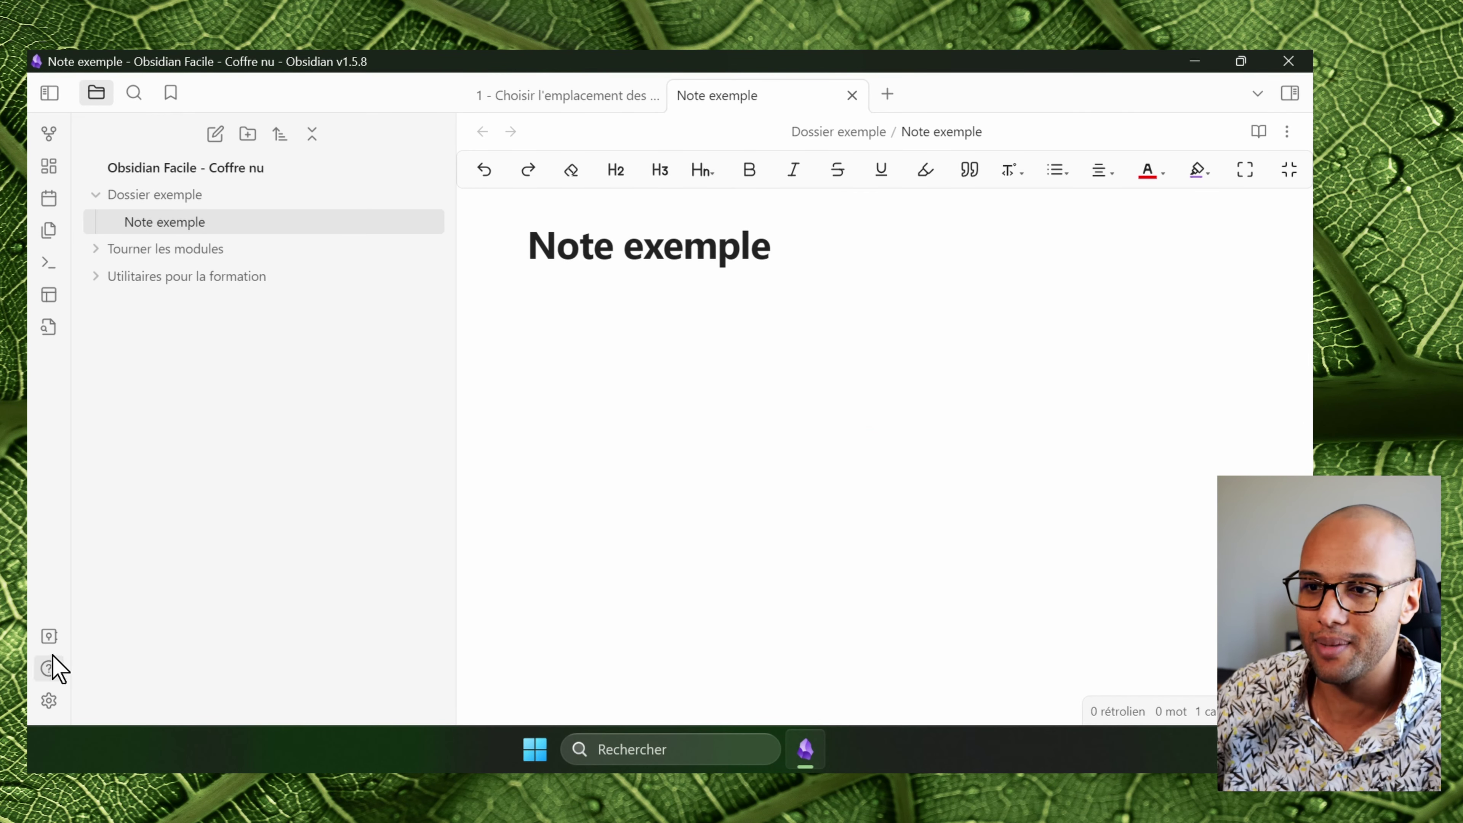
Set the default location for new attachments to "Dans le sous-dossier, sous le dossier actuel" with the subfolder name PJ.
left_click(49, 700)
scroll(1097, 562, "down", 4)
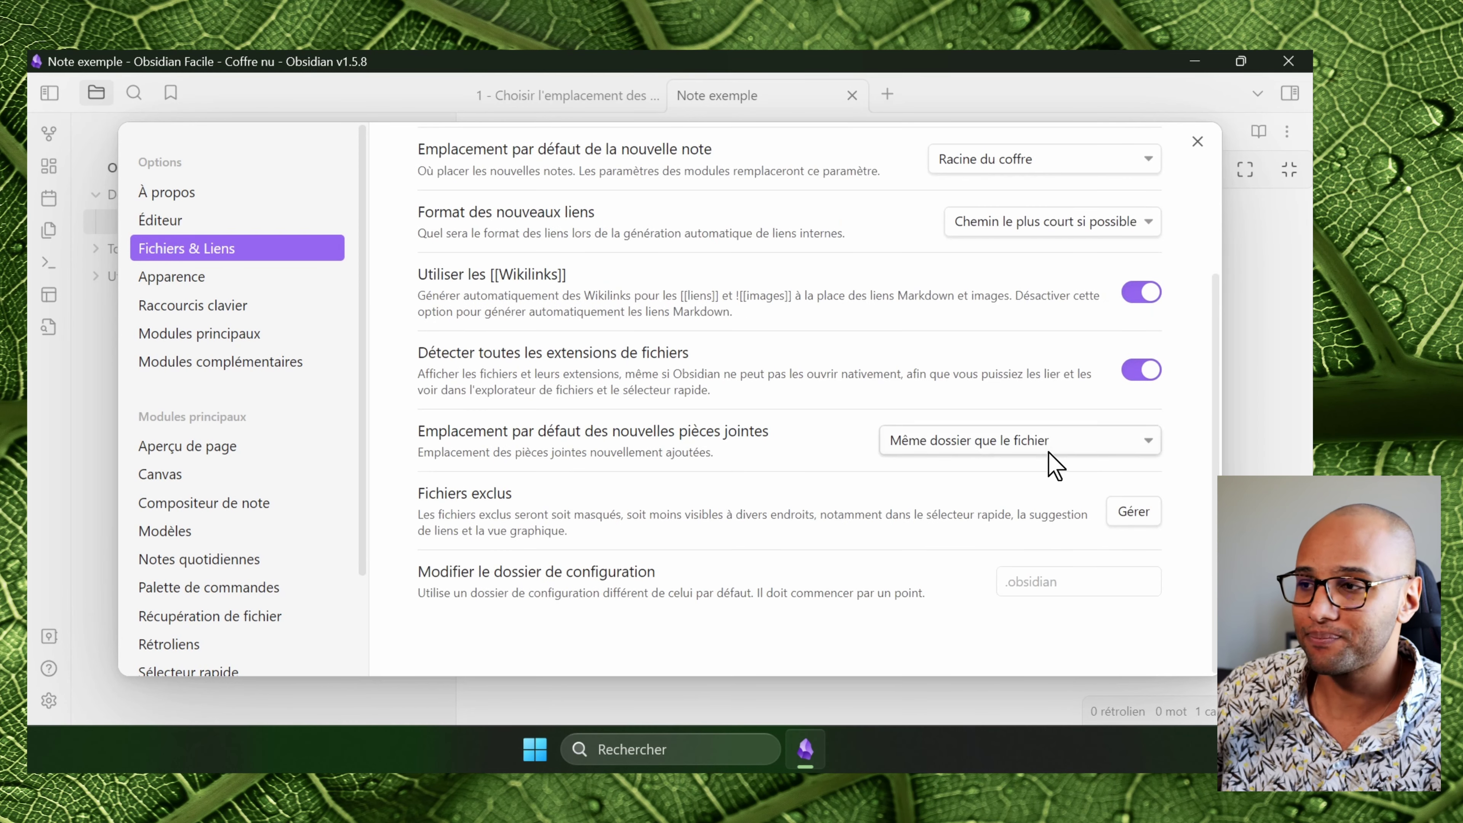
left_click(1079, 448)
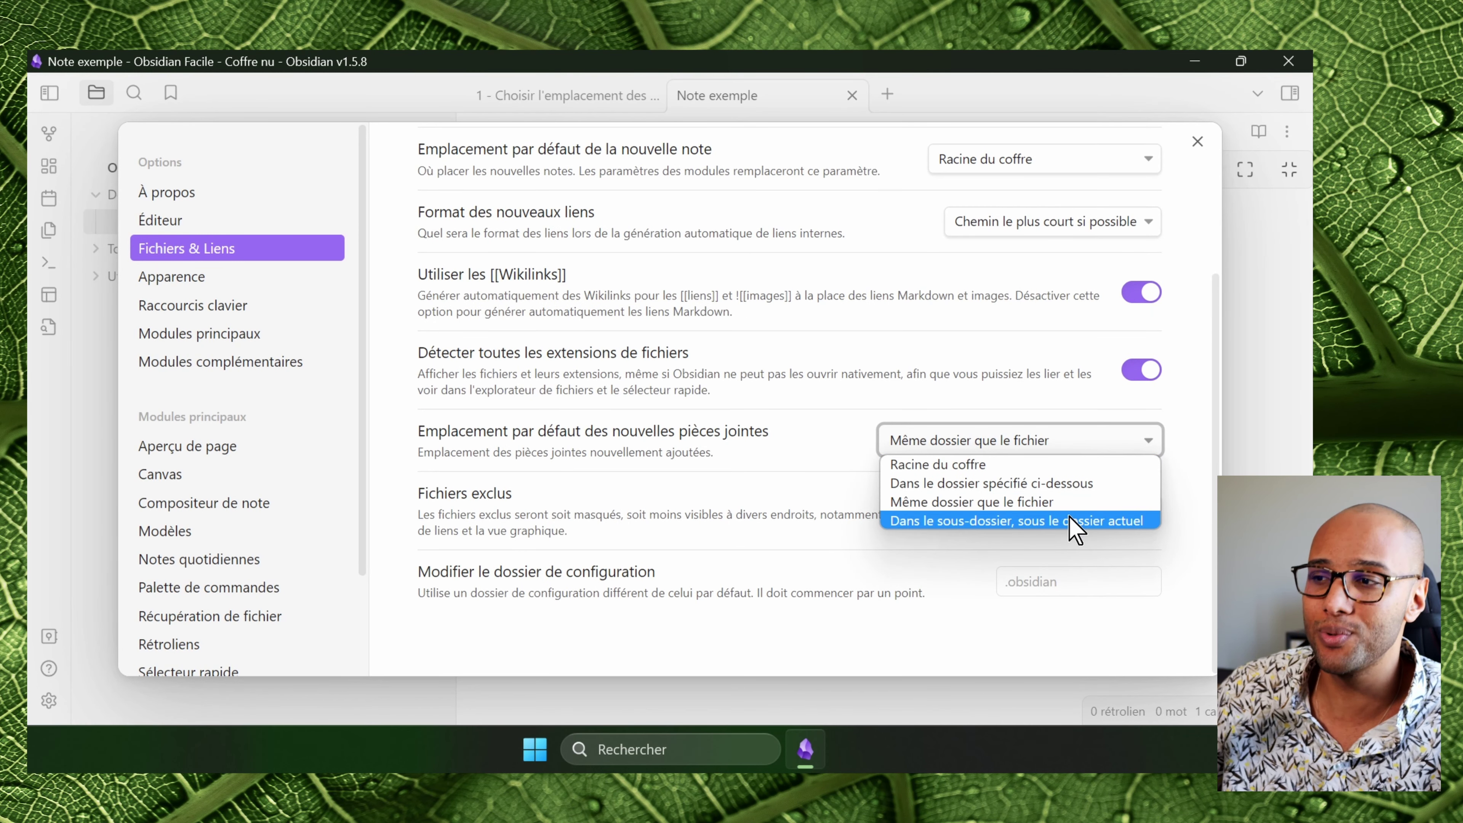
left_click(1099, 520)
left_click(1112, 506)
type("PJ")
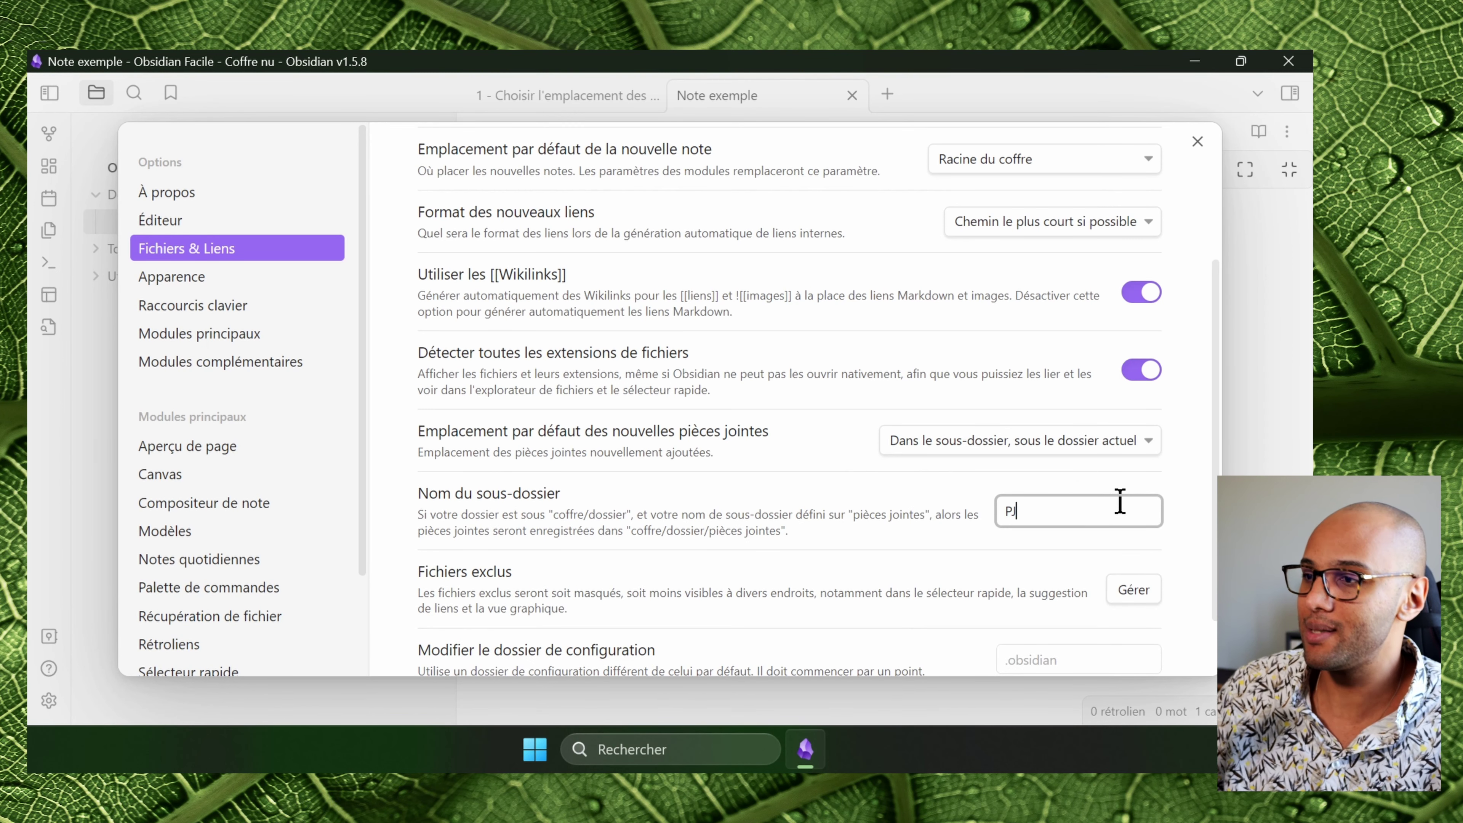
scroll(1146, 502, "down", 2)
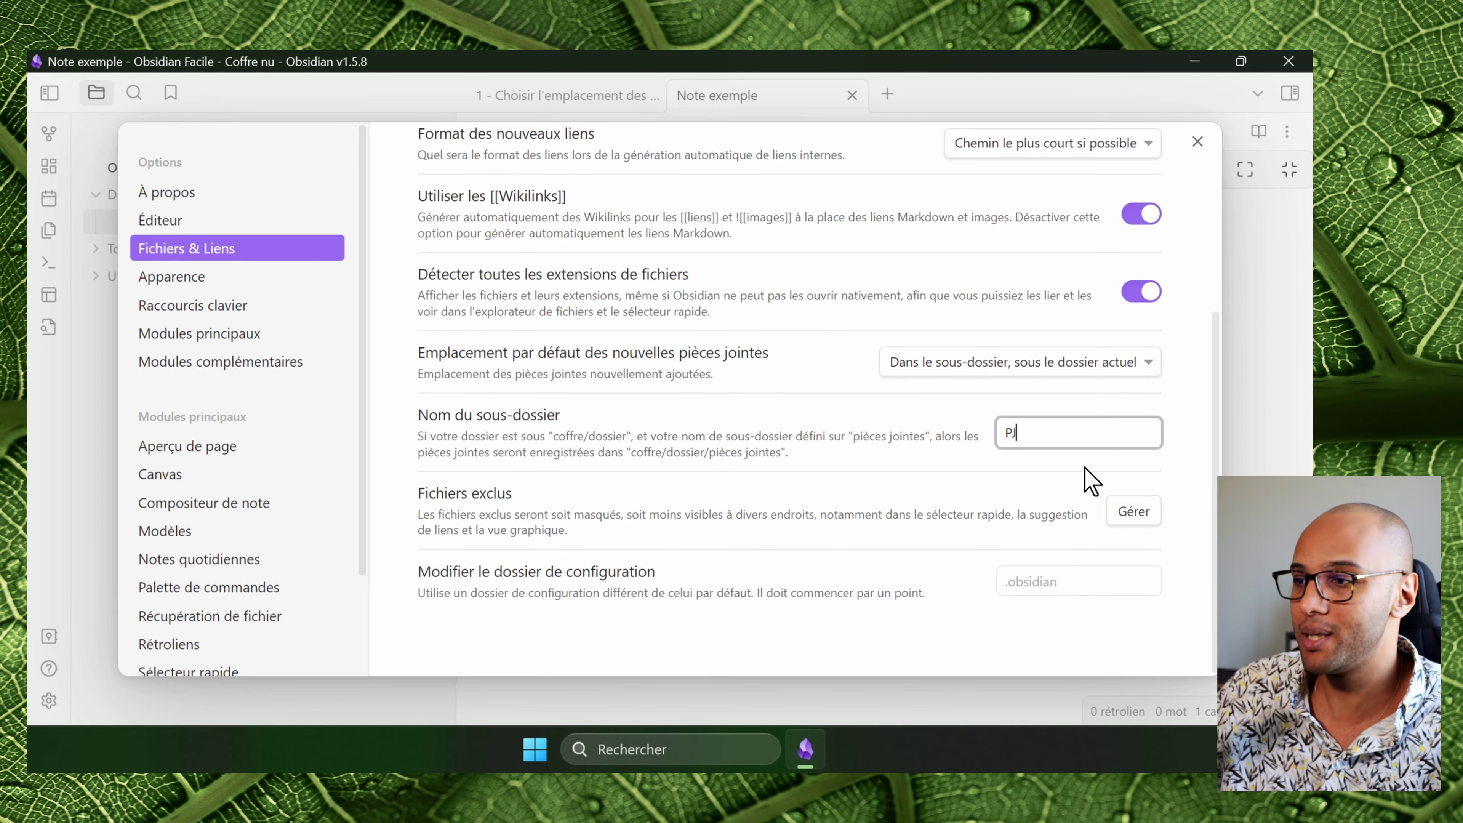
key("Escape")
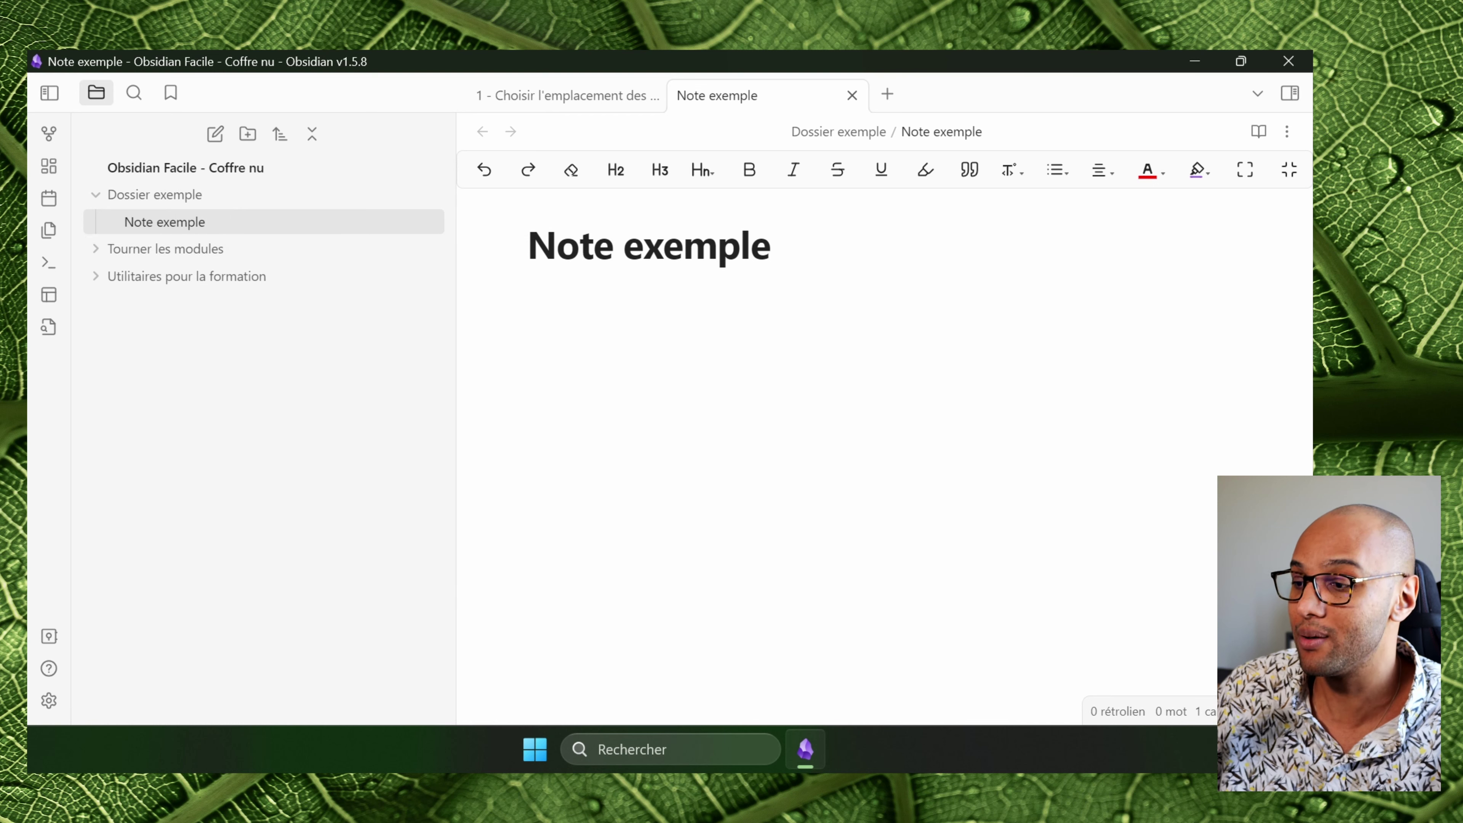
Import the brain logo PNG into "Note exemple" again.
left_click_drag(337, 265, 917, 395)
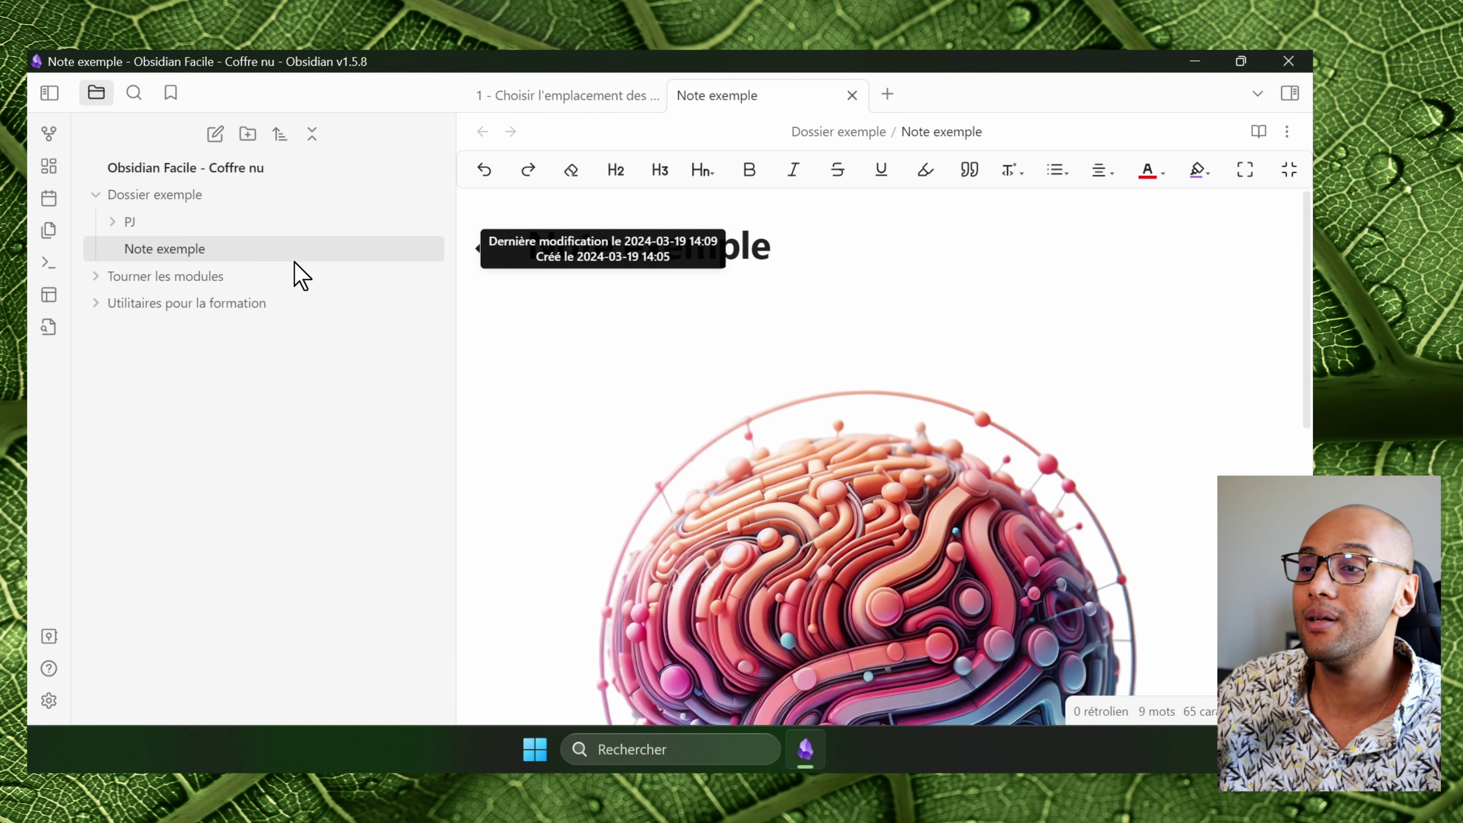
mouse_move(196, 261)
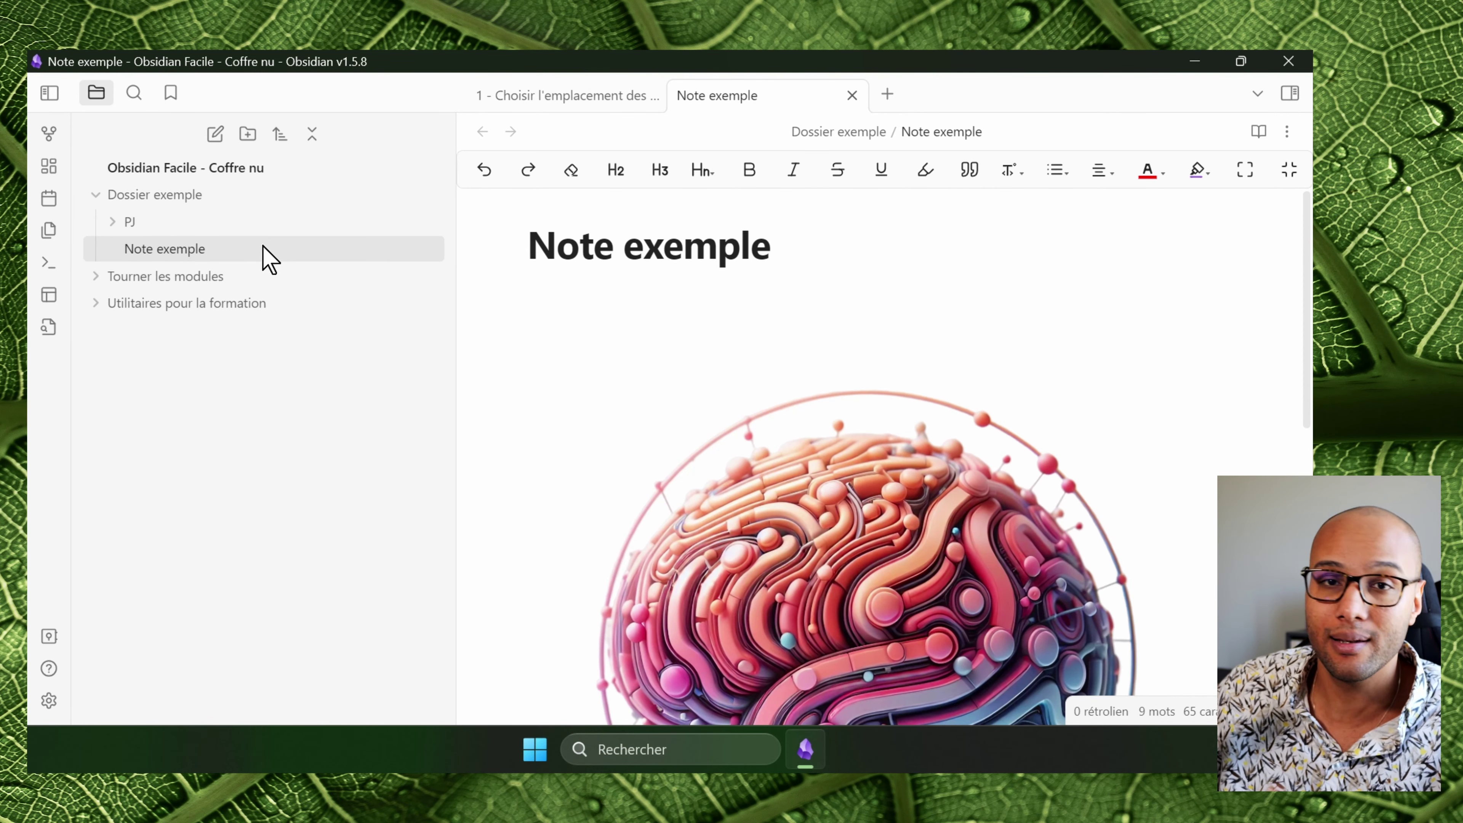
mouse_move(263, 244)
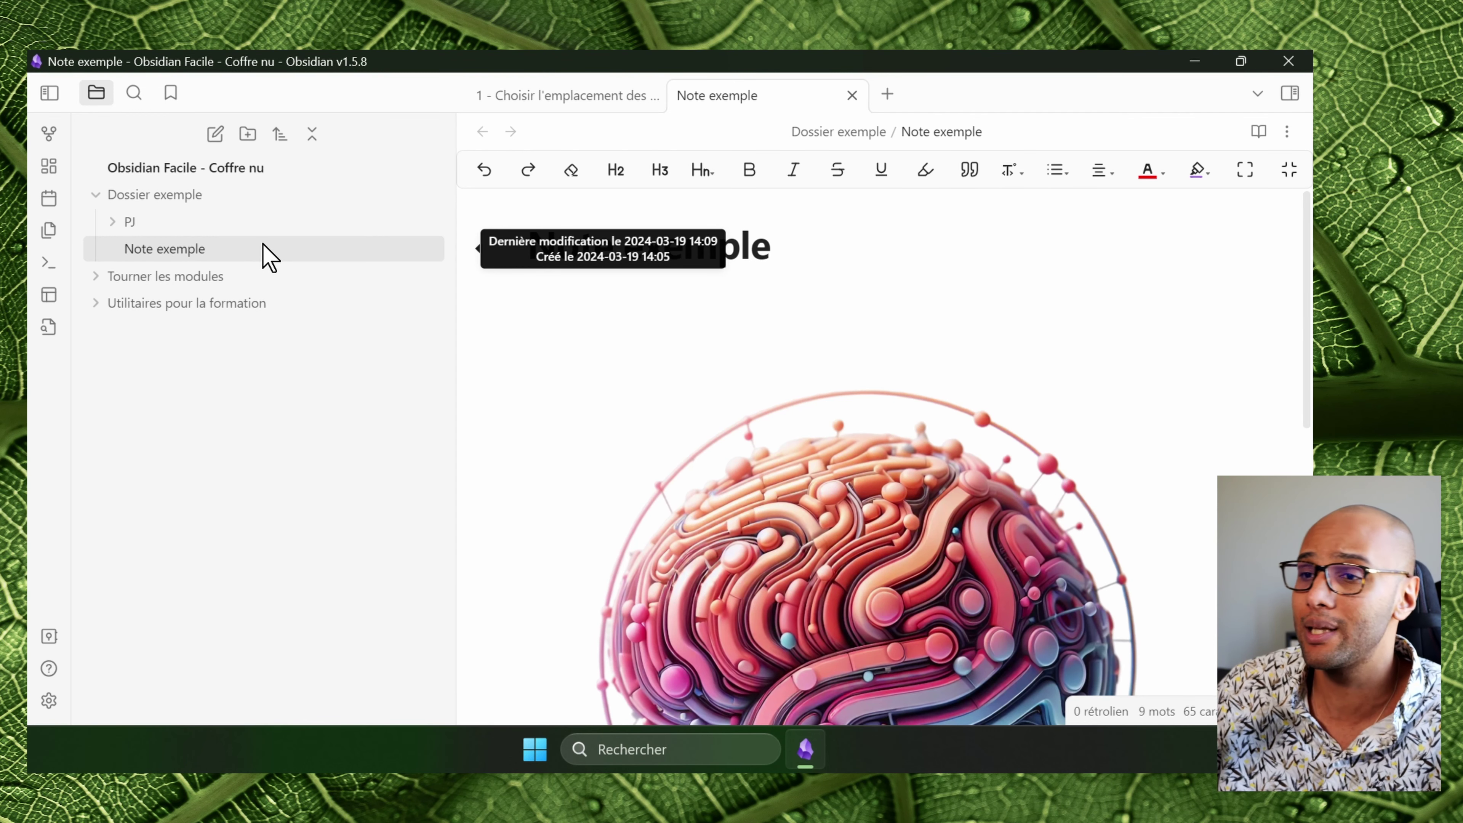
Expand the PJ folder, check the embedded image in the note, and reveal the logo file in its system folder.
left_click(230, 225)
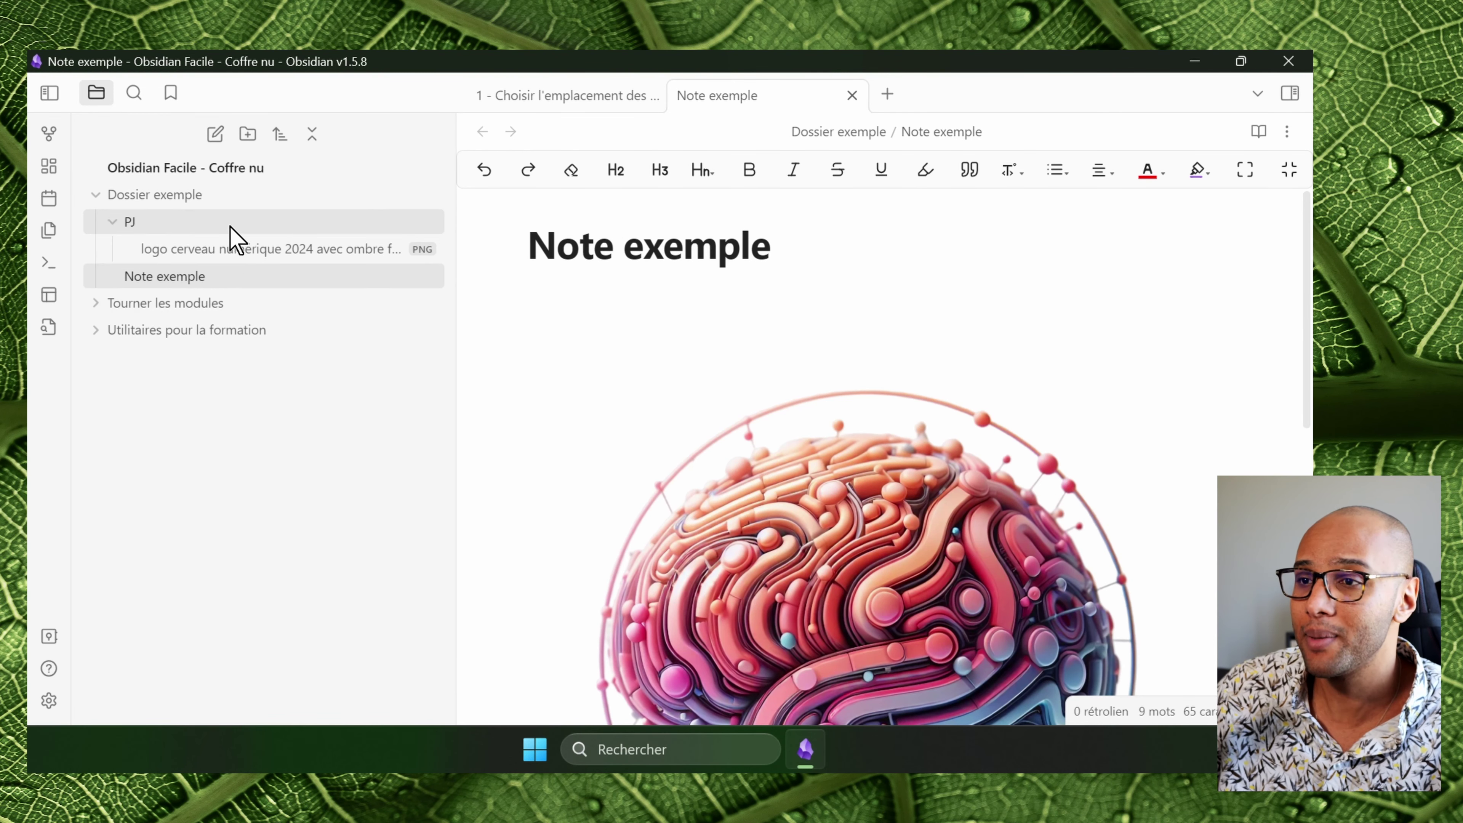
scroll(921, 455, "down", 2)
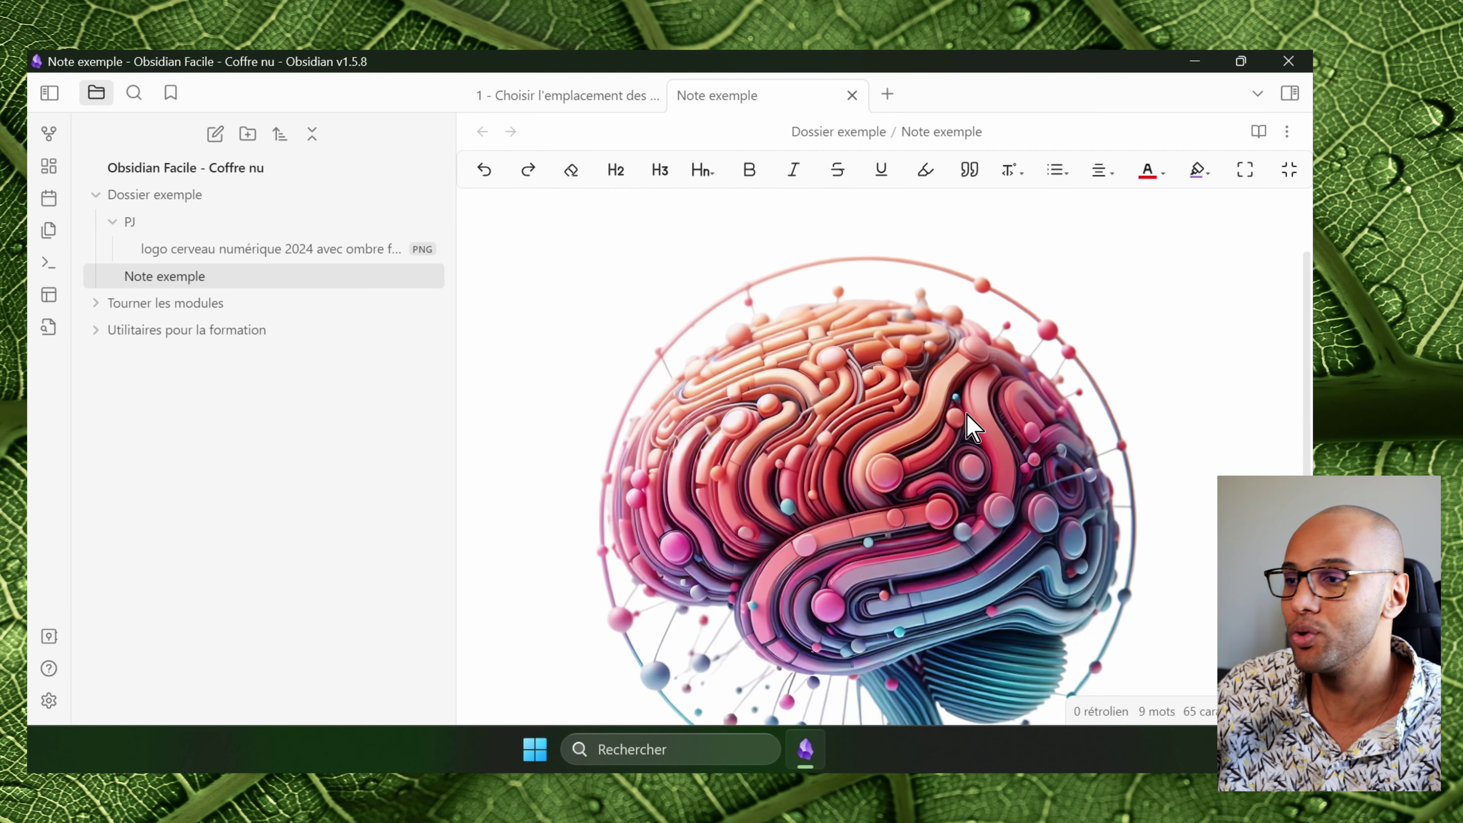
scroll(969, 426, "down", 2)
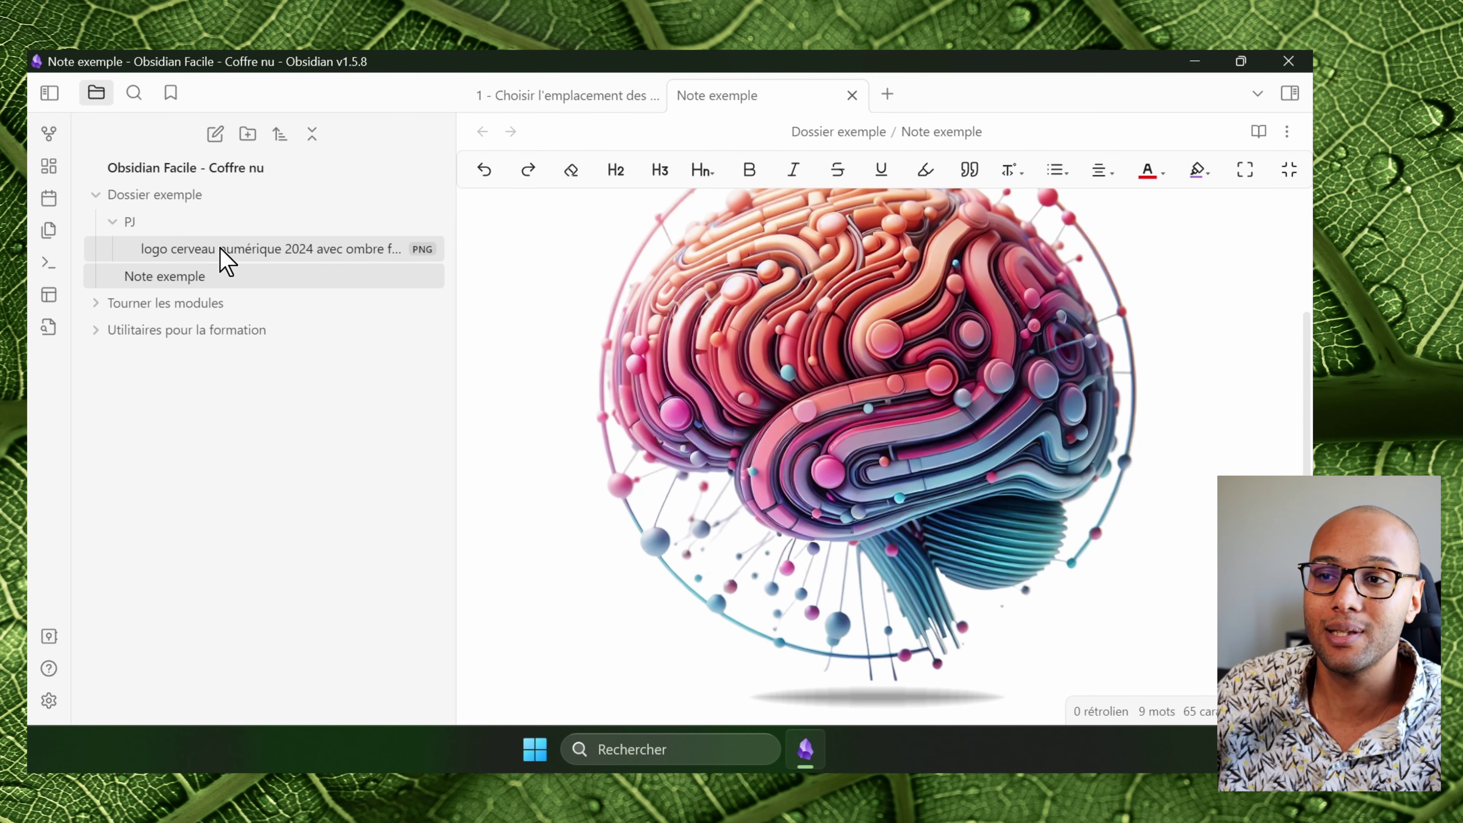
right_click(252, 250)
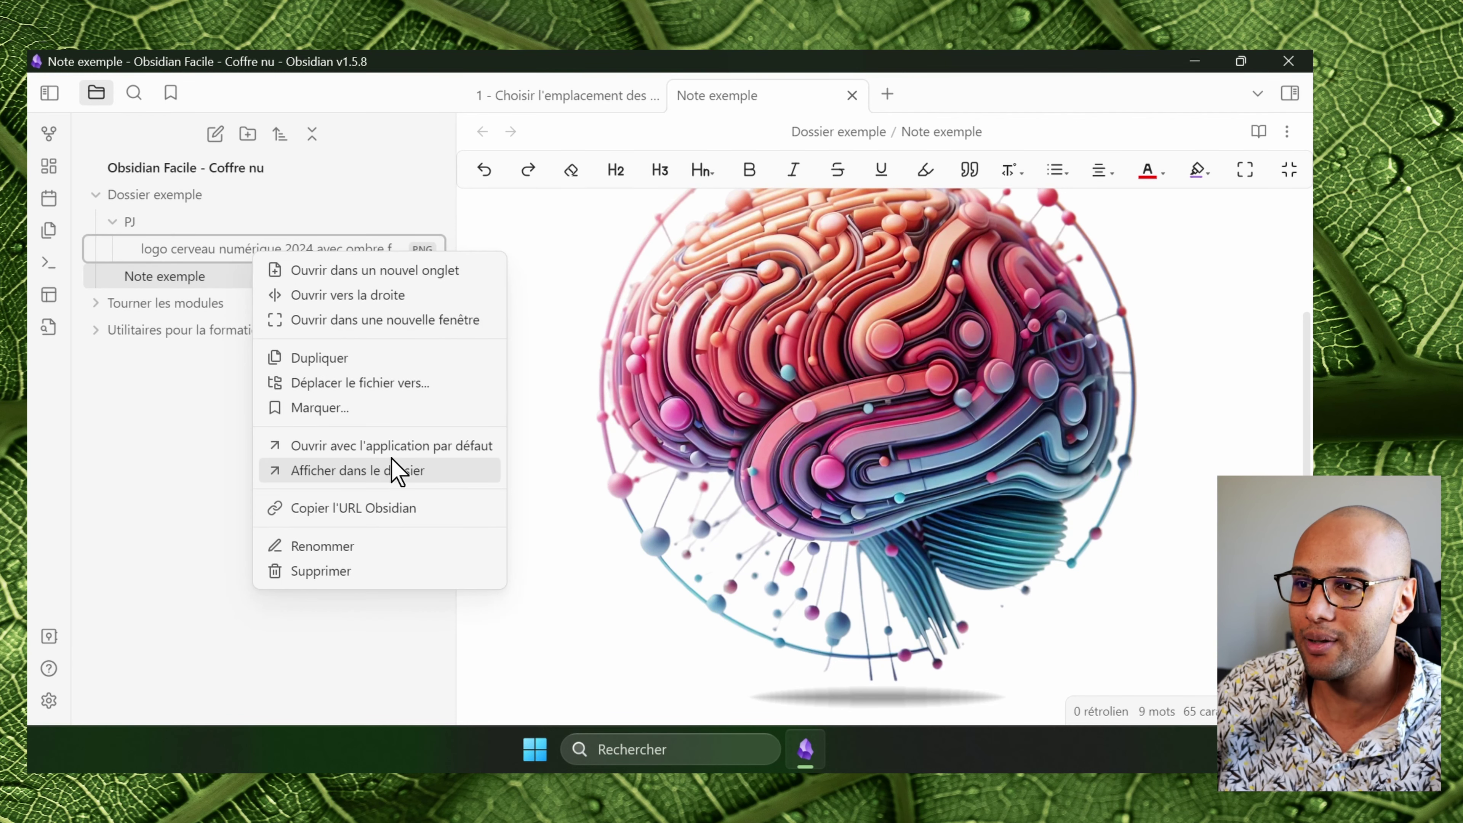
left_click(392, 476)
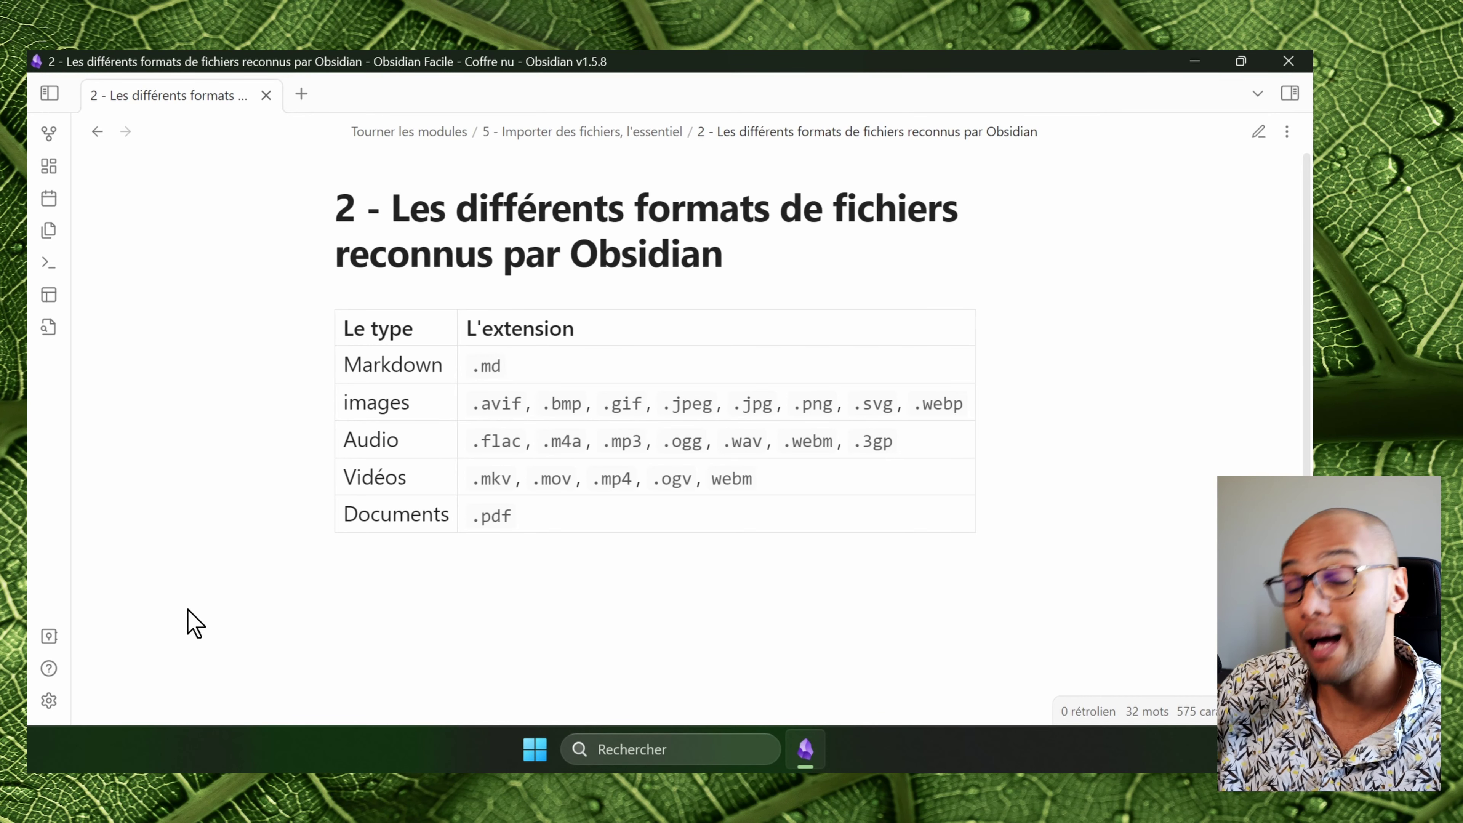
Look at the "Détecter toutes les extensions de fichiers" option in the Fichiers & Liens settings, and close the settings.
left_click(49, 700)
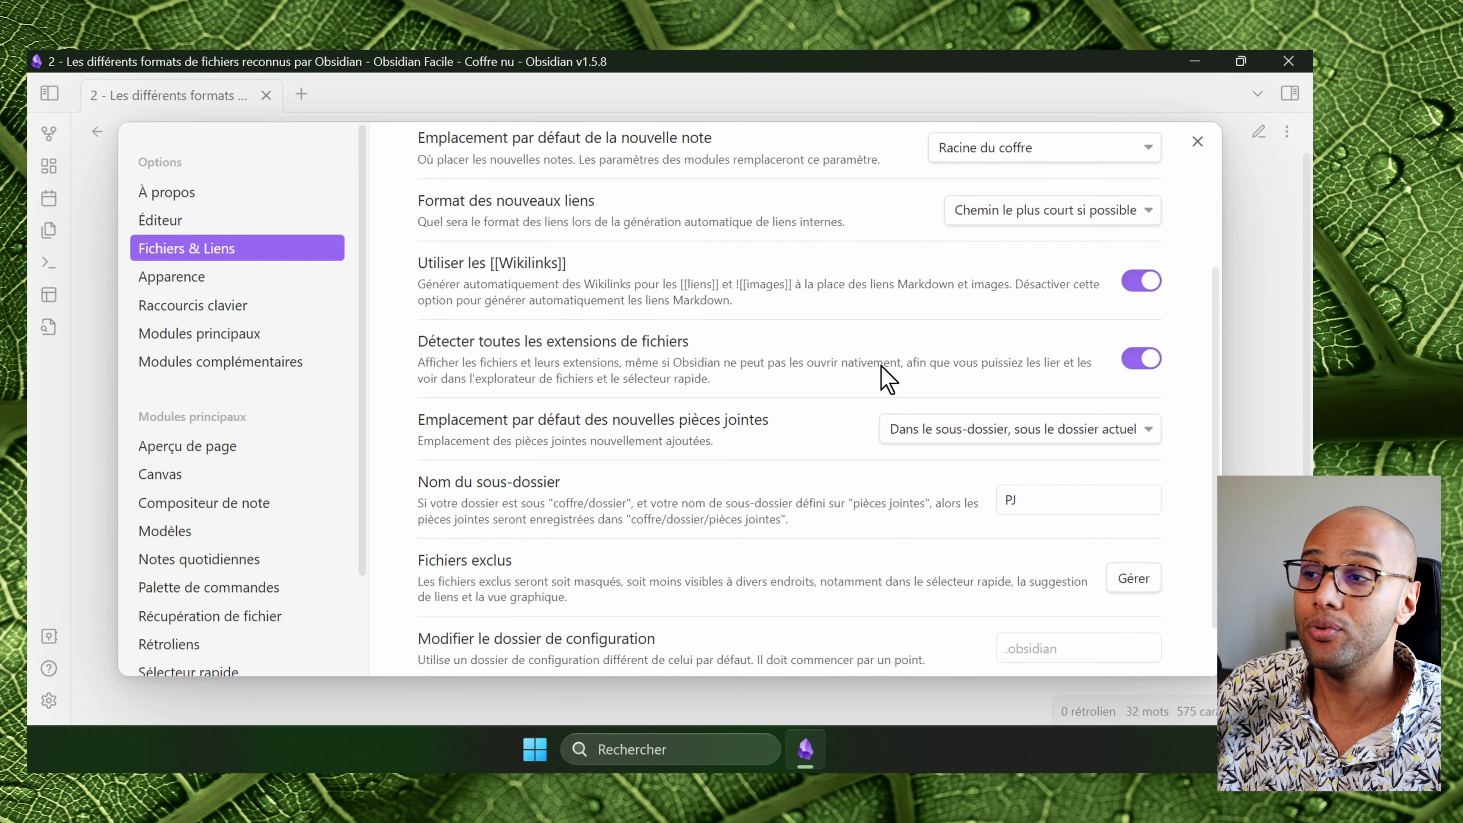
left_click(1193, 141)
left_click(39, 92)
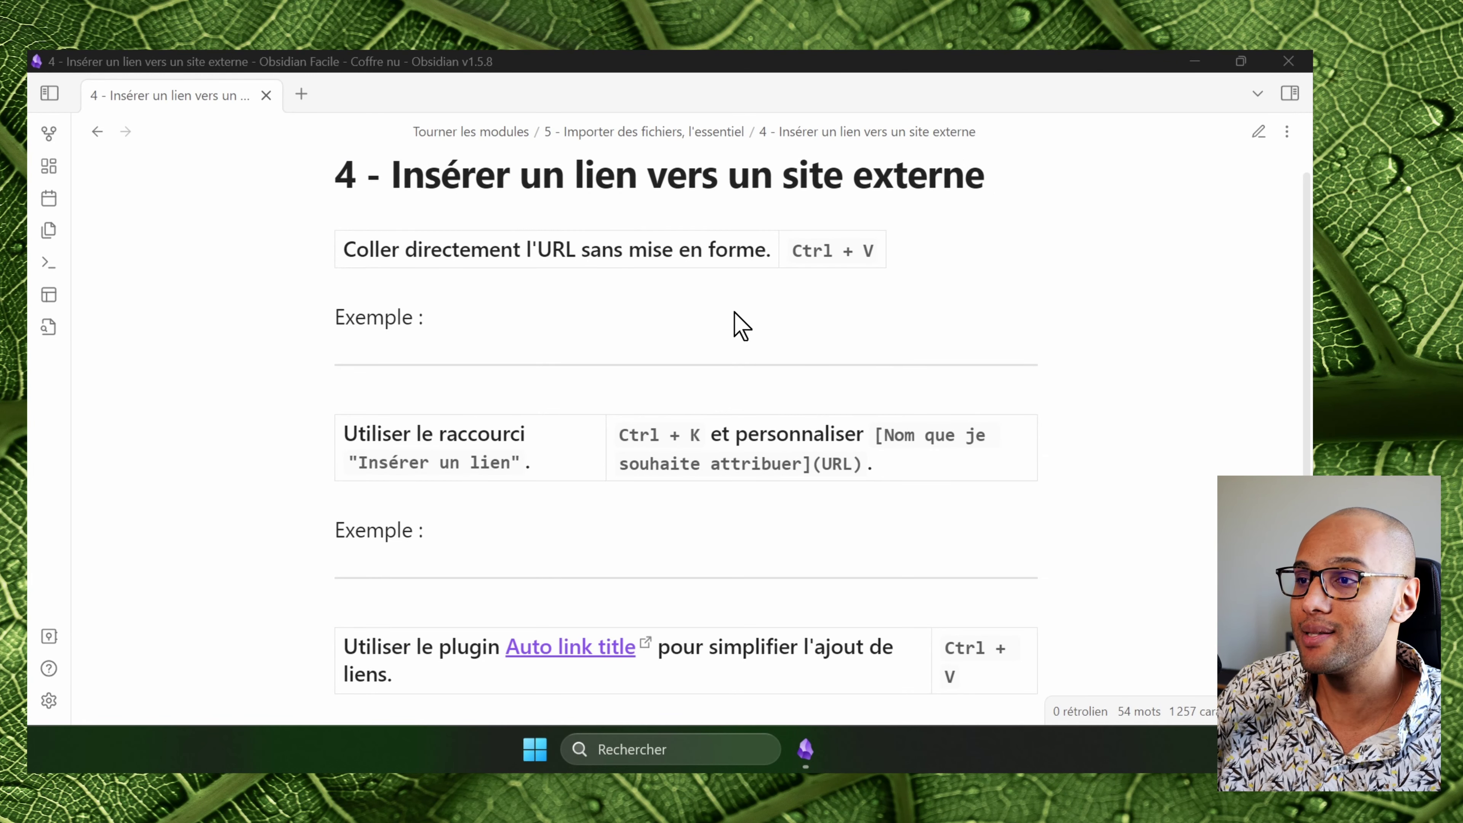
left_click(743, 326)
left_click(1259, 134)
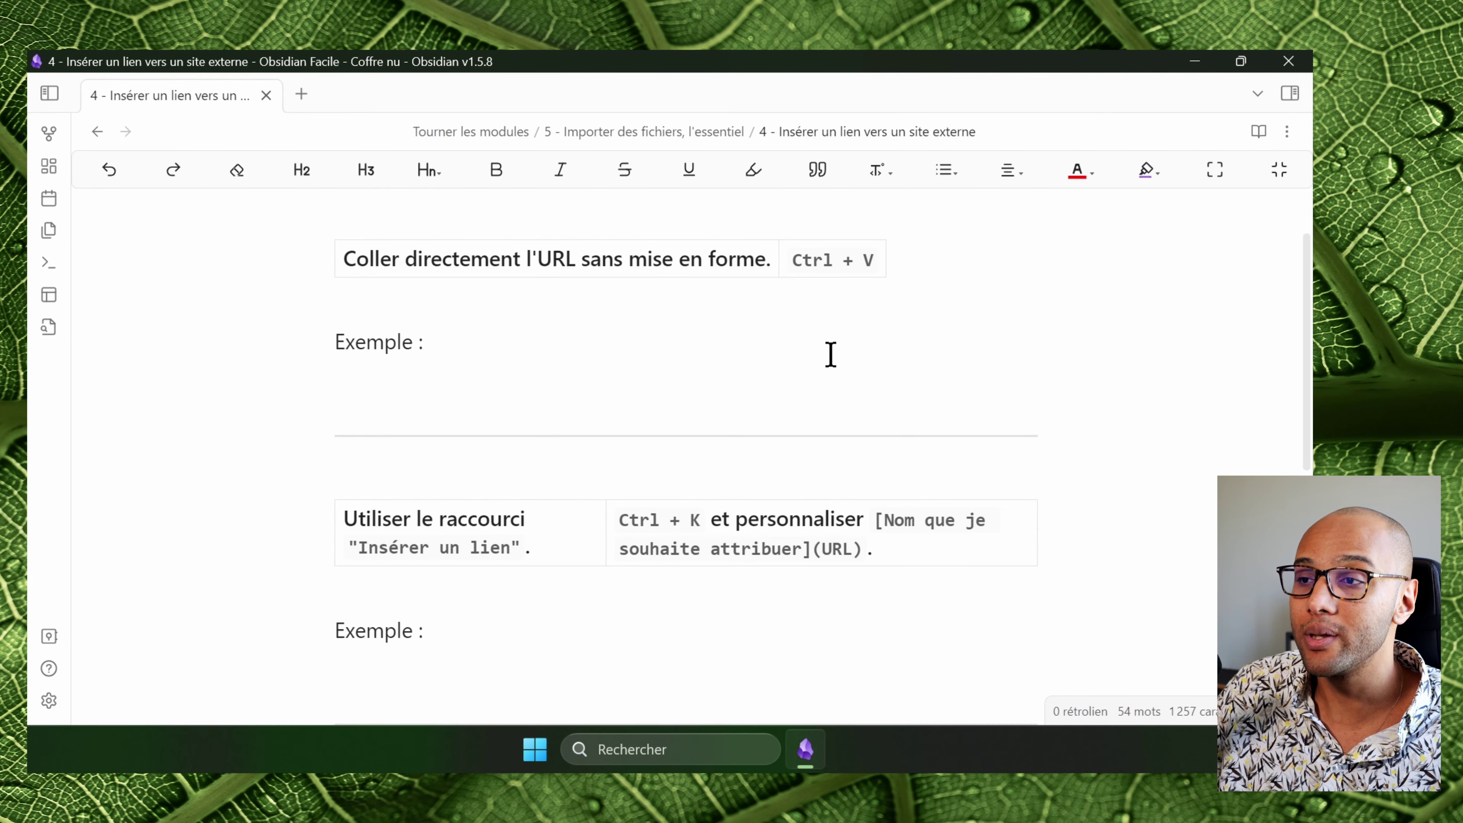
scroll(829, 353, "up", 2)
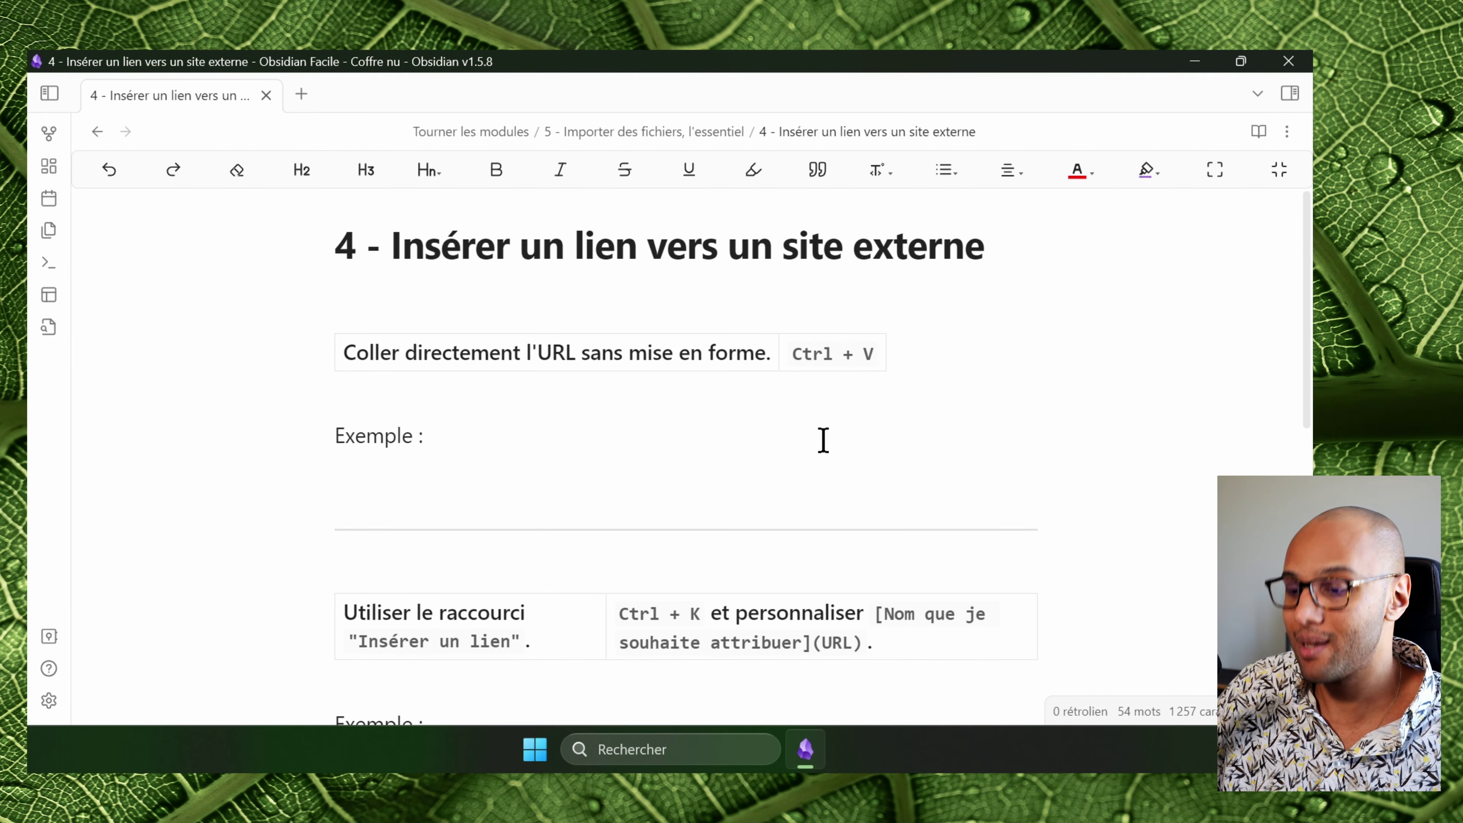
type("https://cerveau-numerique.fr/")
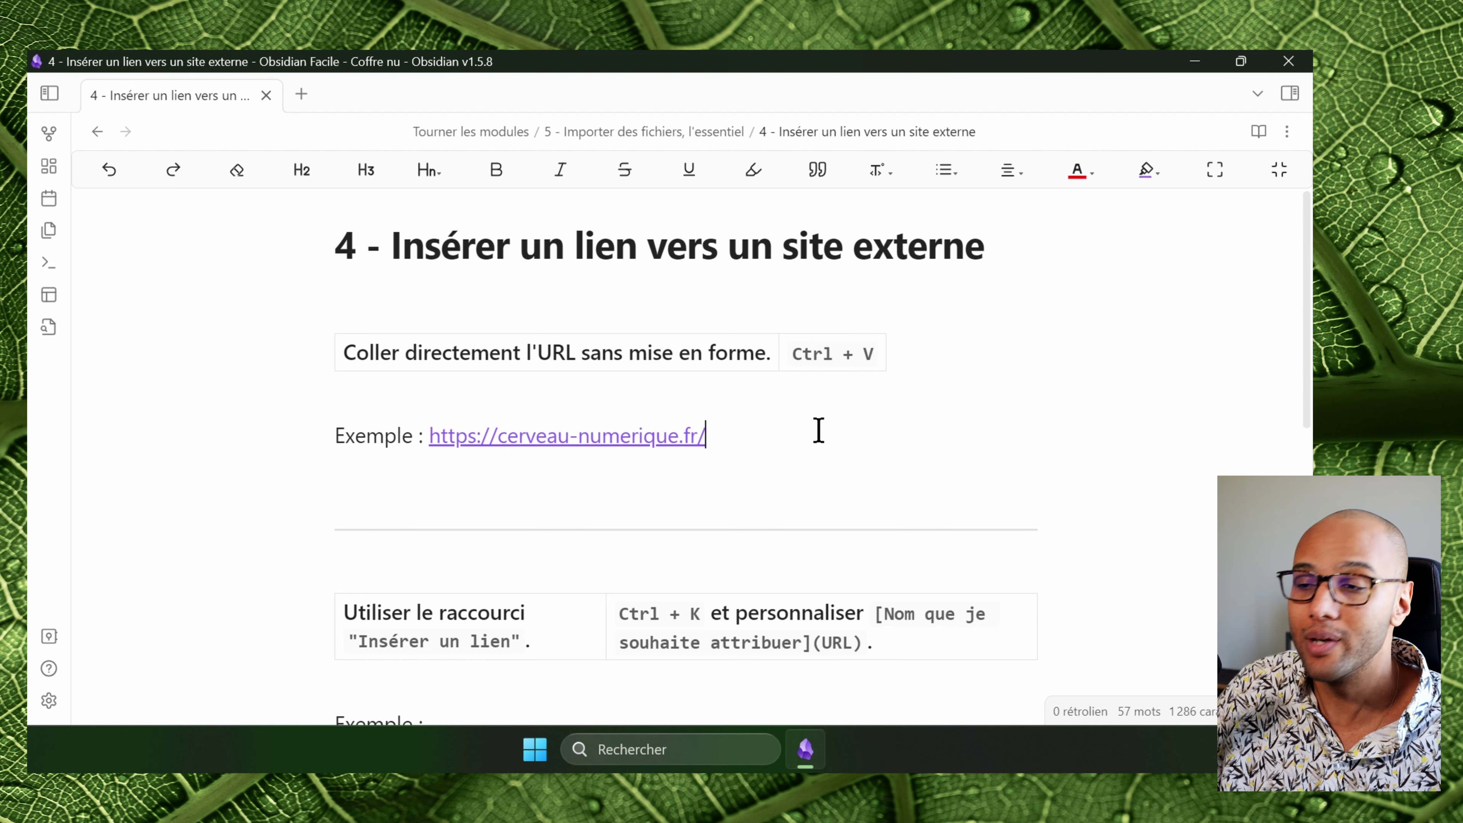
scroll(835, 426, "down", 3)
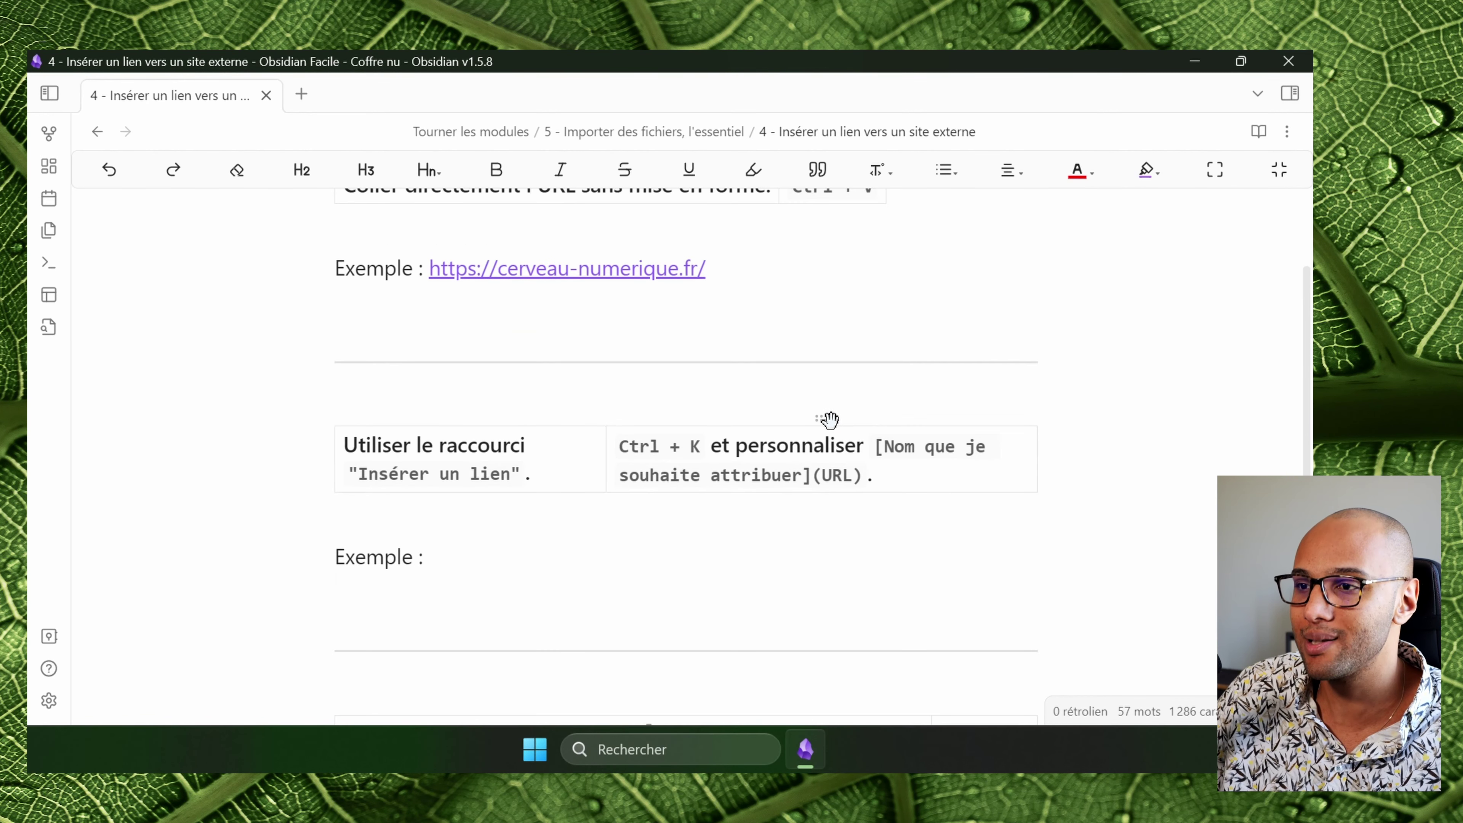
scroll(640, 428, "down", 2)
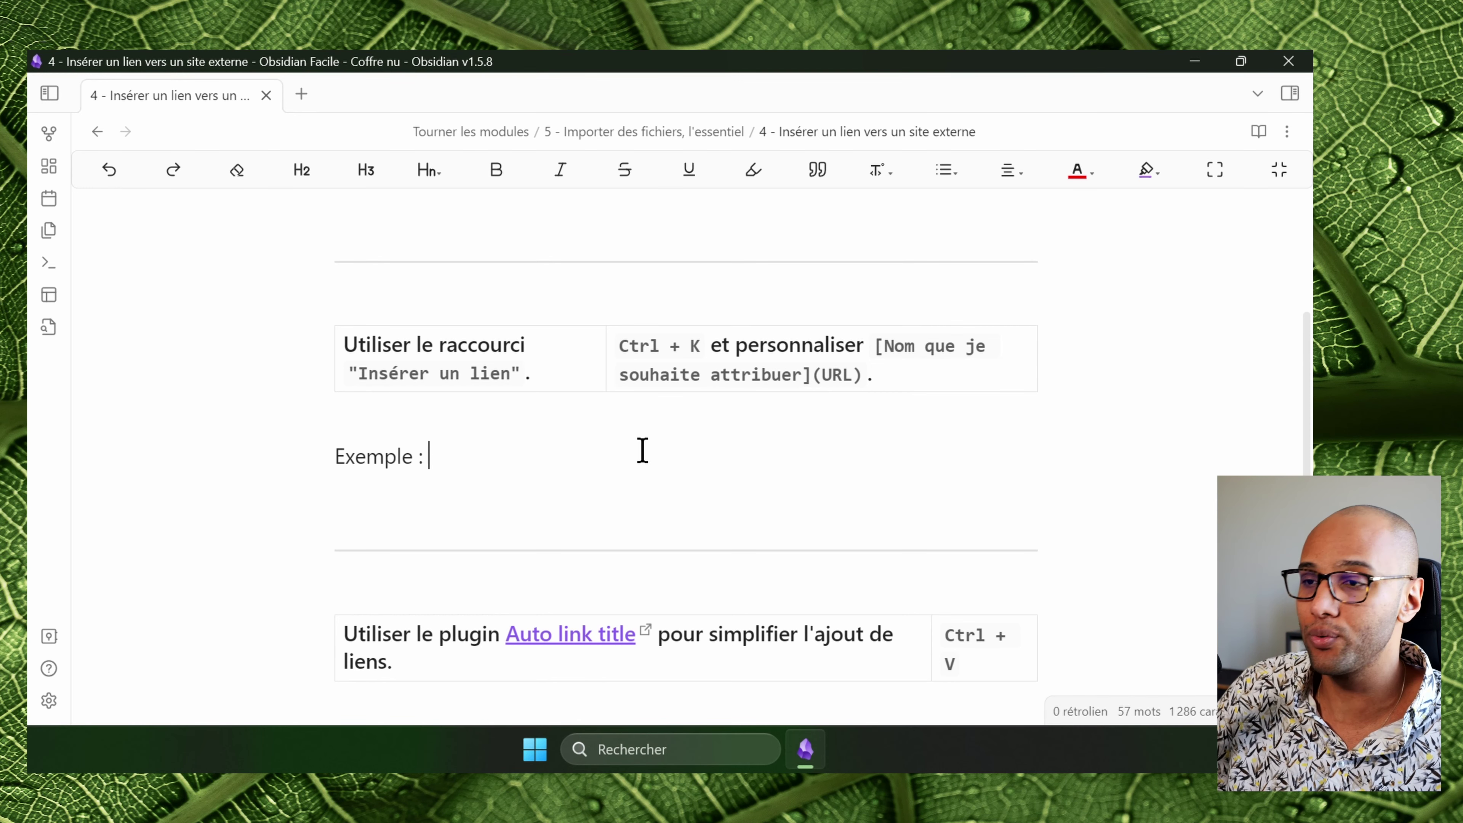
key("ctrl+k")
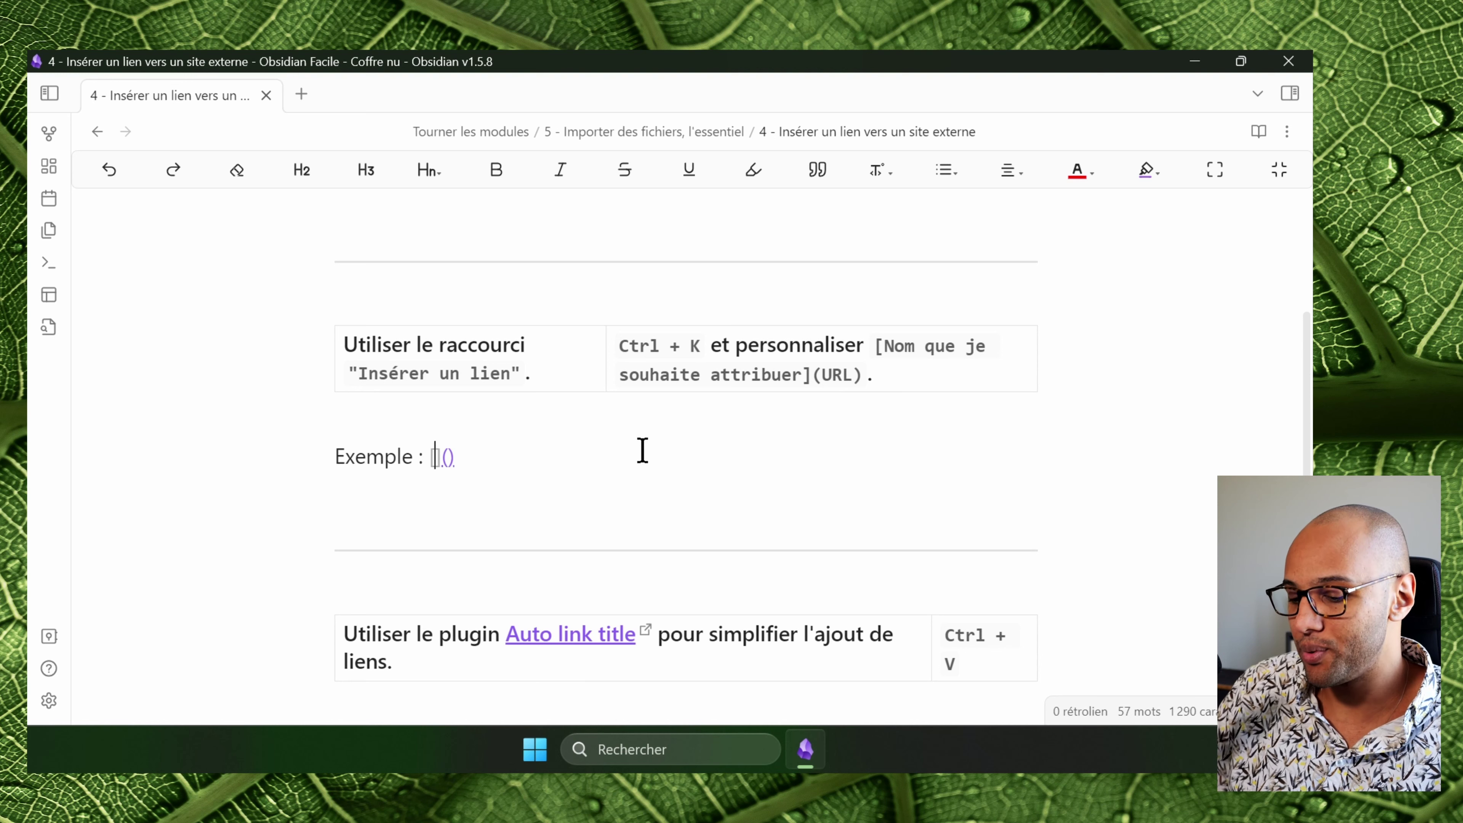
key("Right")
key("Right")
type("https://cerveau-numerique.fr/")
key("Left")
key("Left")
key("Left")
key("Left")
key("Left")
key("Left")
key("Left")
key("Left")
key("Left")
key("Left")
key("Left")
key("Left")
key("Left")
key("Left")
key("Left")
key("Left")
key("Left")
key("Left")
key("Left")
key("Left")
key("Left")
key("Left")
key("Left")
key("Left")
key("Left")
key("Left")
key("Left")
key("Left")
key("Left")
key("Left")
key("Left")
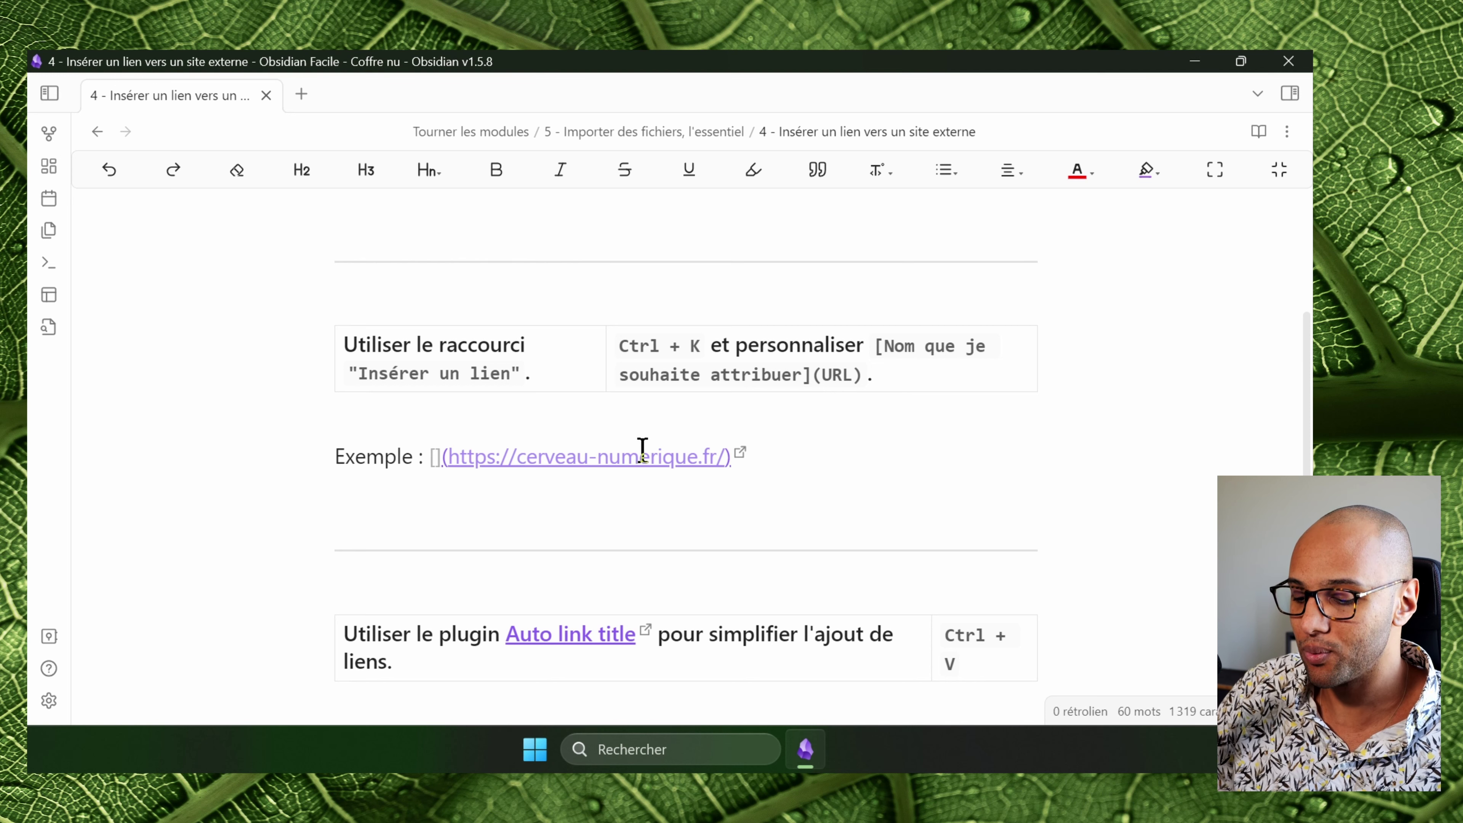
type("Nom de mon lien")
left_click(609, 514)
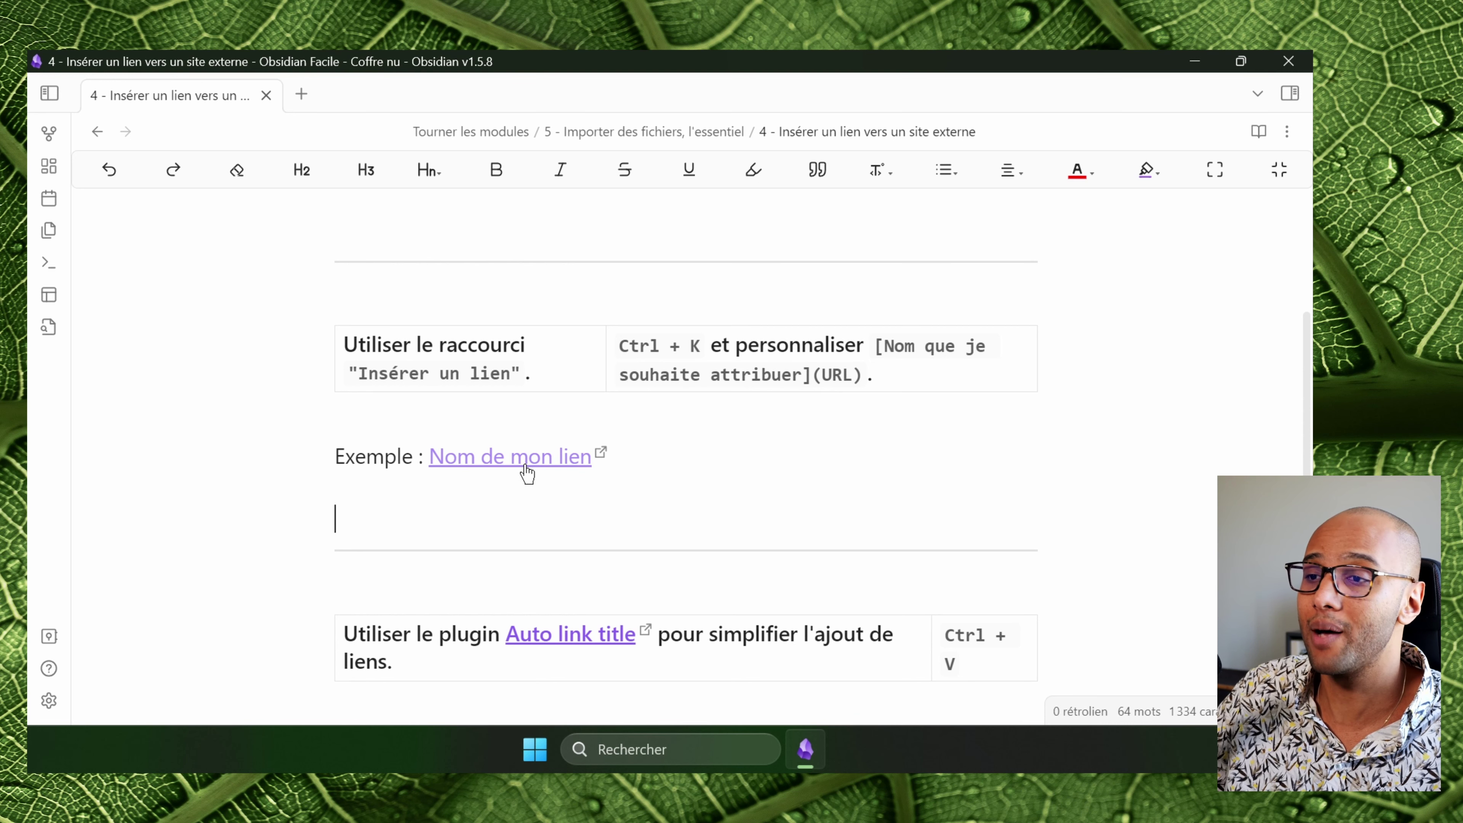
Install the Auto Link Title community plugin from the link in the note's third section.
scroll(696, 433, "down", 5)
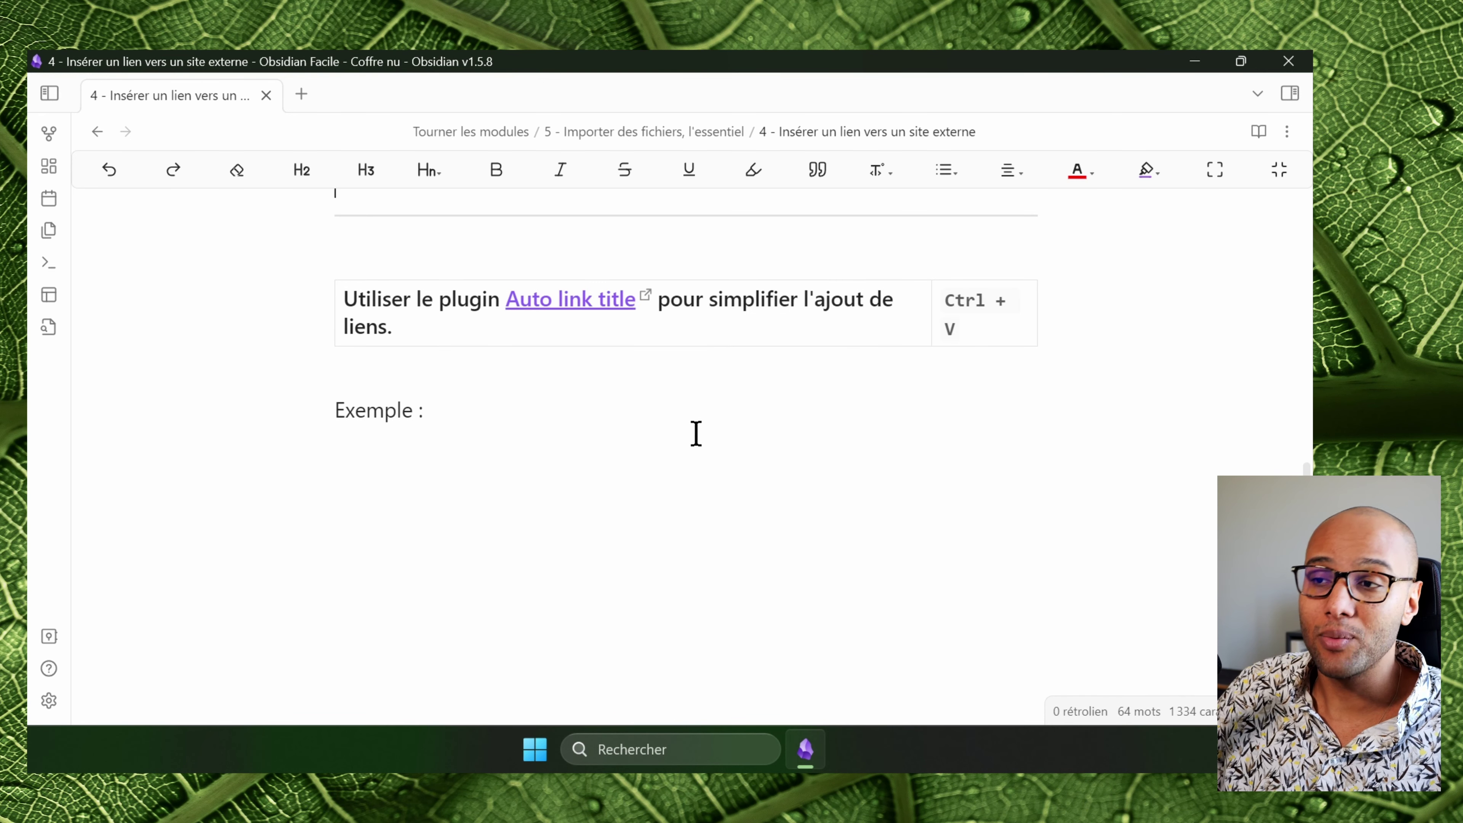
left_click(560, 305)
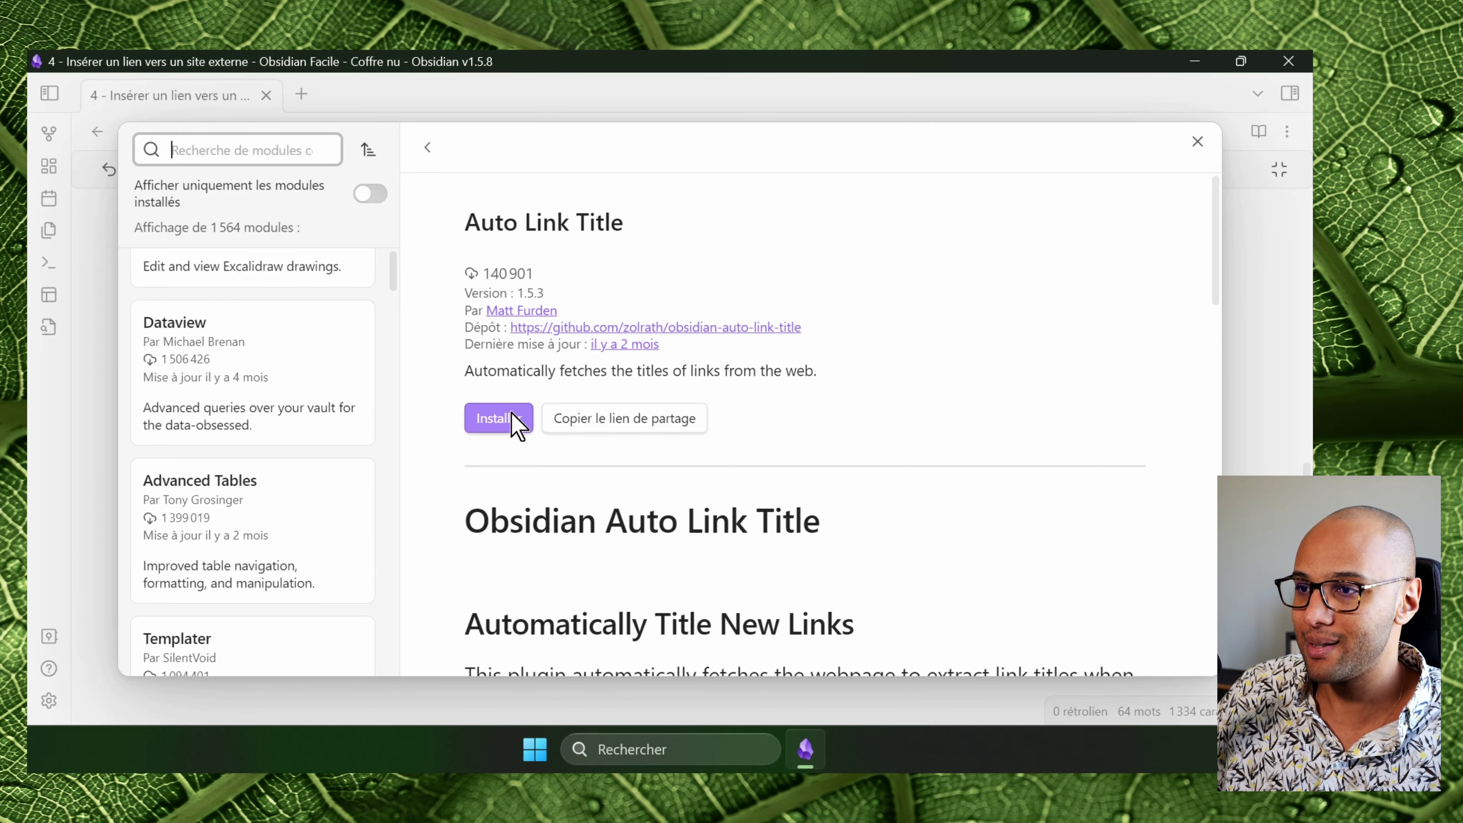
left_click(507, 423)
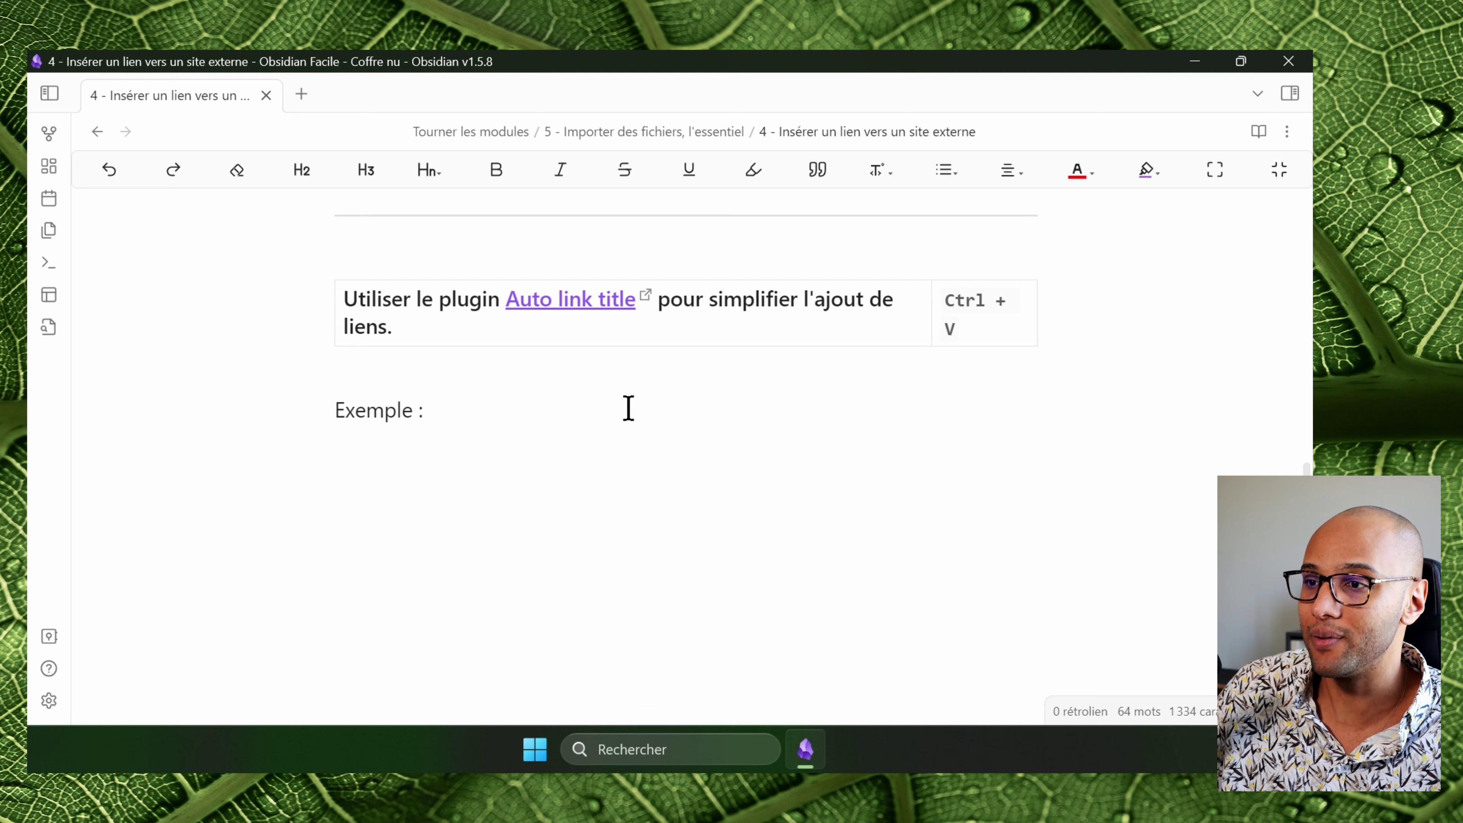
type("[Fetching Title#by0v](https://cerveau-numerique.fr/)")
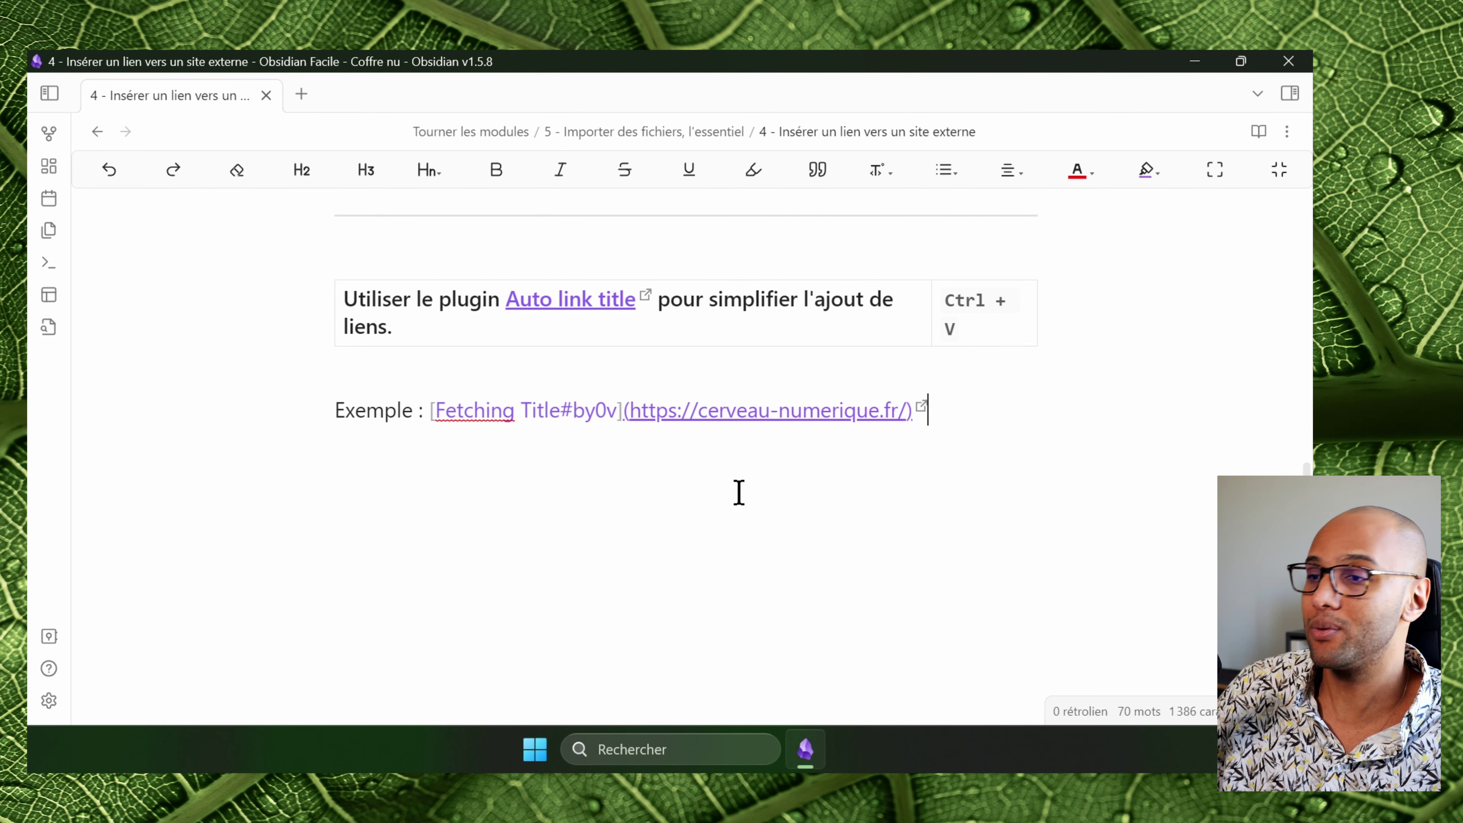
left_click(771, 504)
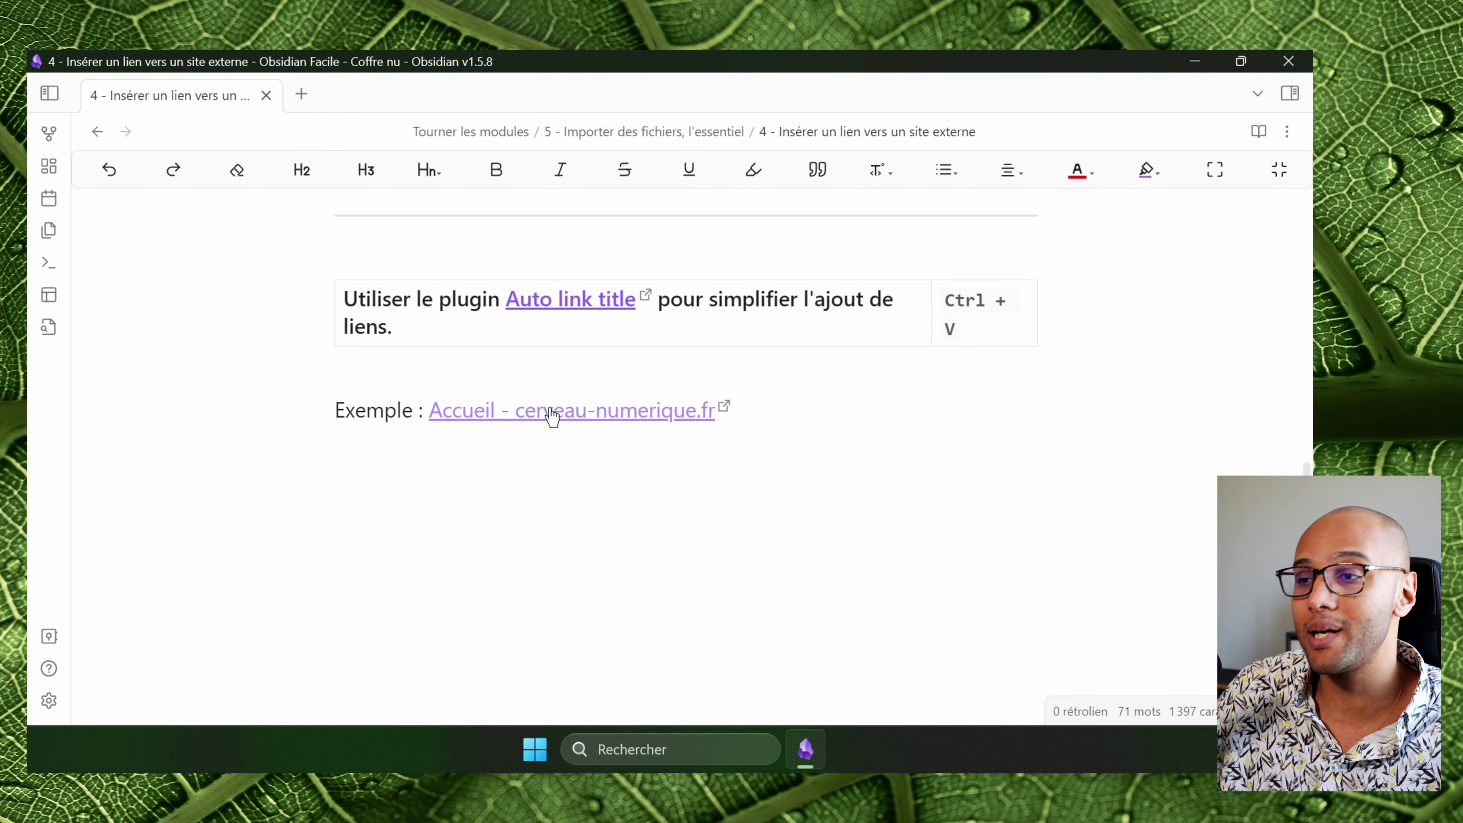
Compare the second and third link examples, and place the cursor at the end of the third one's link.
scroll(728, 458, "up", 2)
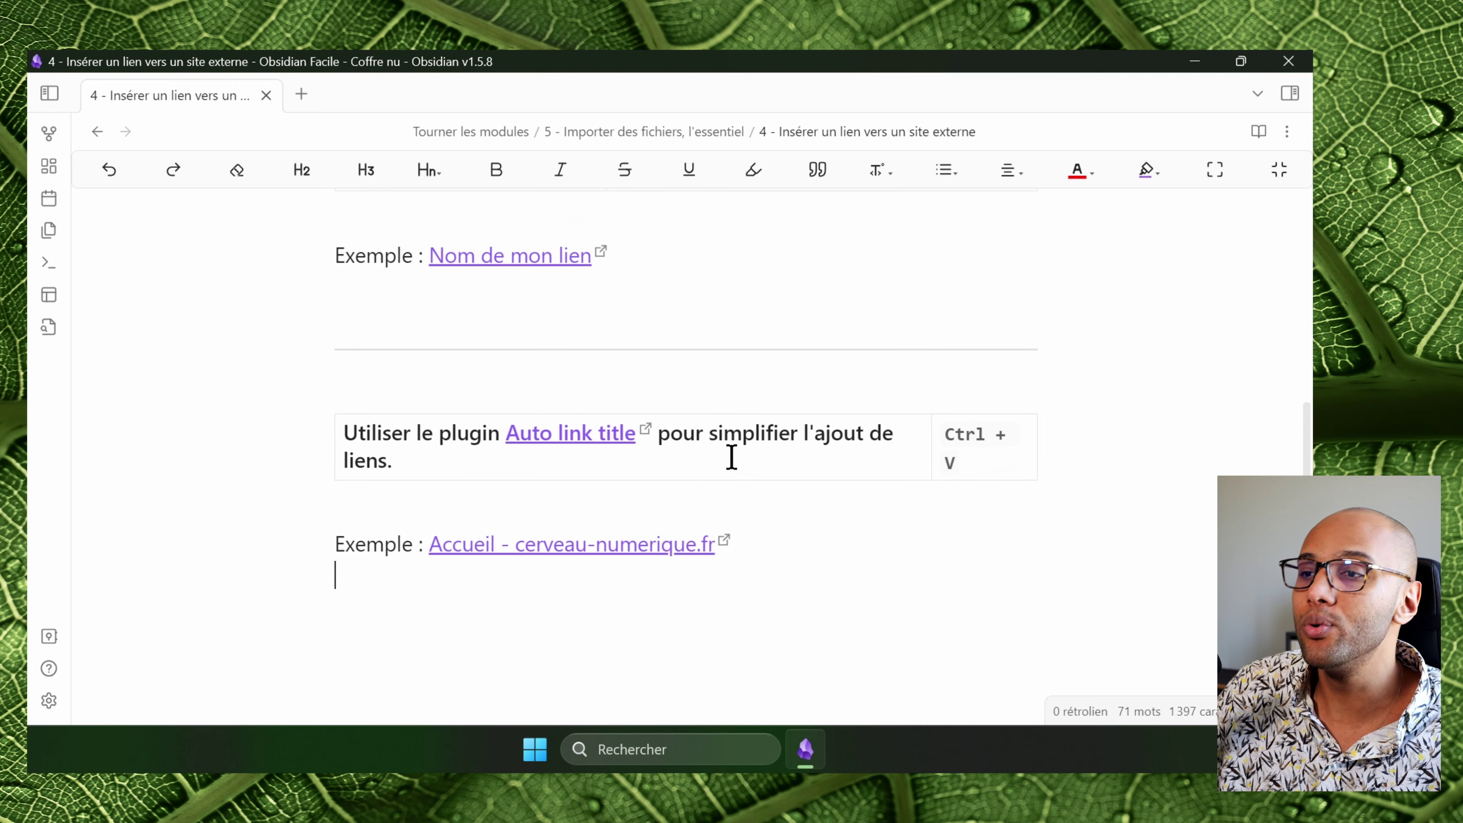
scroll(656, 248, "up", 4)
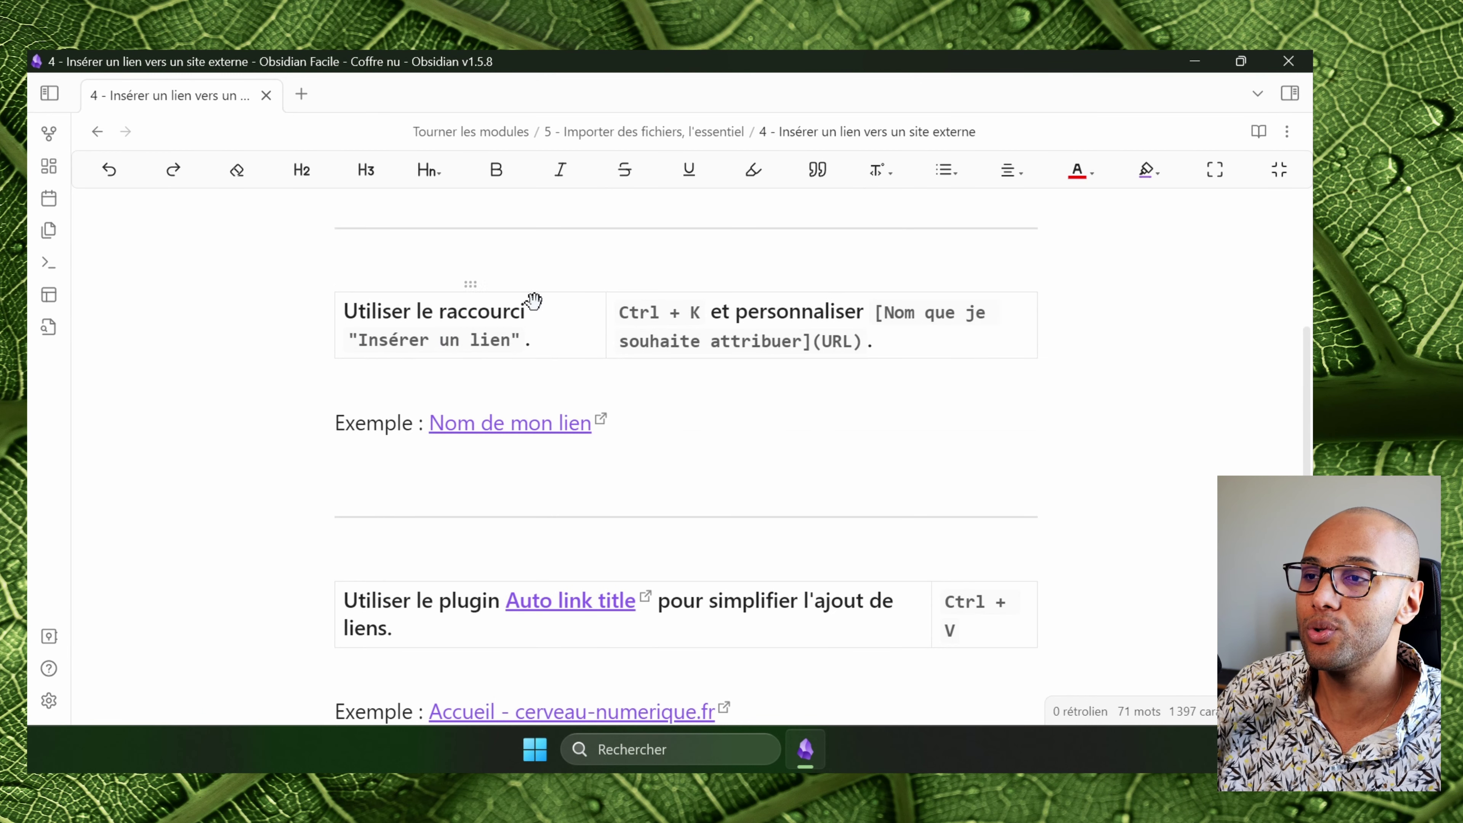
scroll(627, 402, "down", 1)
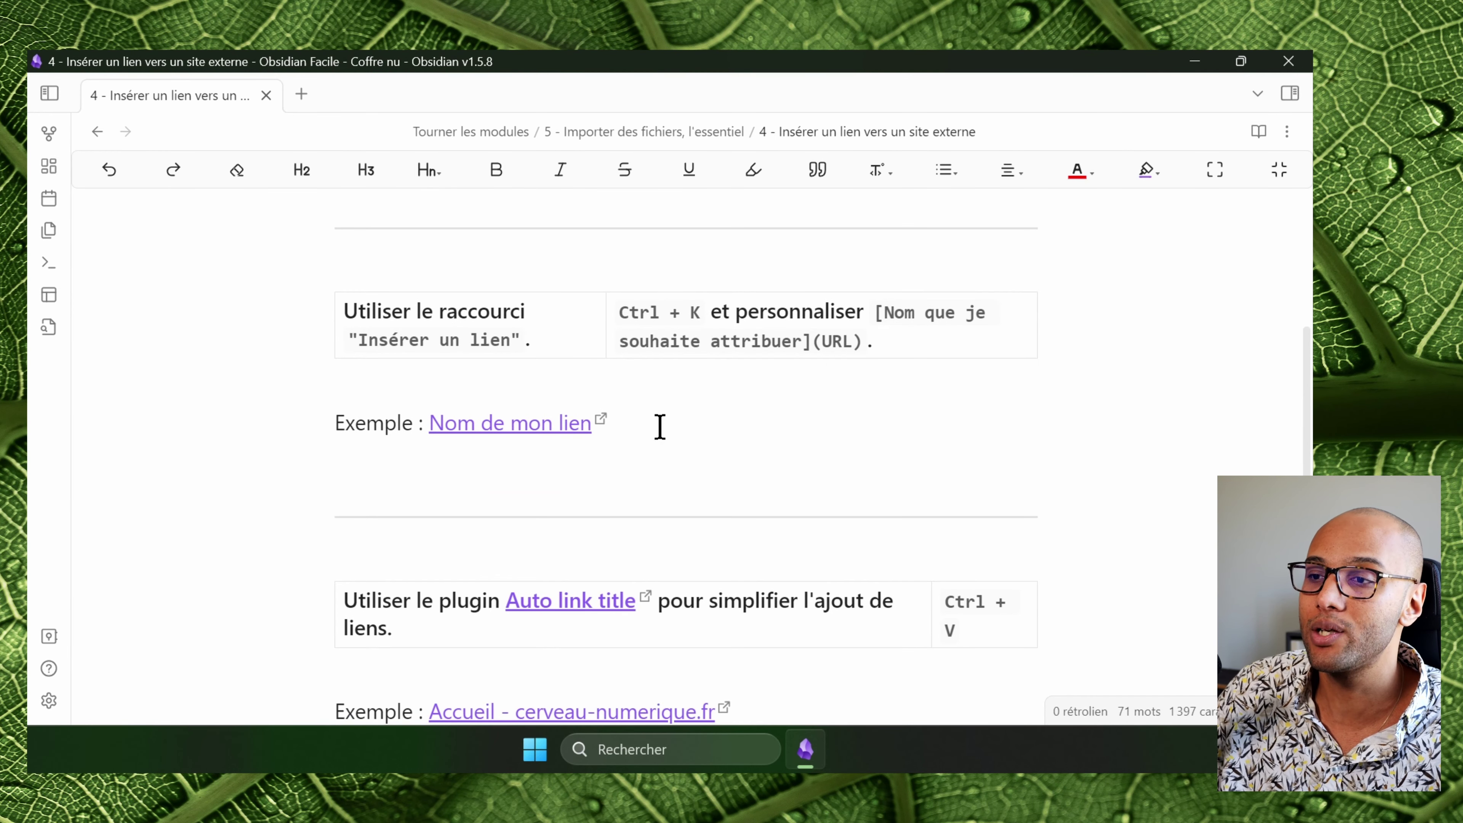
scroll(679, 425, "down", 2)
scroll(705, 427, "down", 2)
left_click(800, 487)
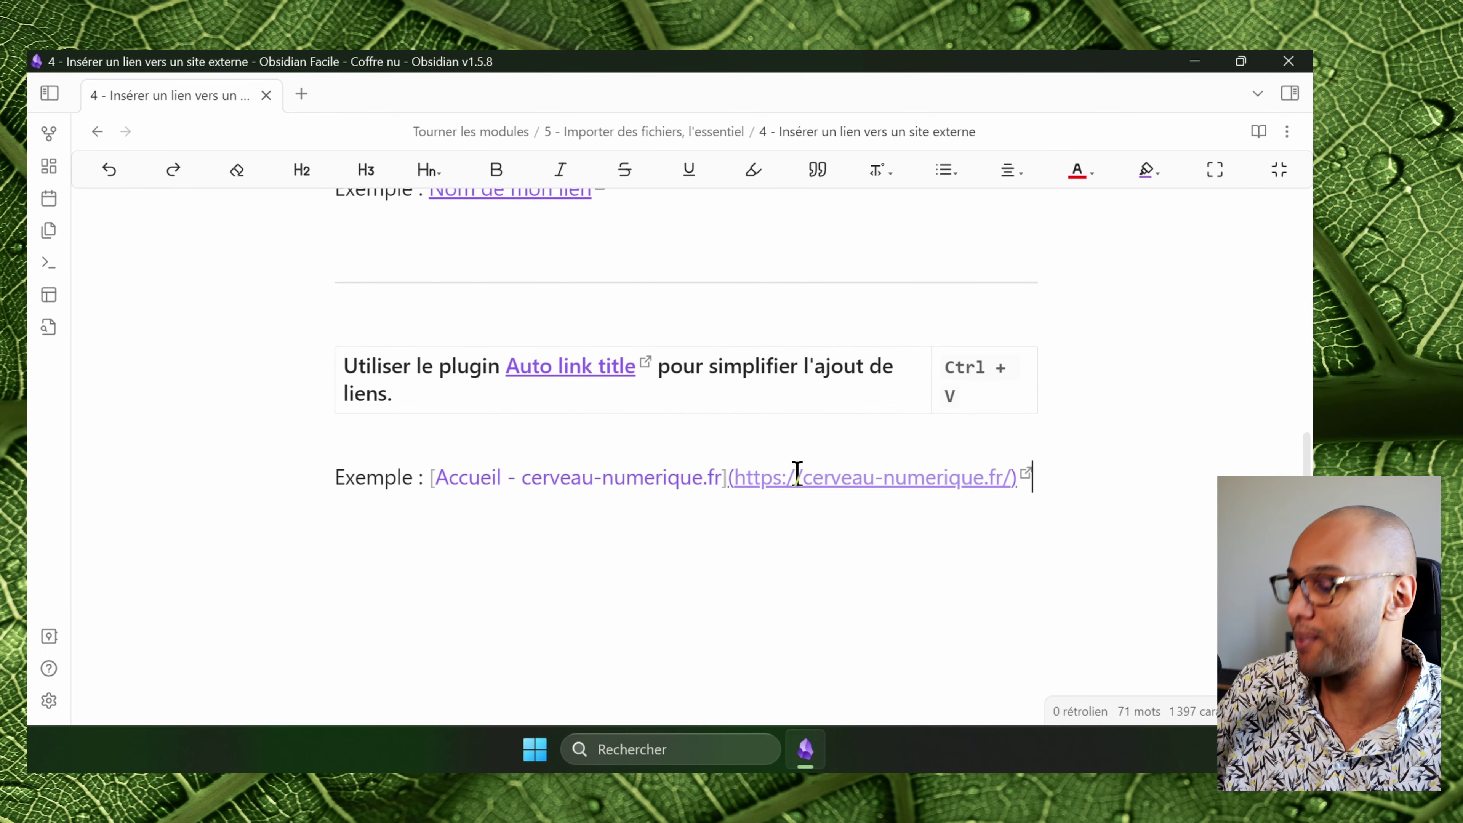
Shorten the third example link's text to "cerveau-numerique.fr" by removing "Accueil - " from its beginning.
key("Left")
key("ctrl+Left")
key("ctrl+Left")
key("ctrl+Left")
key("ctrl+Left")
key("ctrl+Left")
key("ctrl+Left")
key("ctrl+Left")
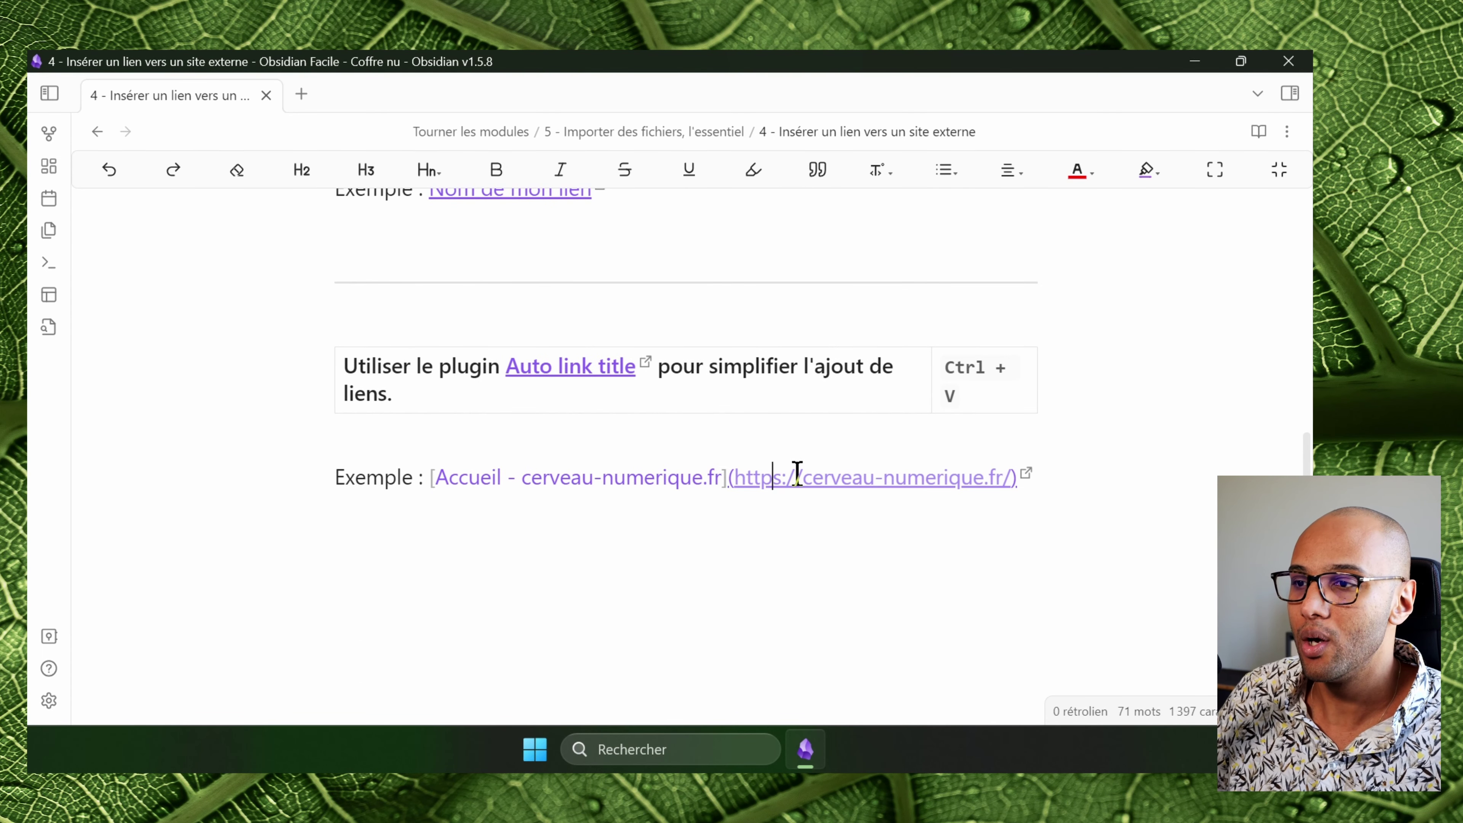
key("Right")
key("Right")
key("Right")
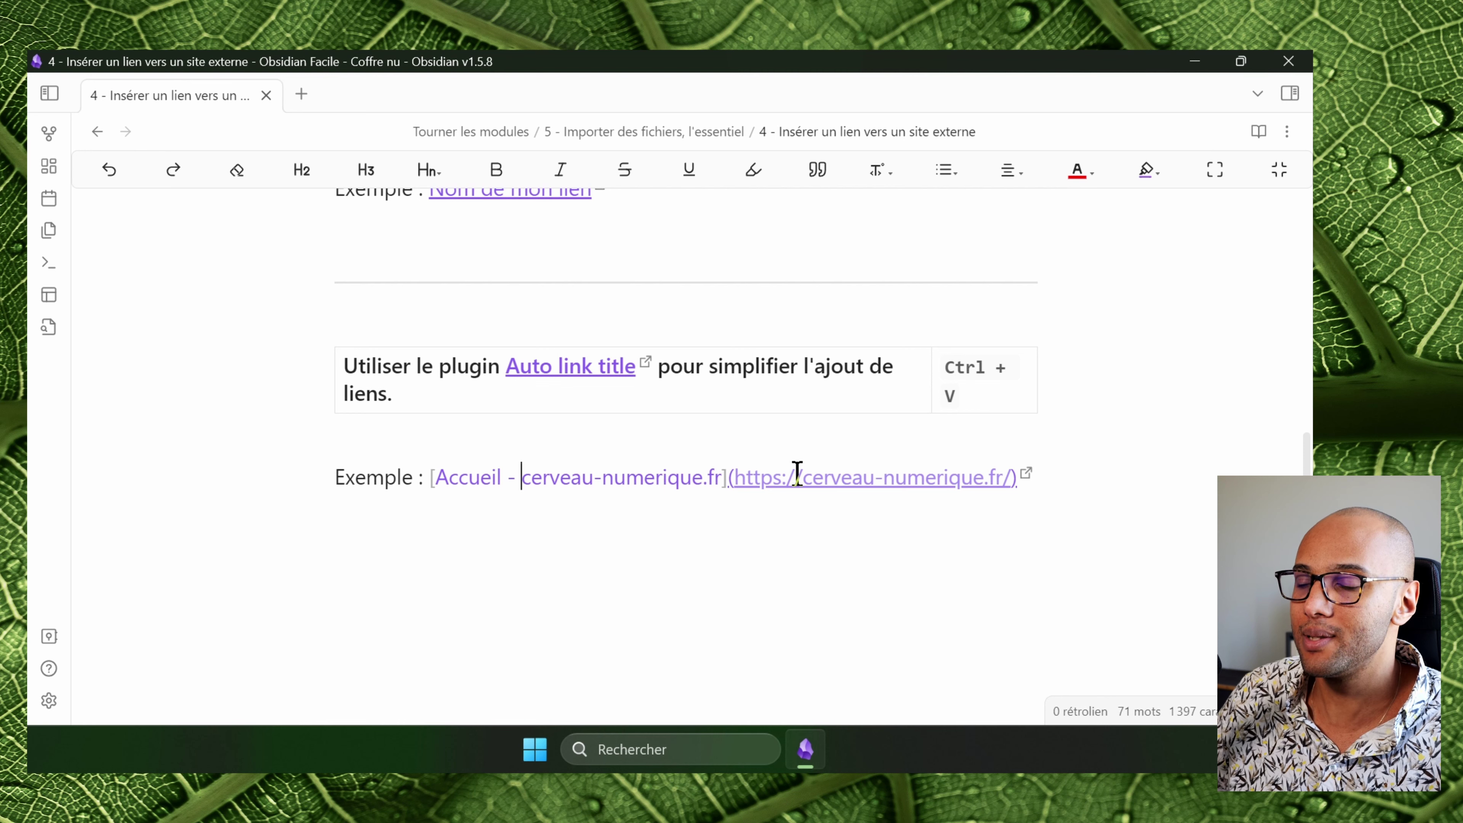
key("ctrl+shift+Left")
key("ctrl+shift+Left")
key("BackSpace")
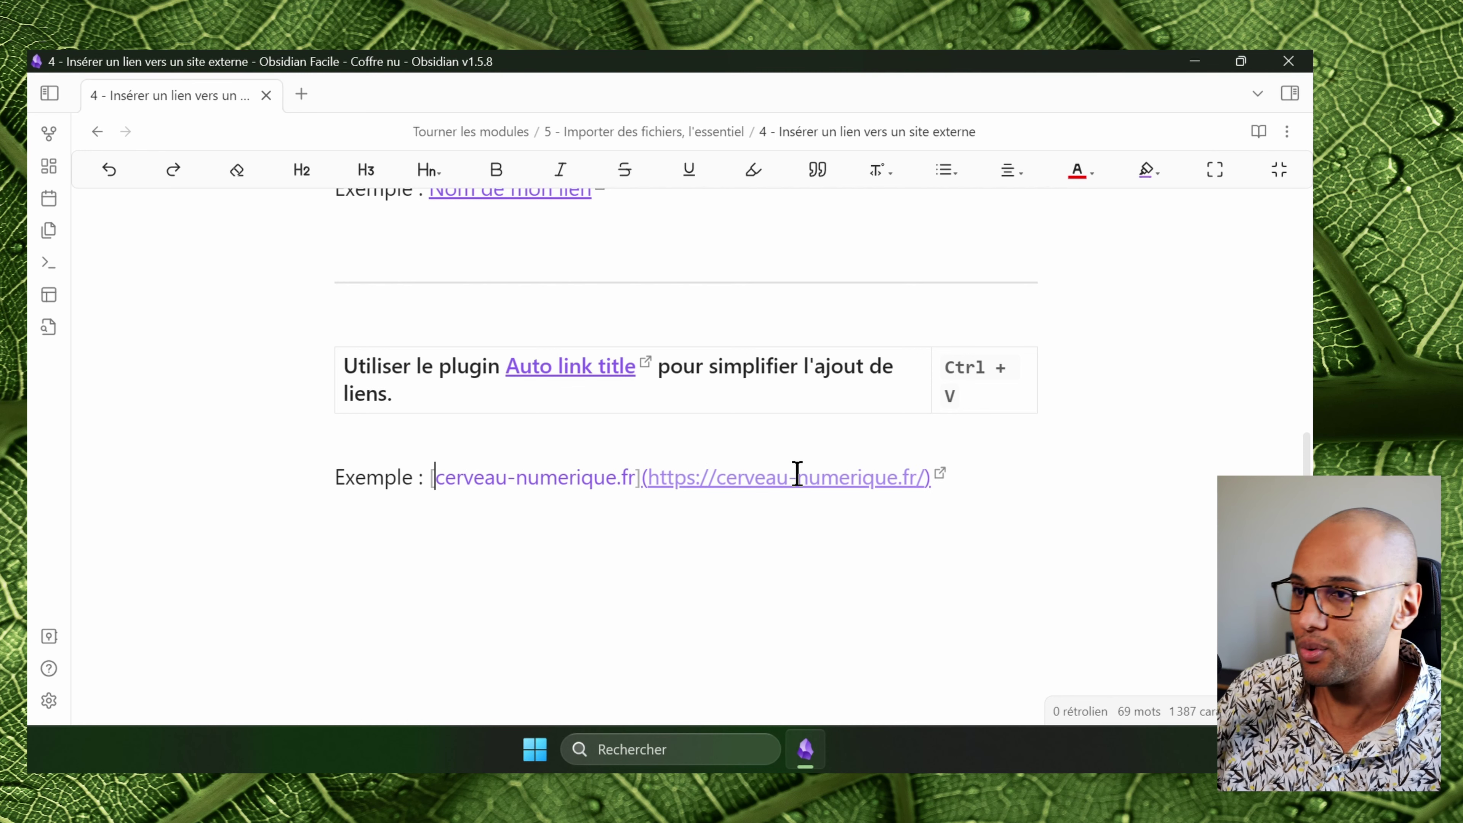
left_click(798, 559)
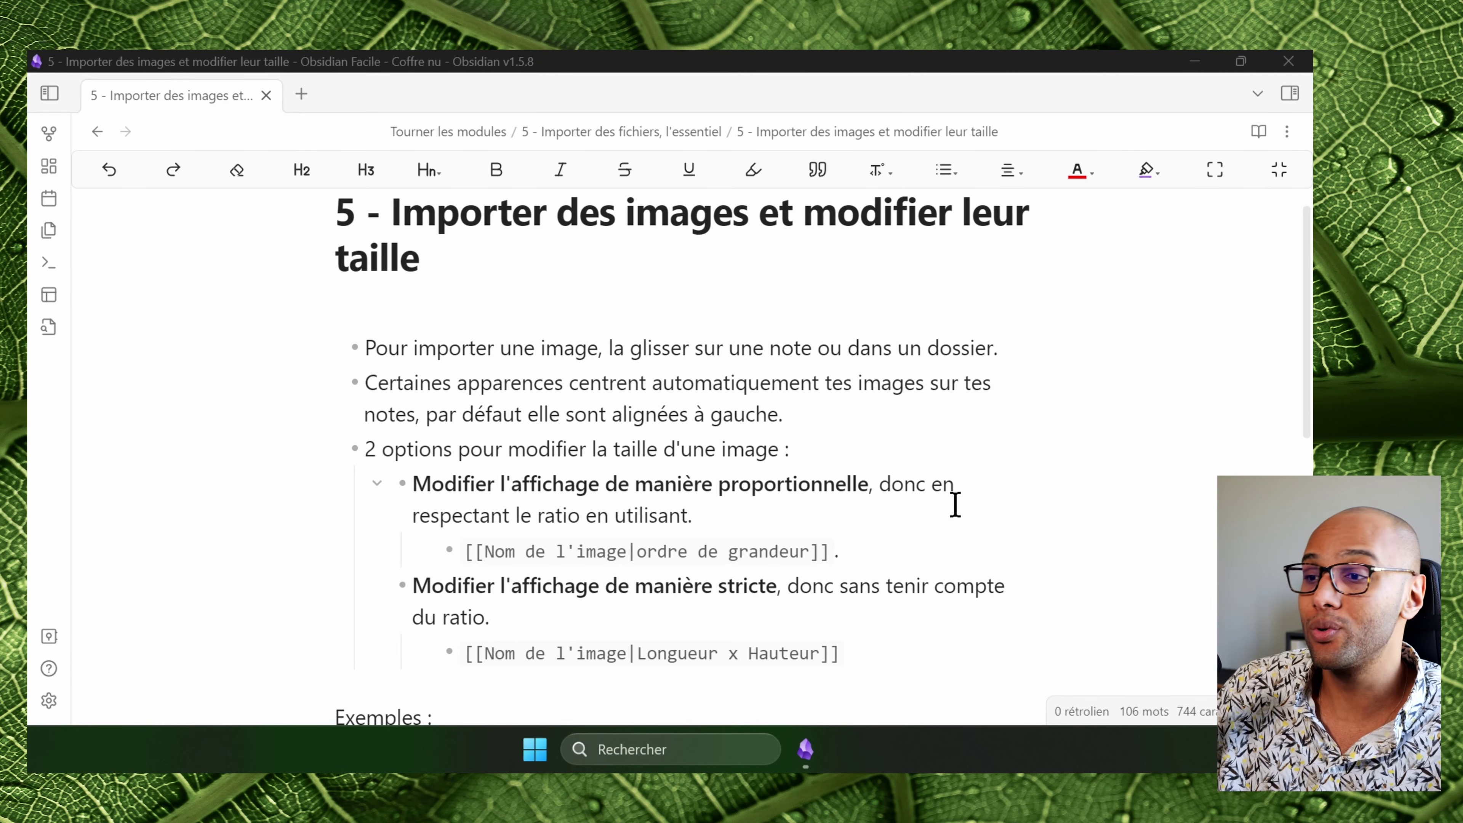
Add a blank line below "Exemples :" and import the image "logo cerveau numérique 2024 avec ombre fond transparent.png" there.
scroll(955, 505, "down", 2)
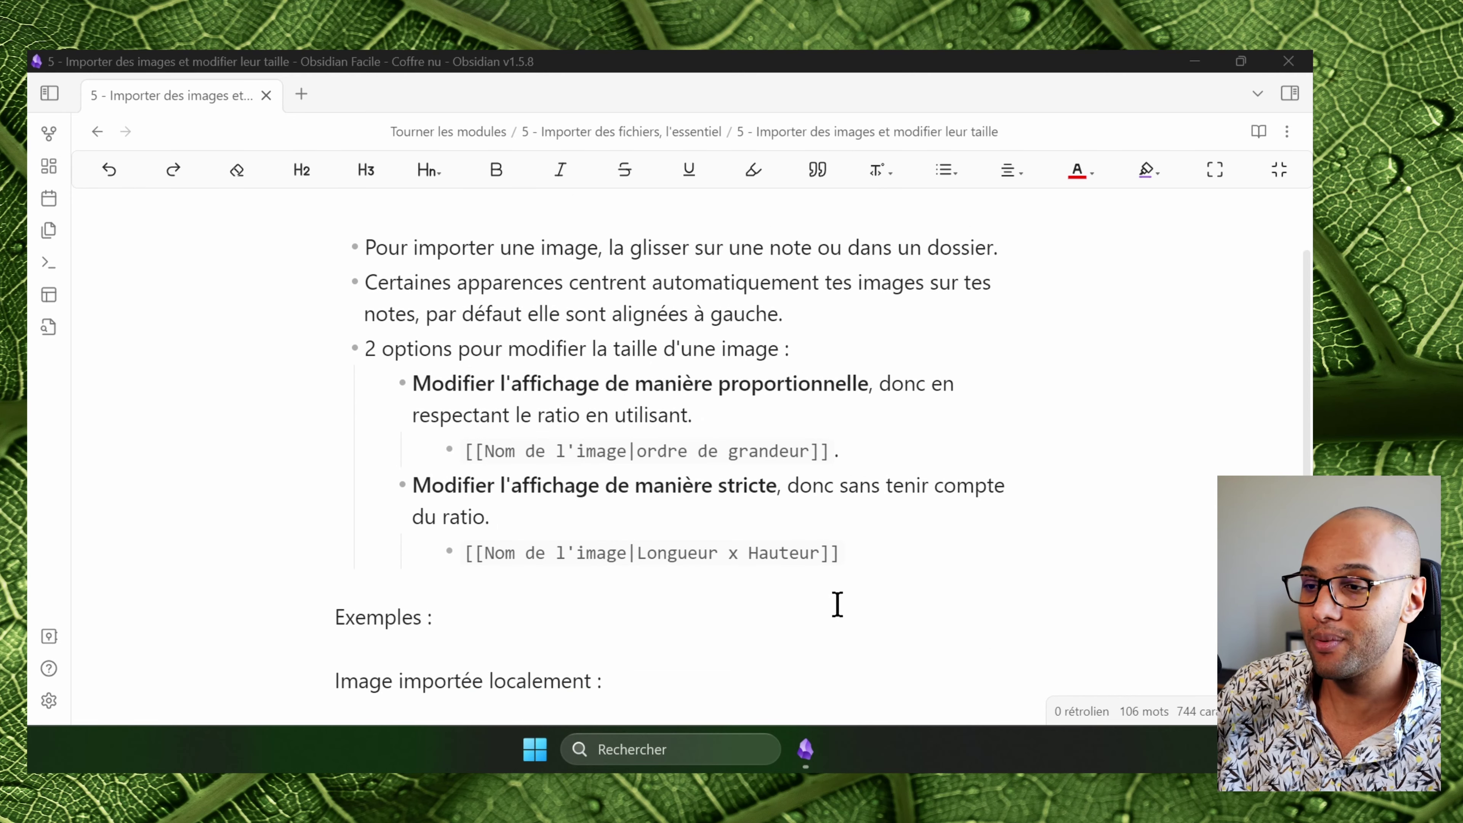
left_click(774, 643)
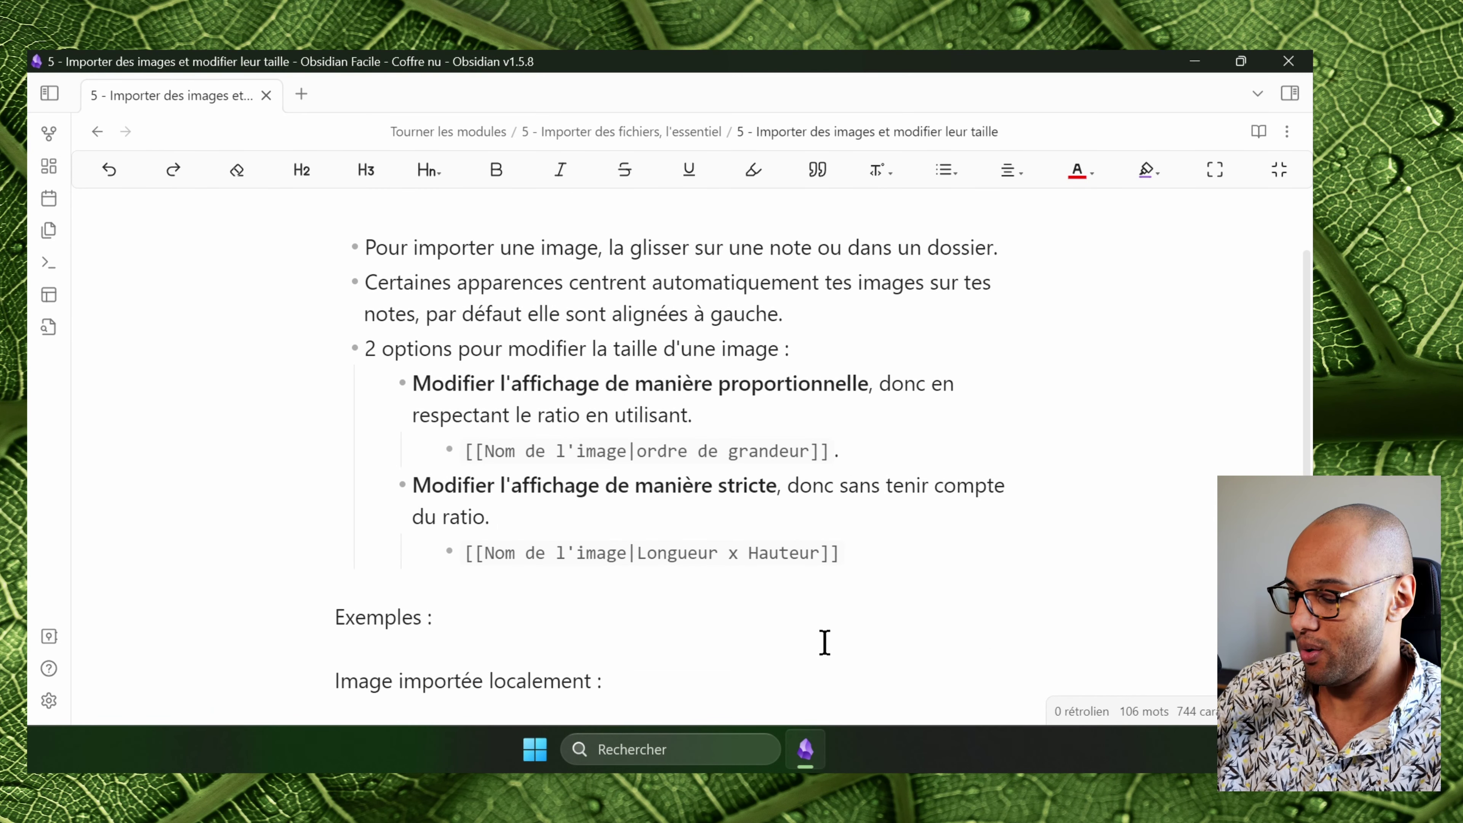
key("Return")
key("Up")
key("Up")
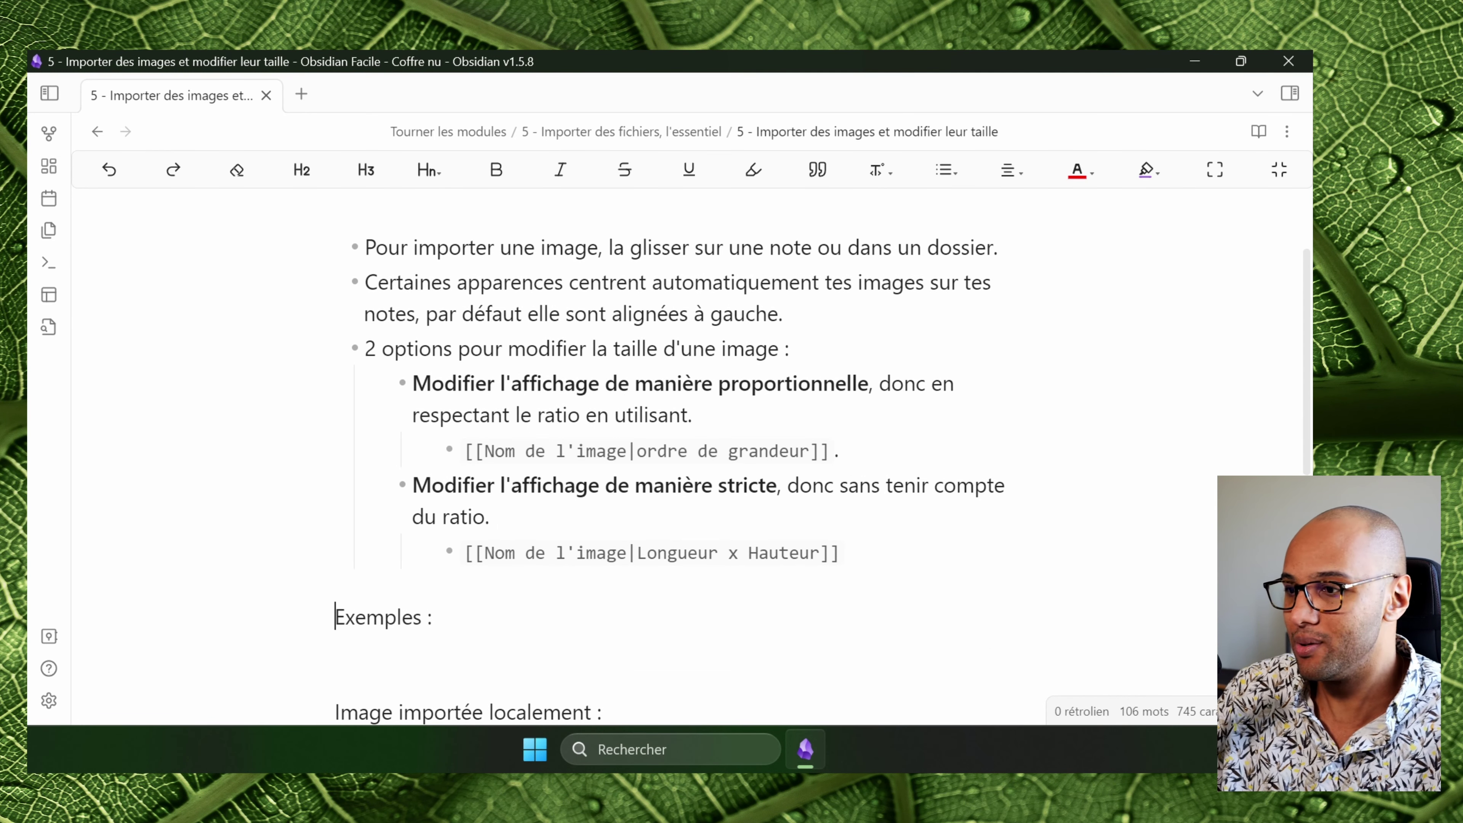
key("Down")
key("Down")
key("Down")
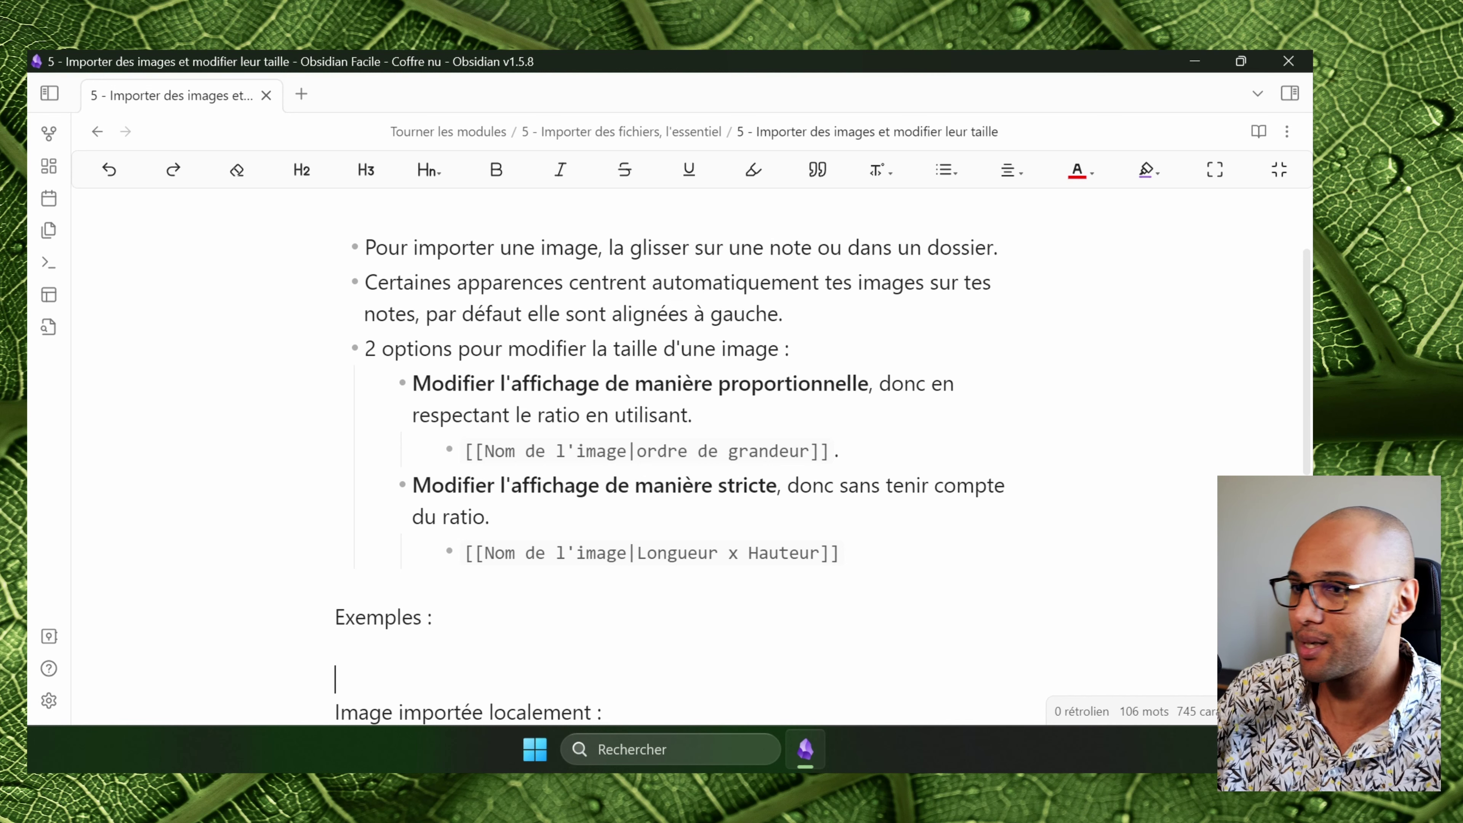
left_click_drag(516, 689, 484, 681)
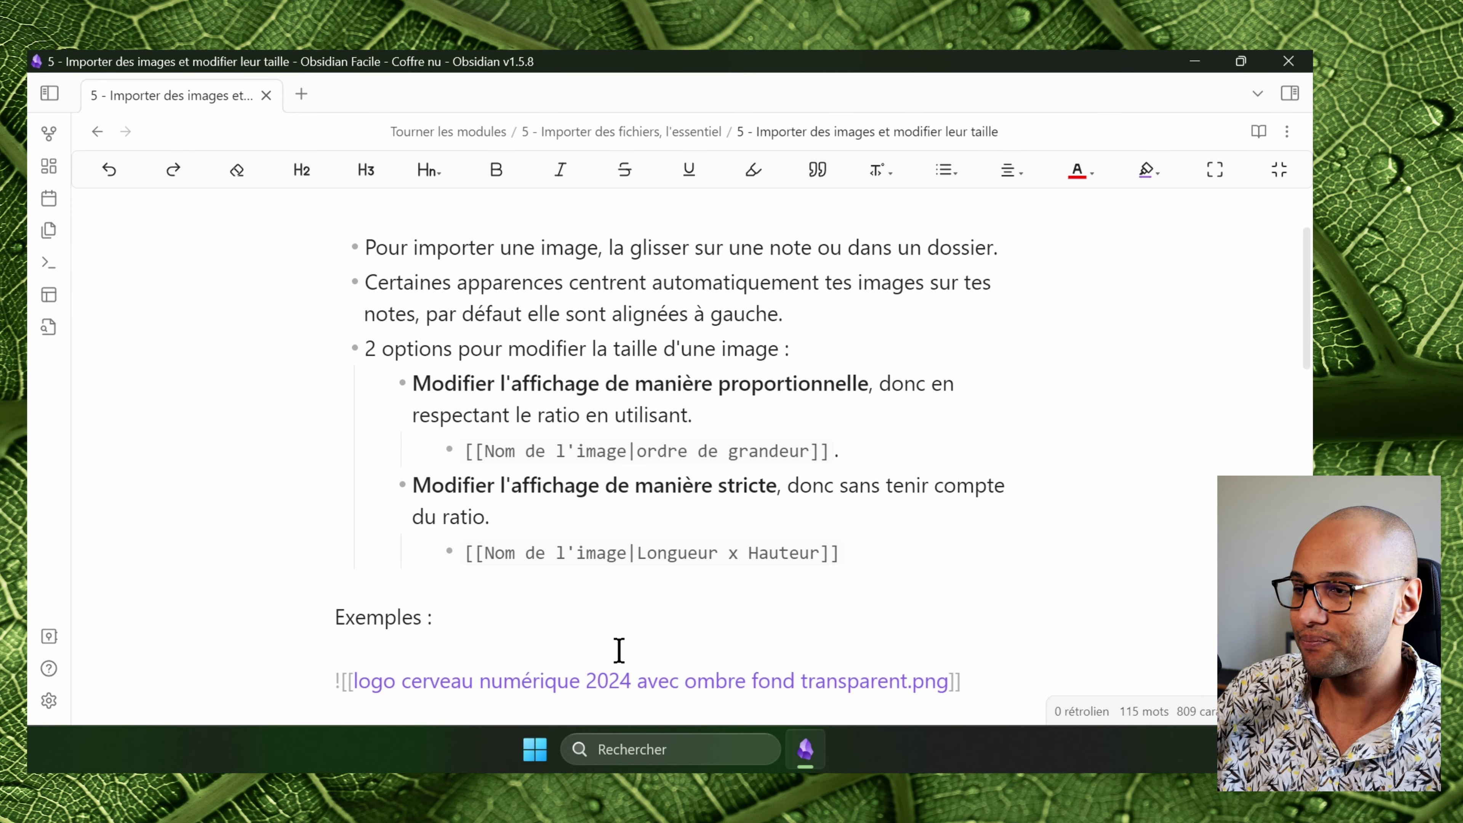
scroll(617, 650, "down", 2)
scroll(843, 630, "down", 3)
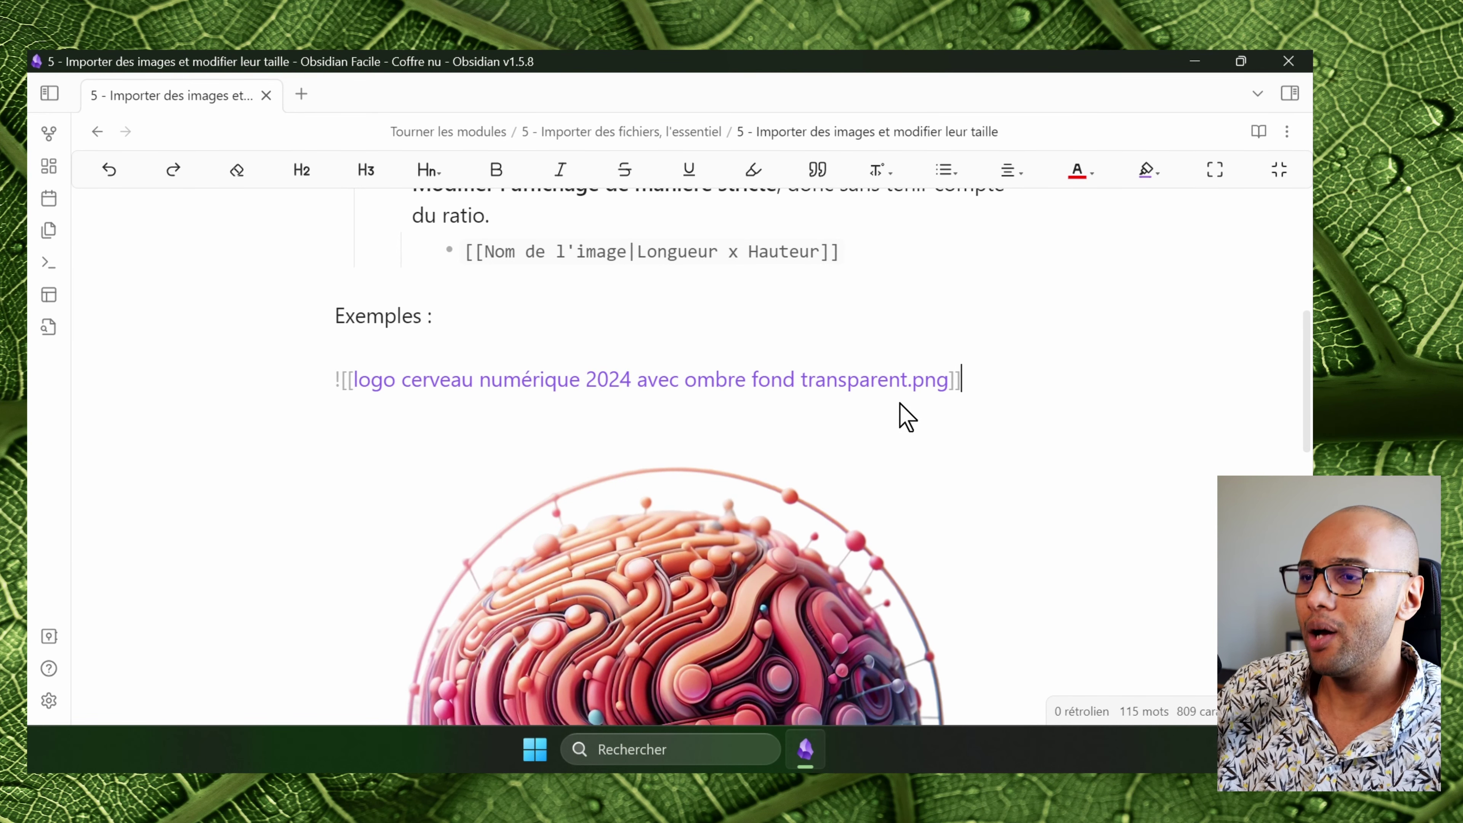
Set the logo image's proportional display size to 100 by adding "|100" after the file name in its embed.
scroll(898, 418, "up", 1)
scroll(898, 425, "up", 1)
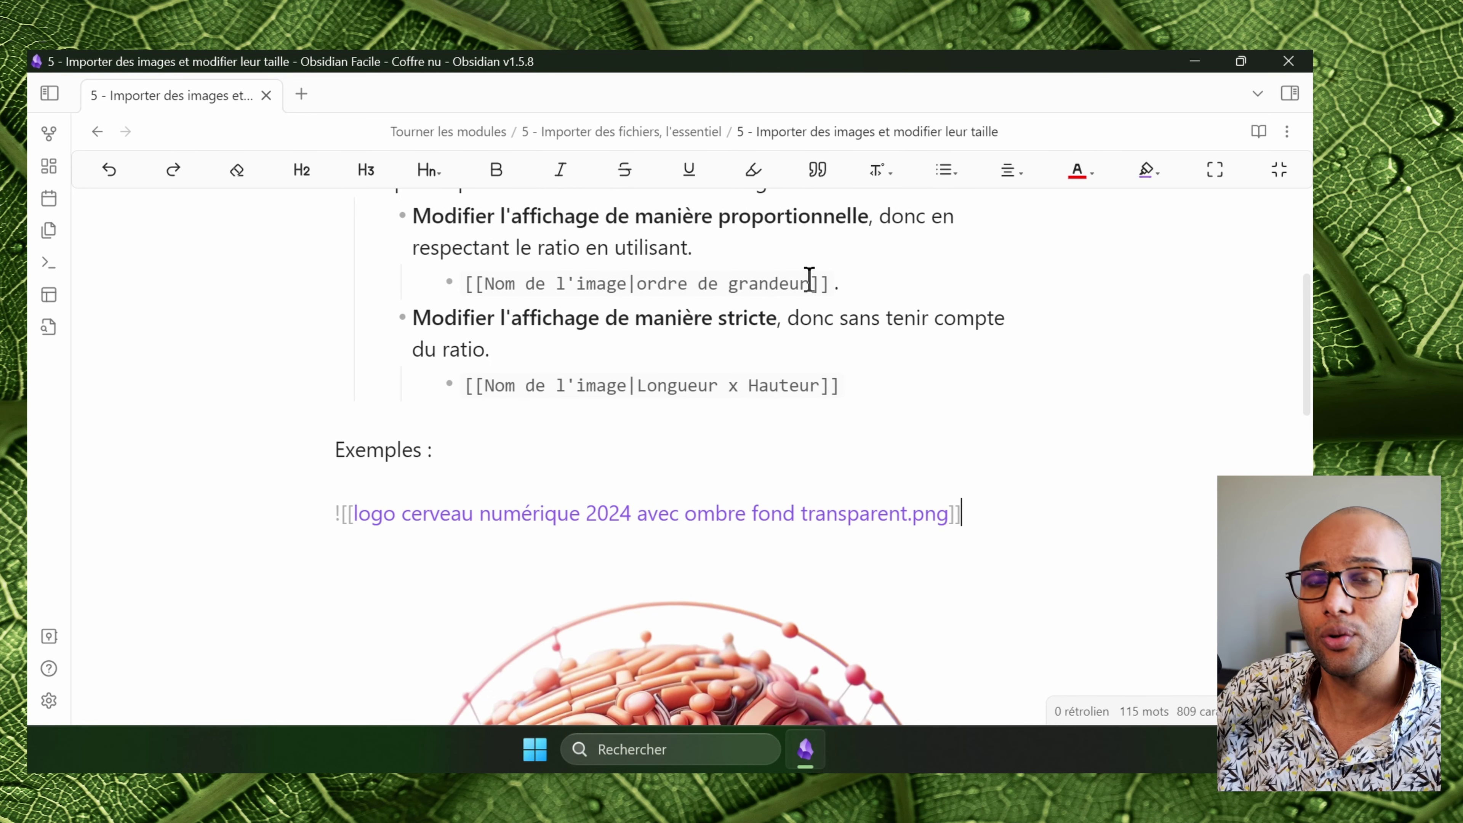
left_click(637, 282)
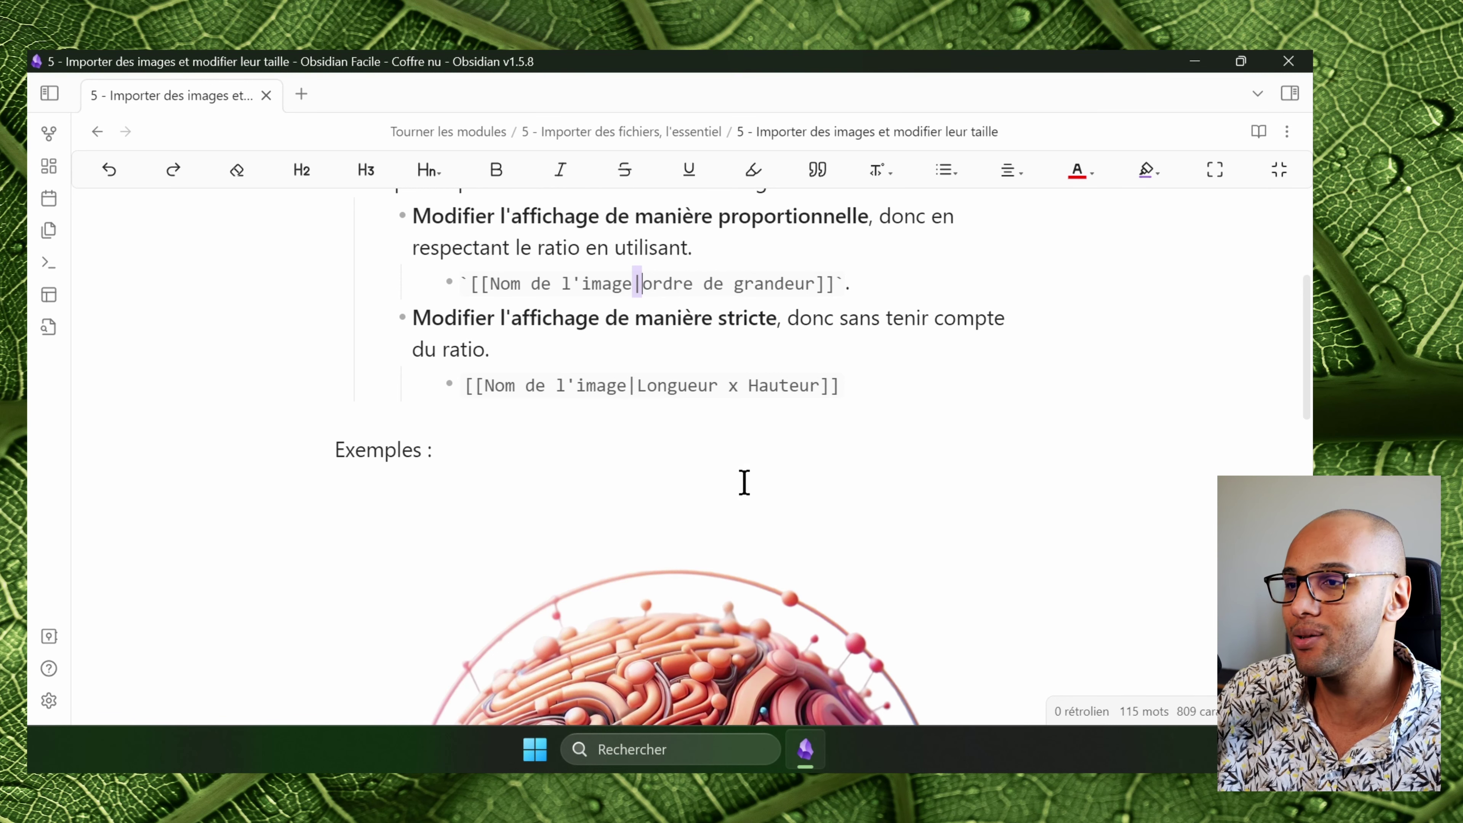
left_click(829, 530)
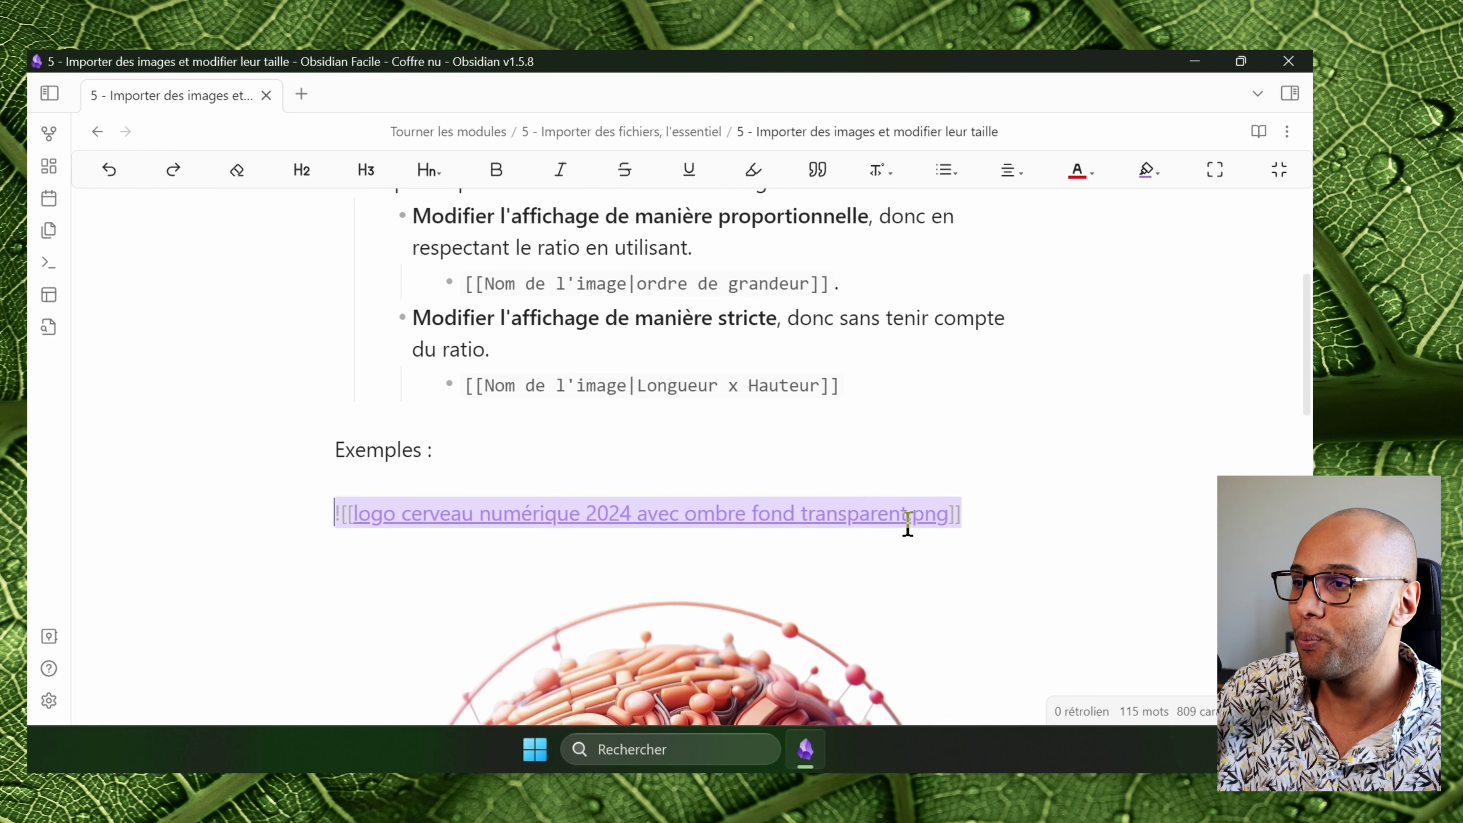
left_click(947, 513)
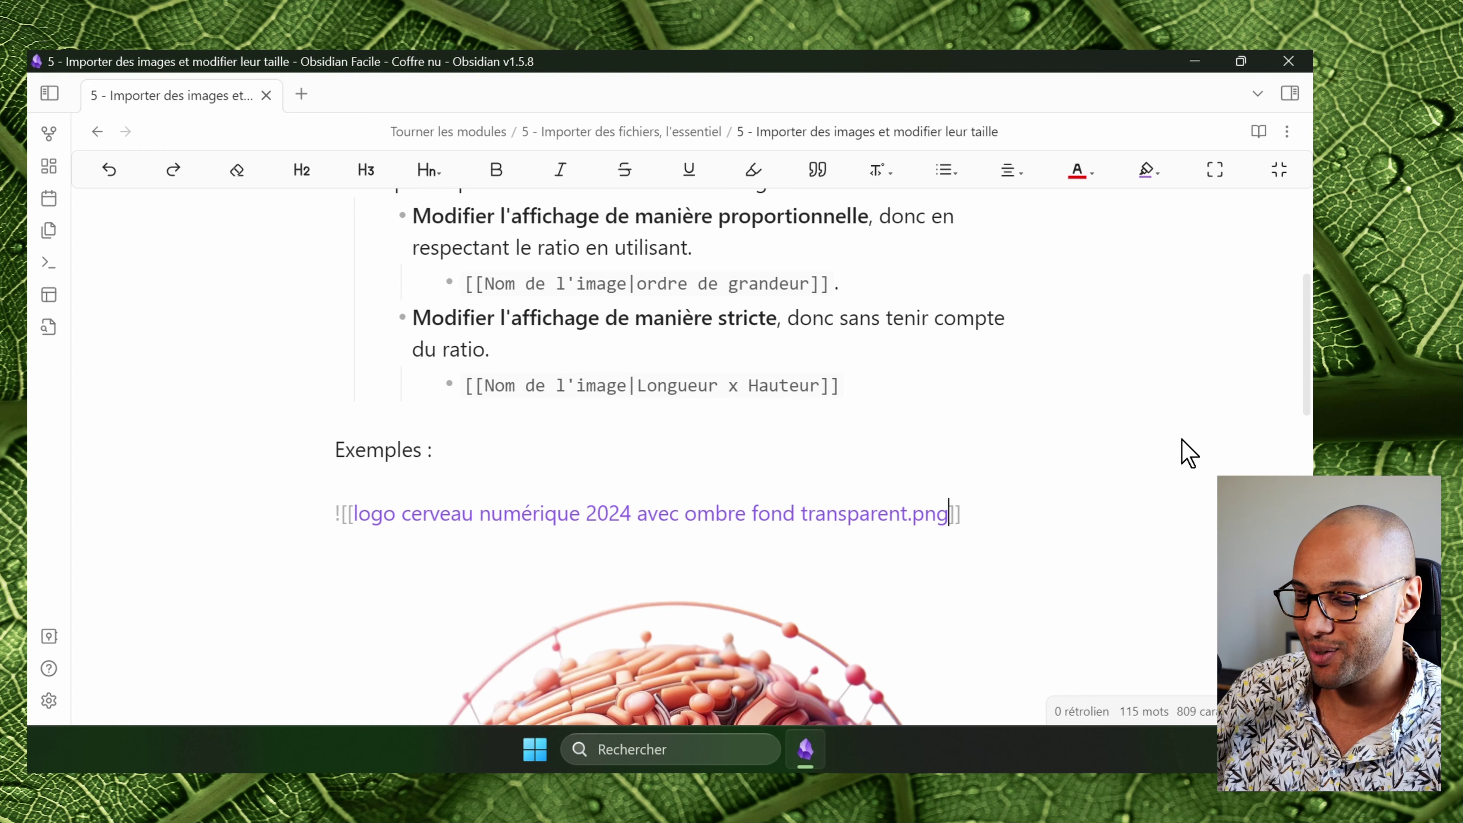
type("|")
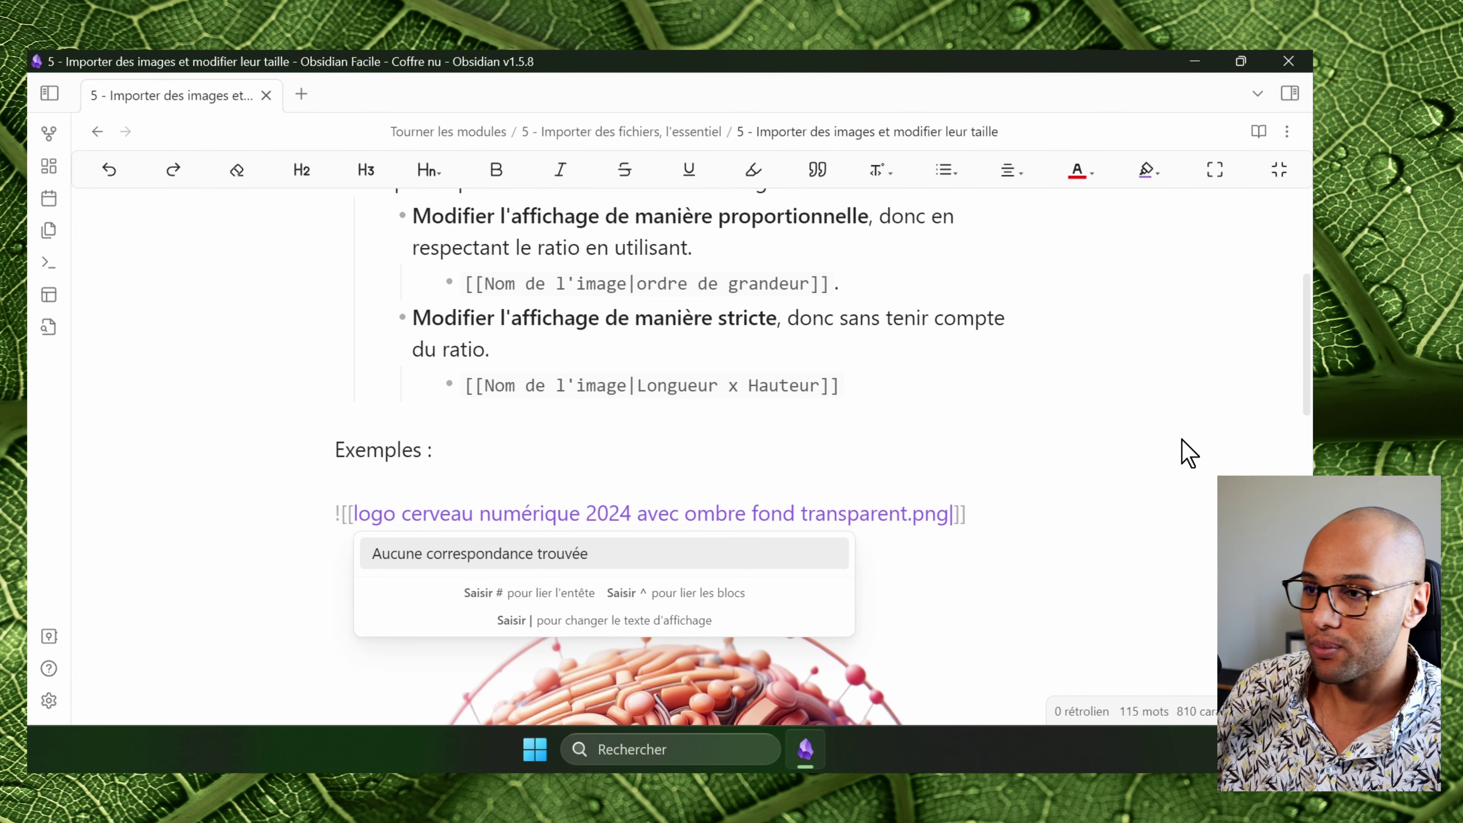
type("100")
key("Escape")
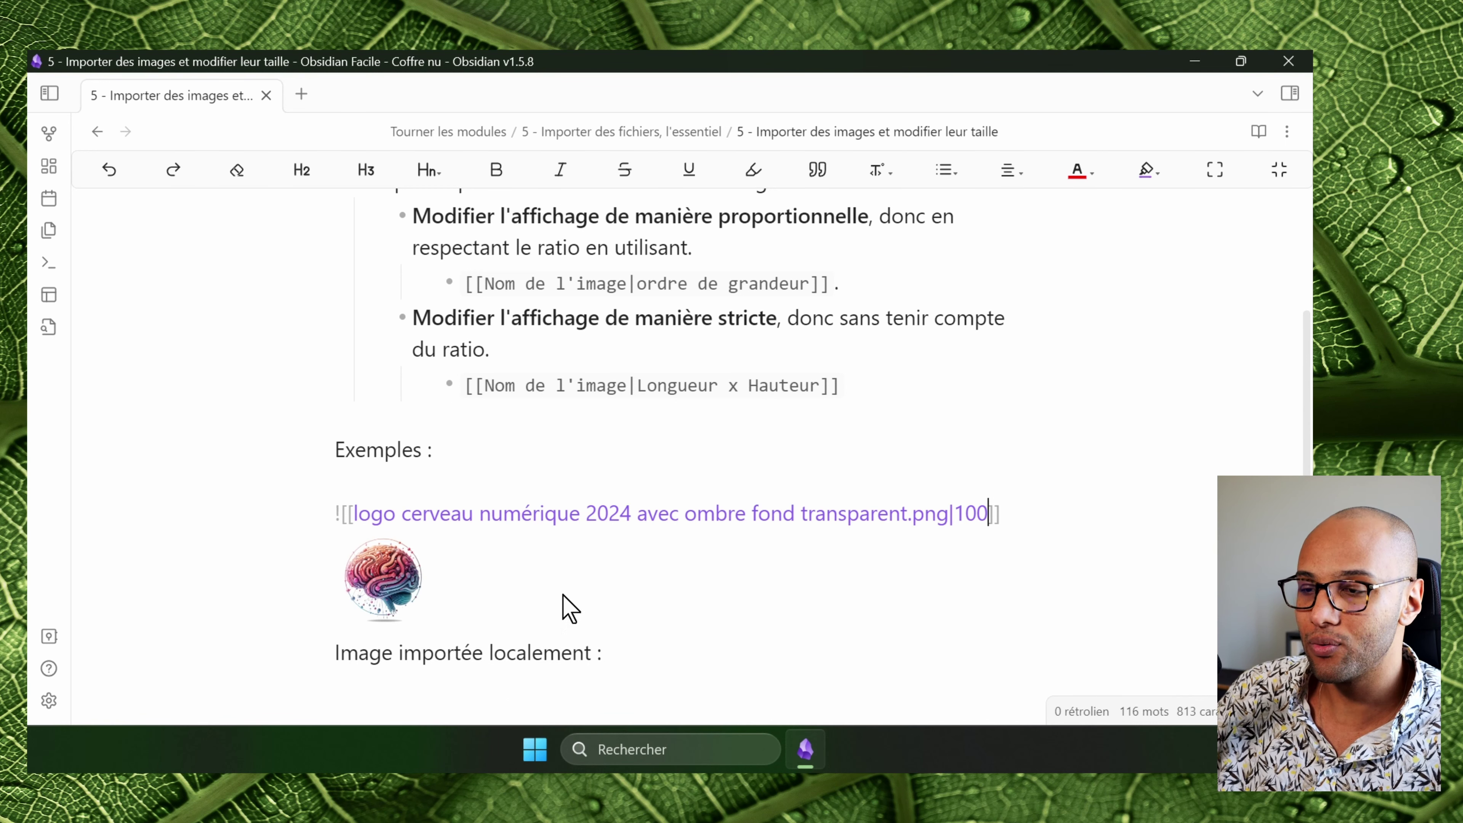
Change the logo image's proportional display size to 200 in its embed.
left_click(967, 513)
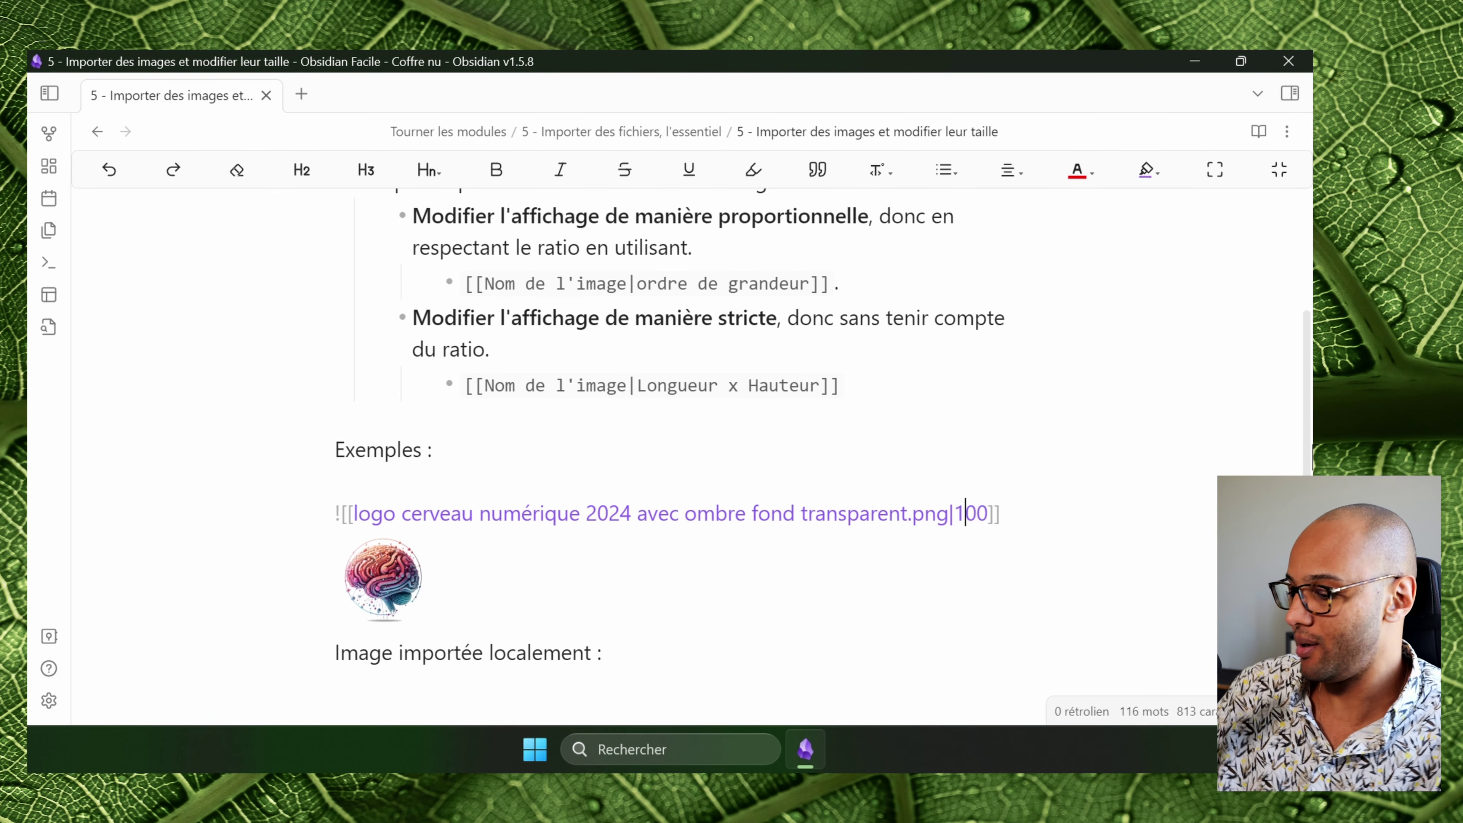
key("BackSpace")
type("2")
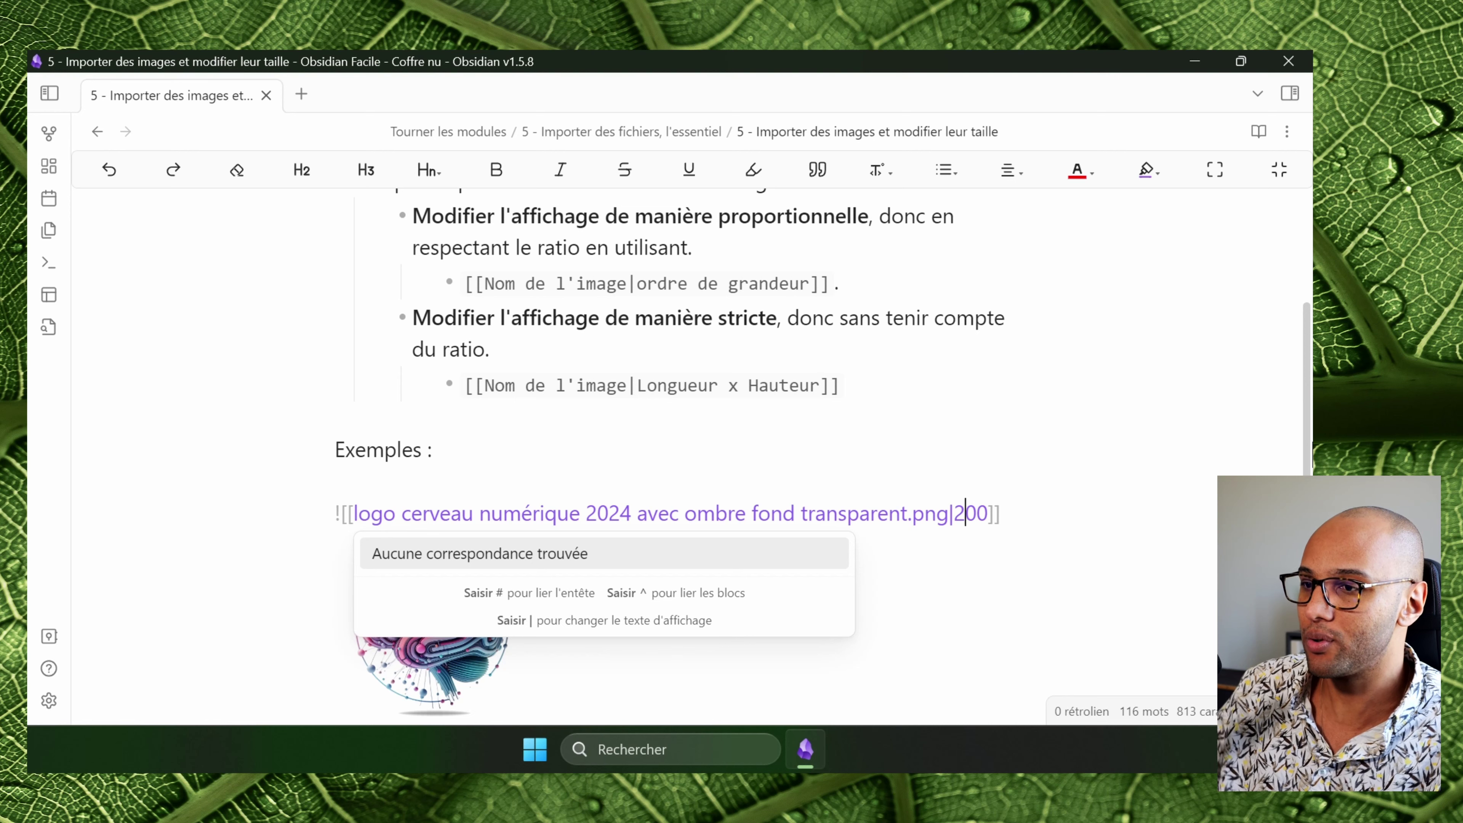
key("Escape")
scroll(993, 336, "down", 2)
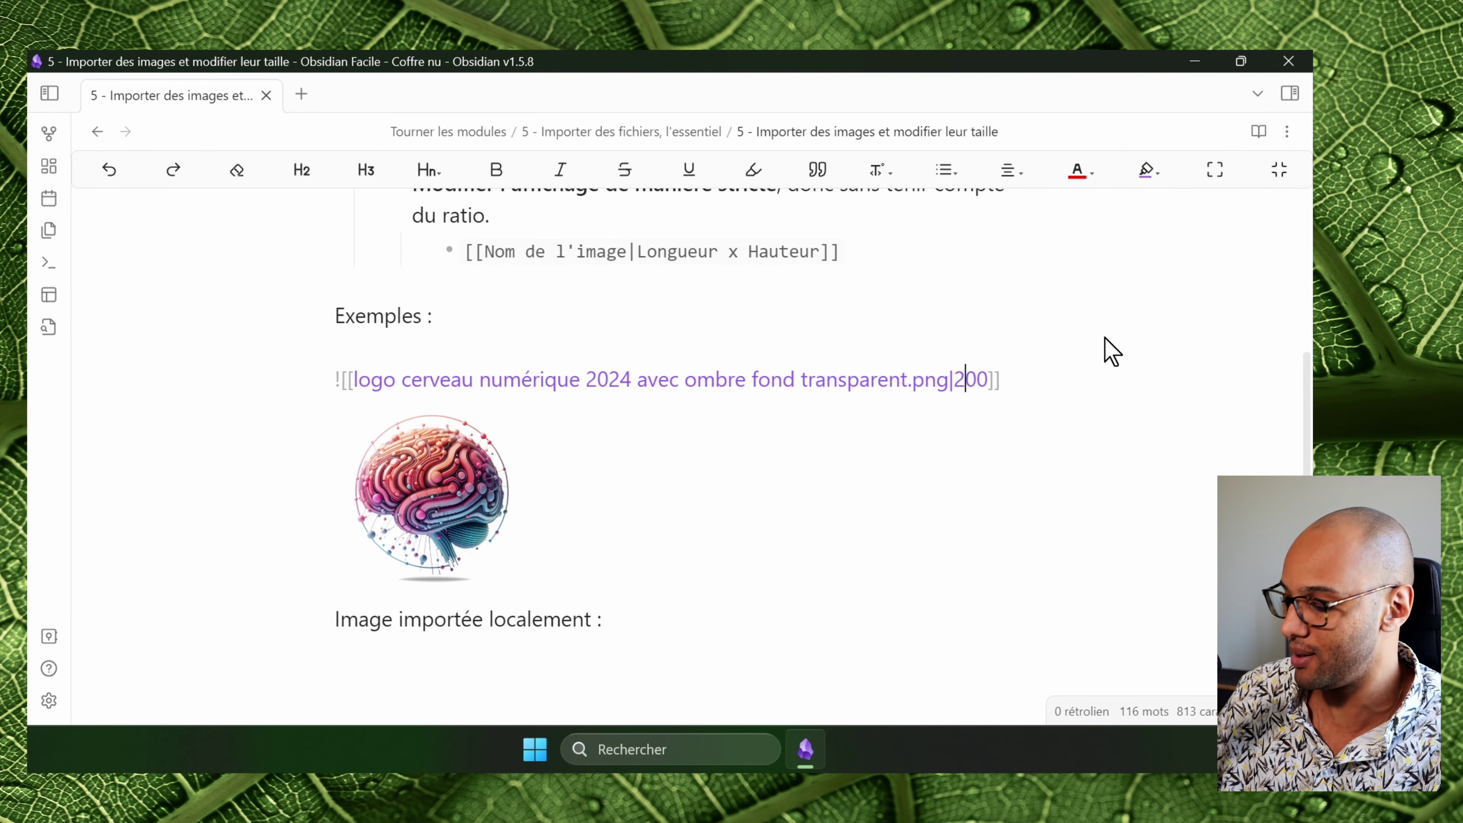
Enlarge the logo image by setting its proportional display size to 400.
key("BackSpace")
type("4")
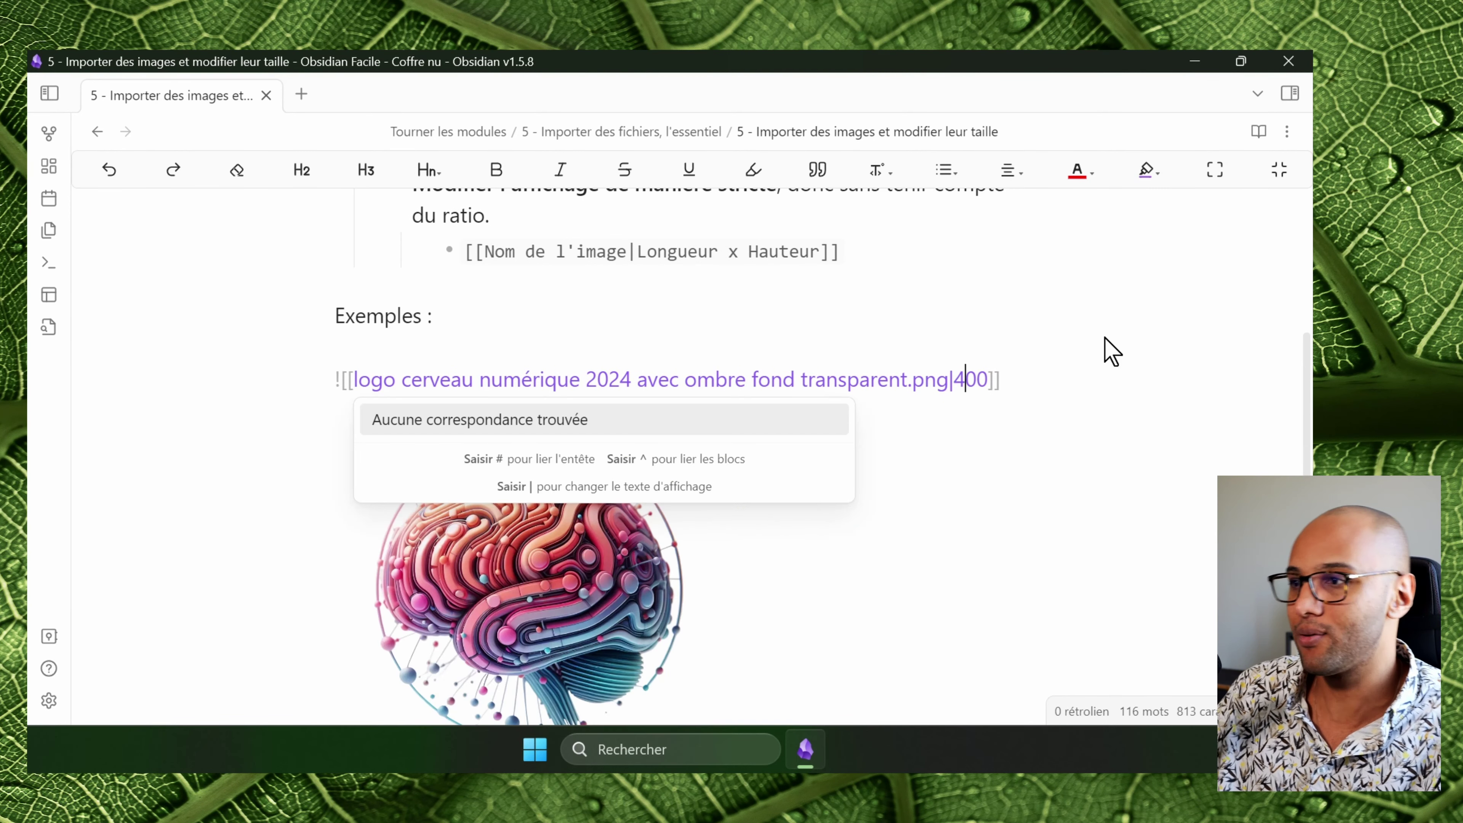
key("Escape")
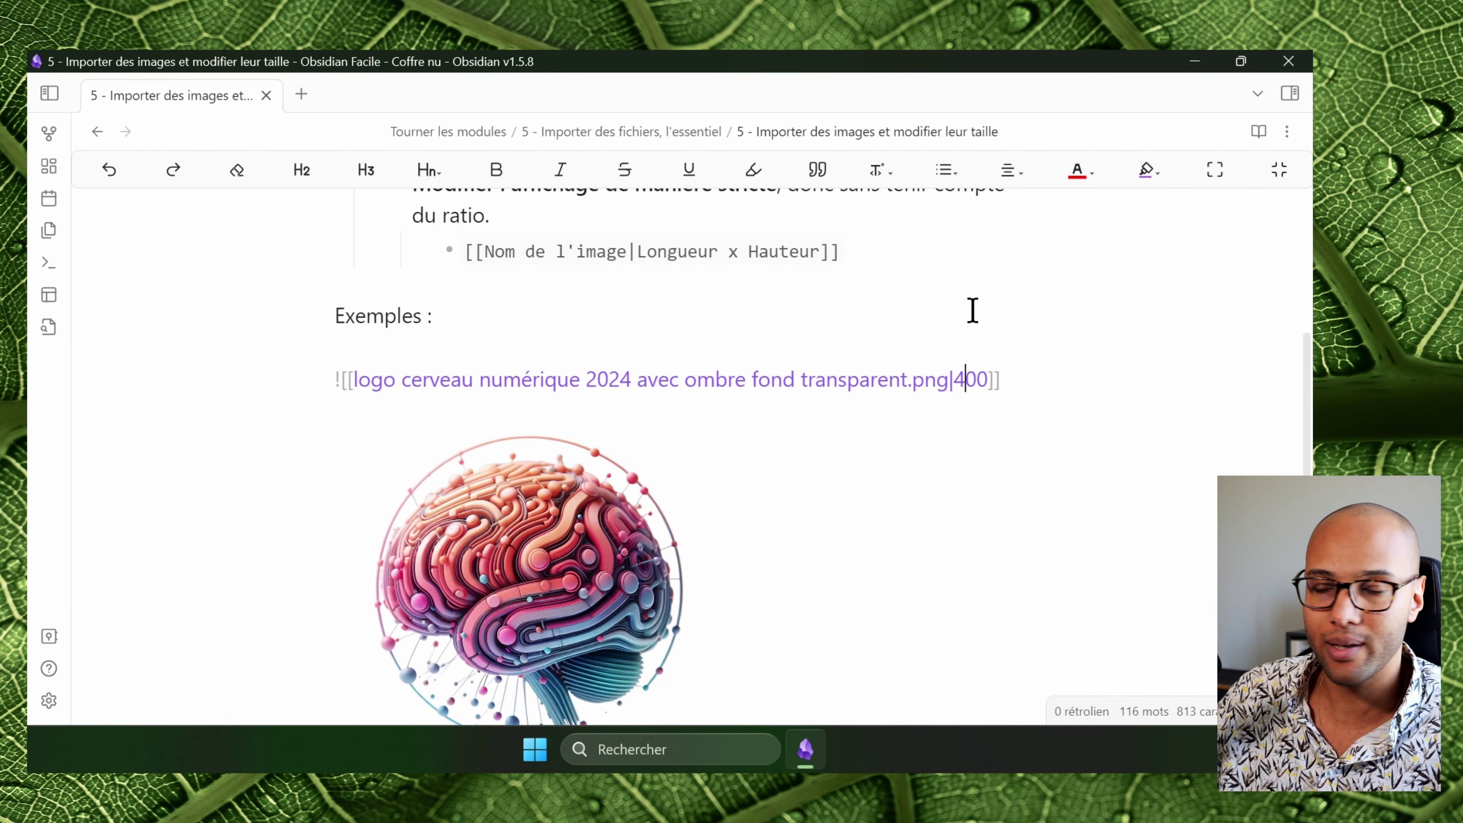
scroll(1058, 509, "down", 2)
left_click(916, 266)
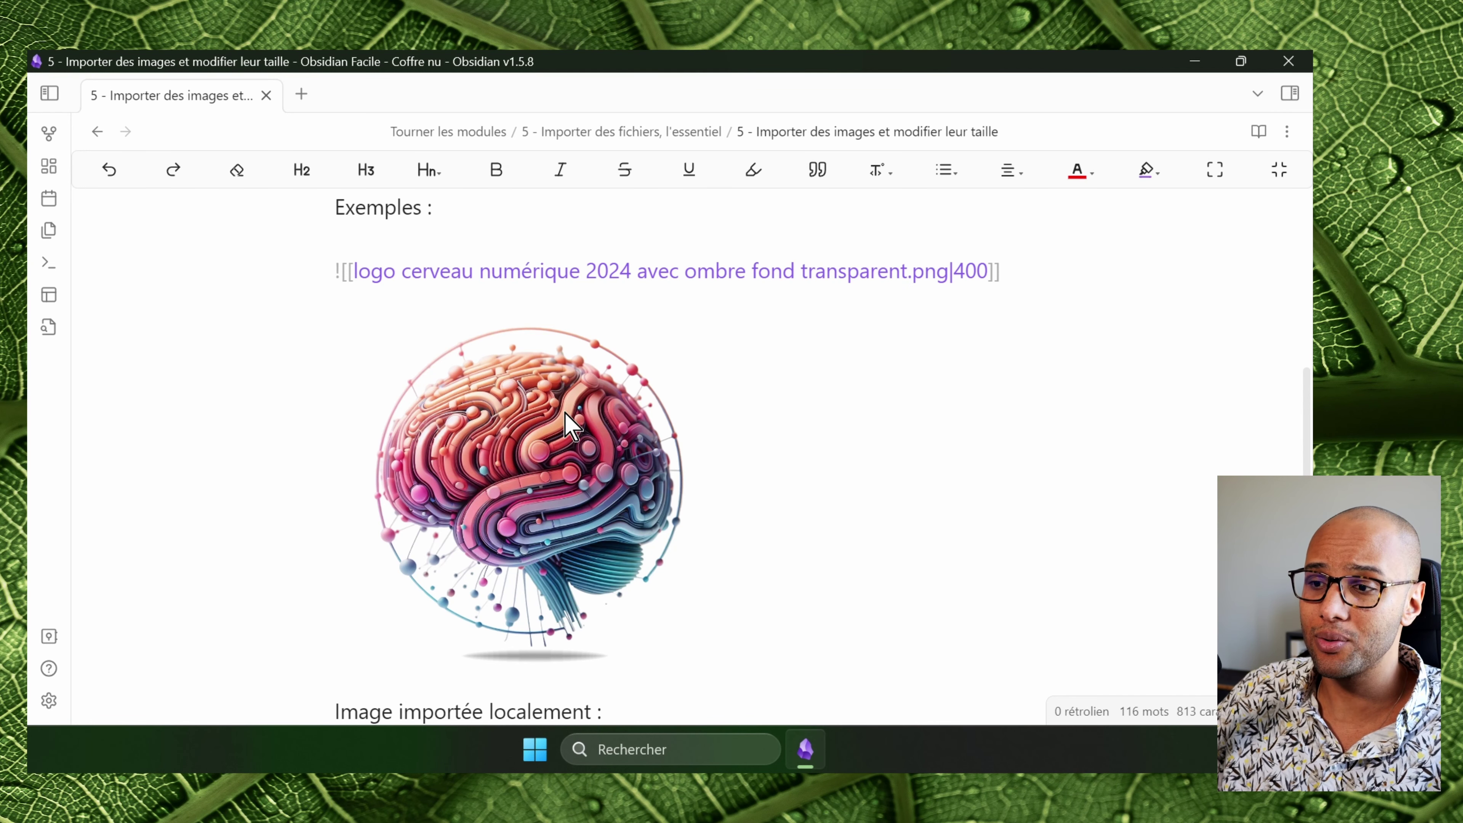
Give the logo image a strict display height of 200 by appending "x200" to the size in its embed.
scroll(536, 398, "down", 1)
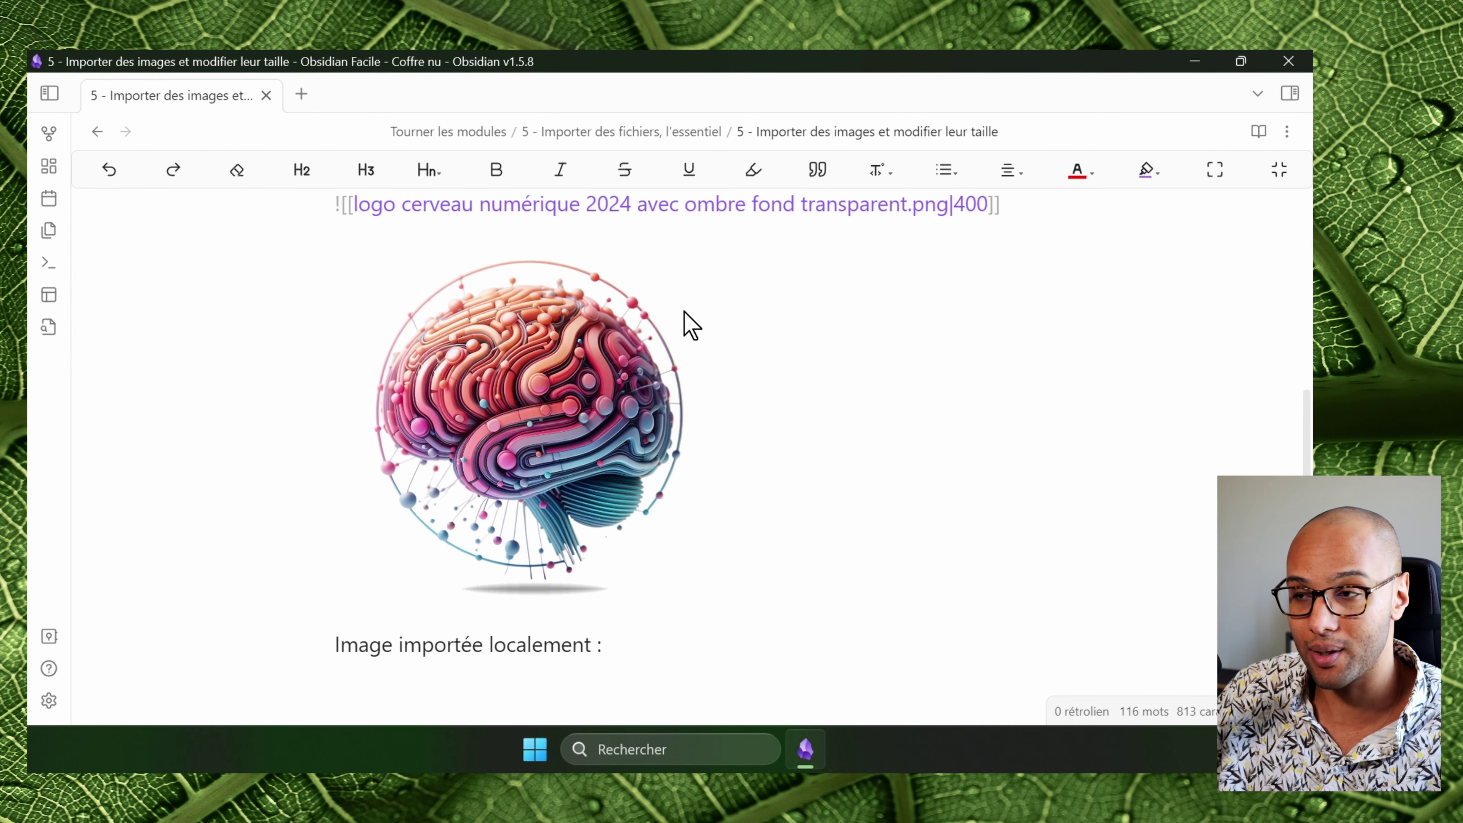
scroll(962, 297, "up", 2)
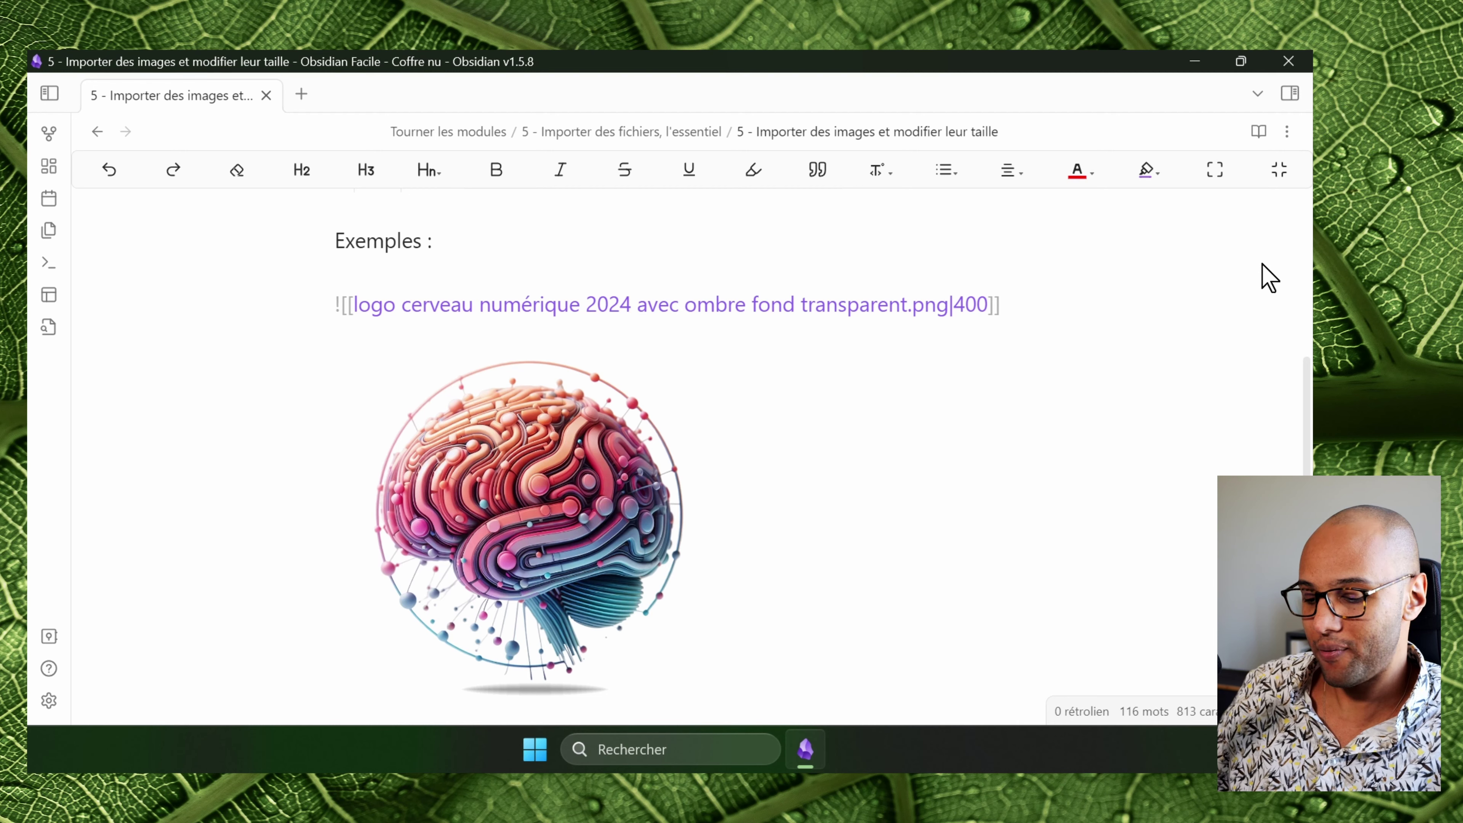
type("x200")
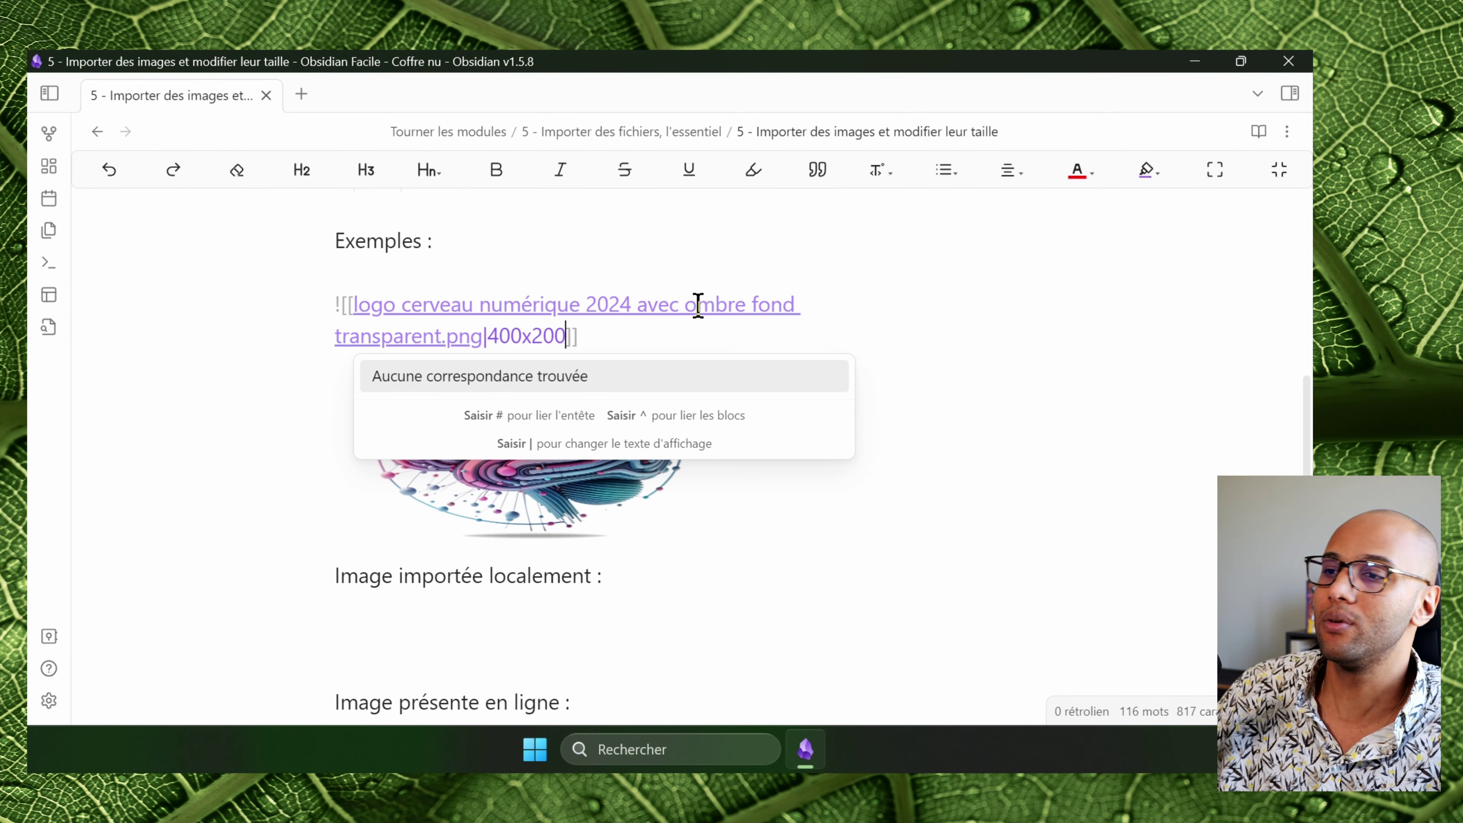
key("Escape")
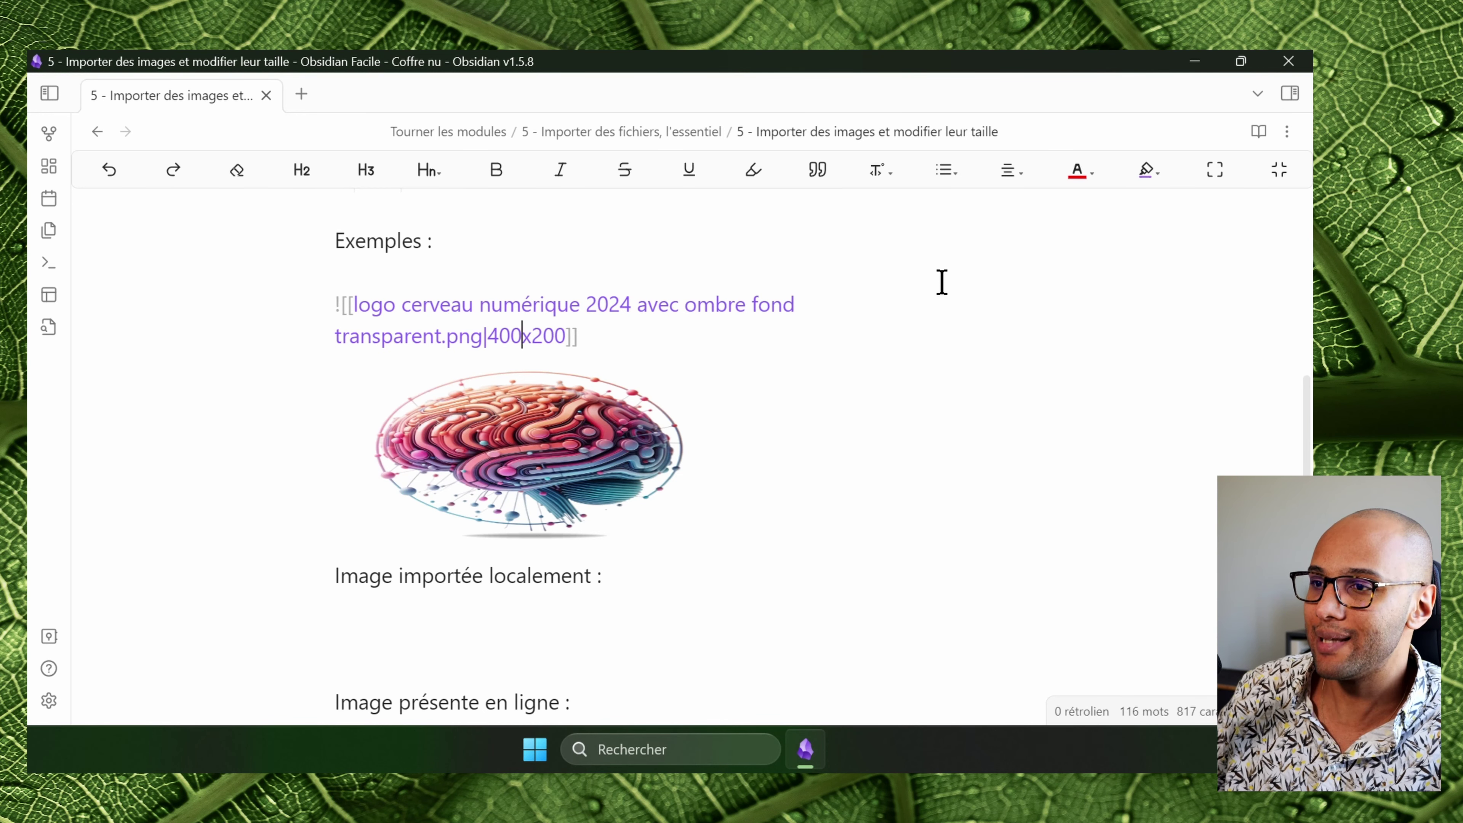
Set the logo image's display width to 100 so that its embed size reads 100x200.
key("BackSpace")
type("1")
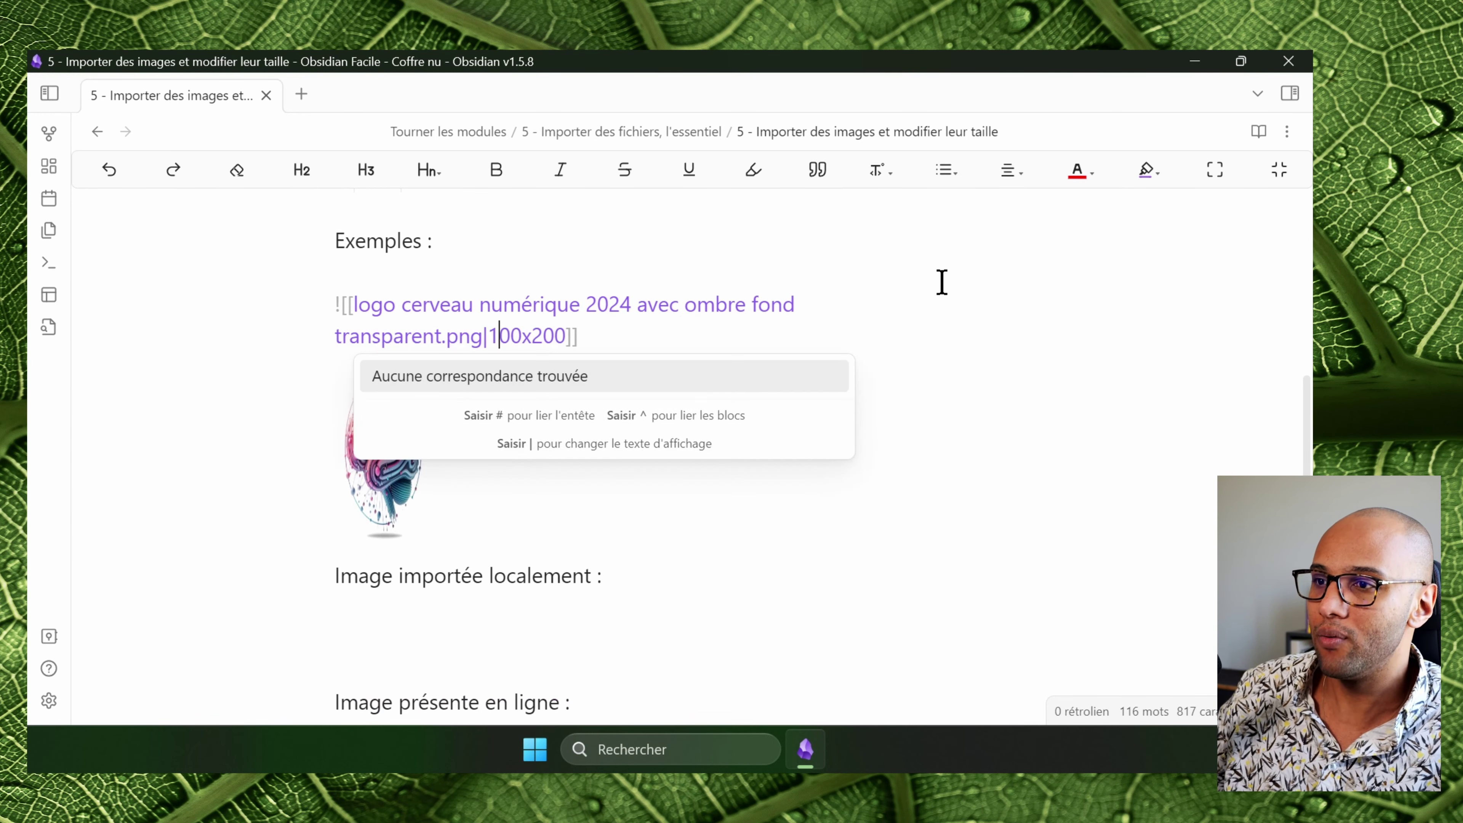
key("Escape")
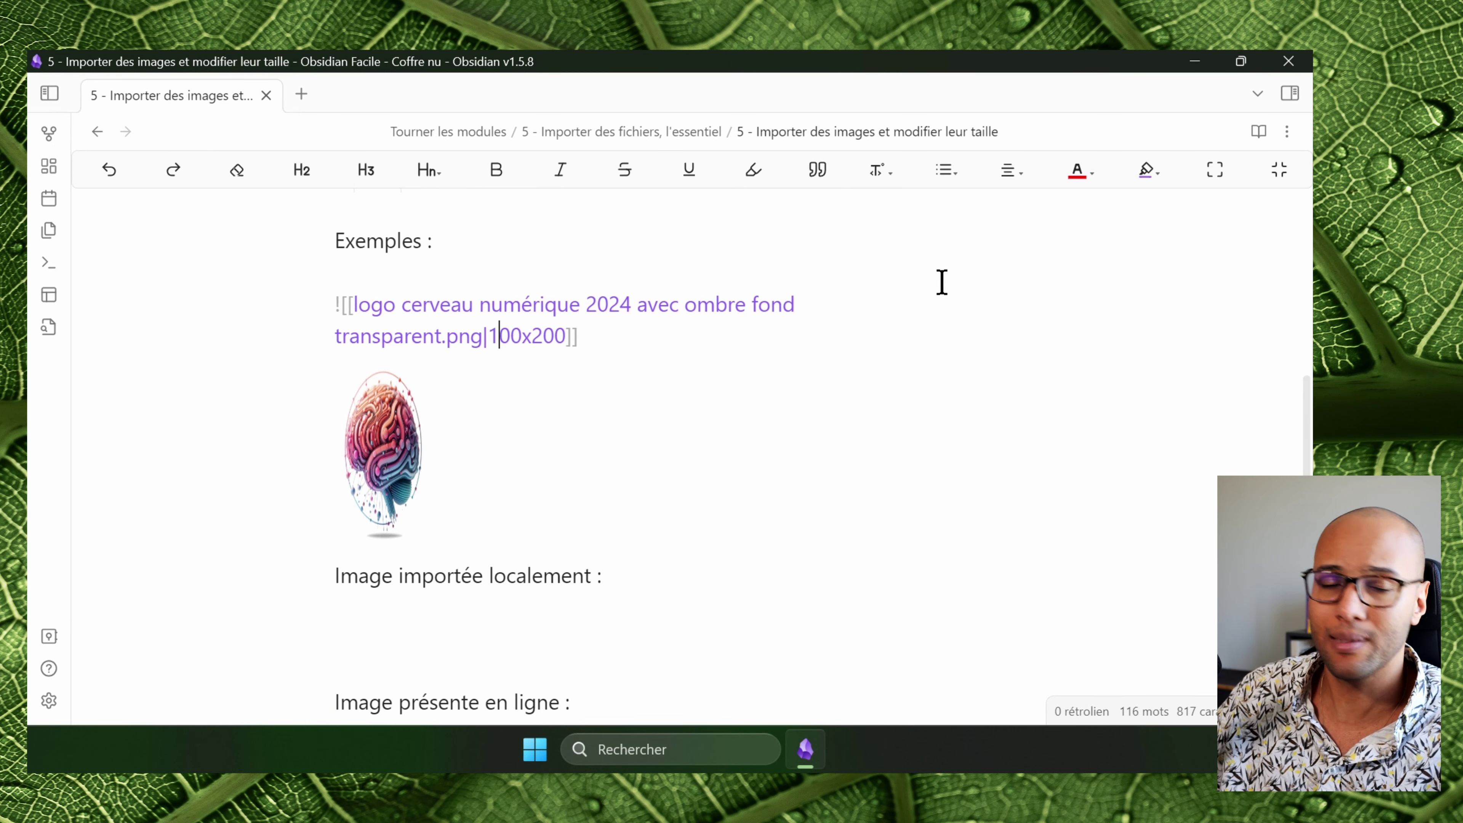
Copy the Unsplash photo's address from Chrome and paste it on a new line below "Image importée localement :" in Obsidian.
scroll(627, 366, "down", 5)
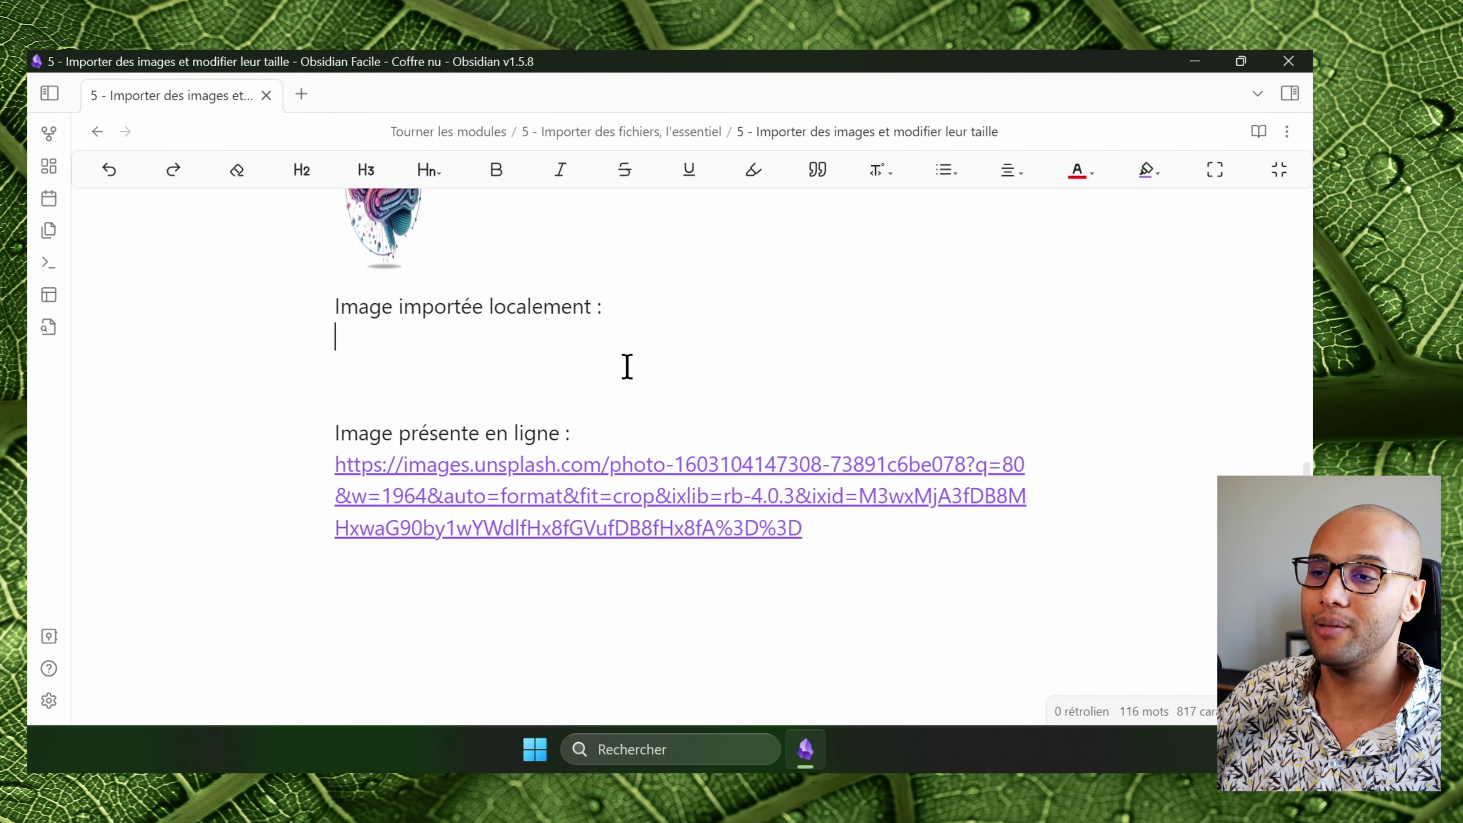
key("Return")
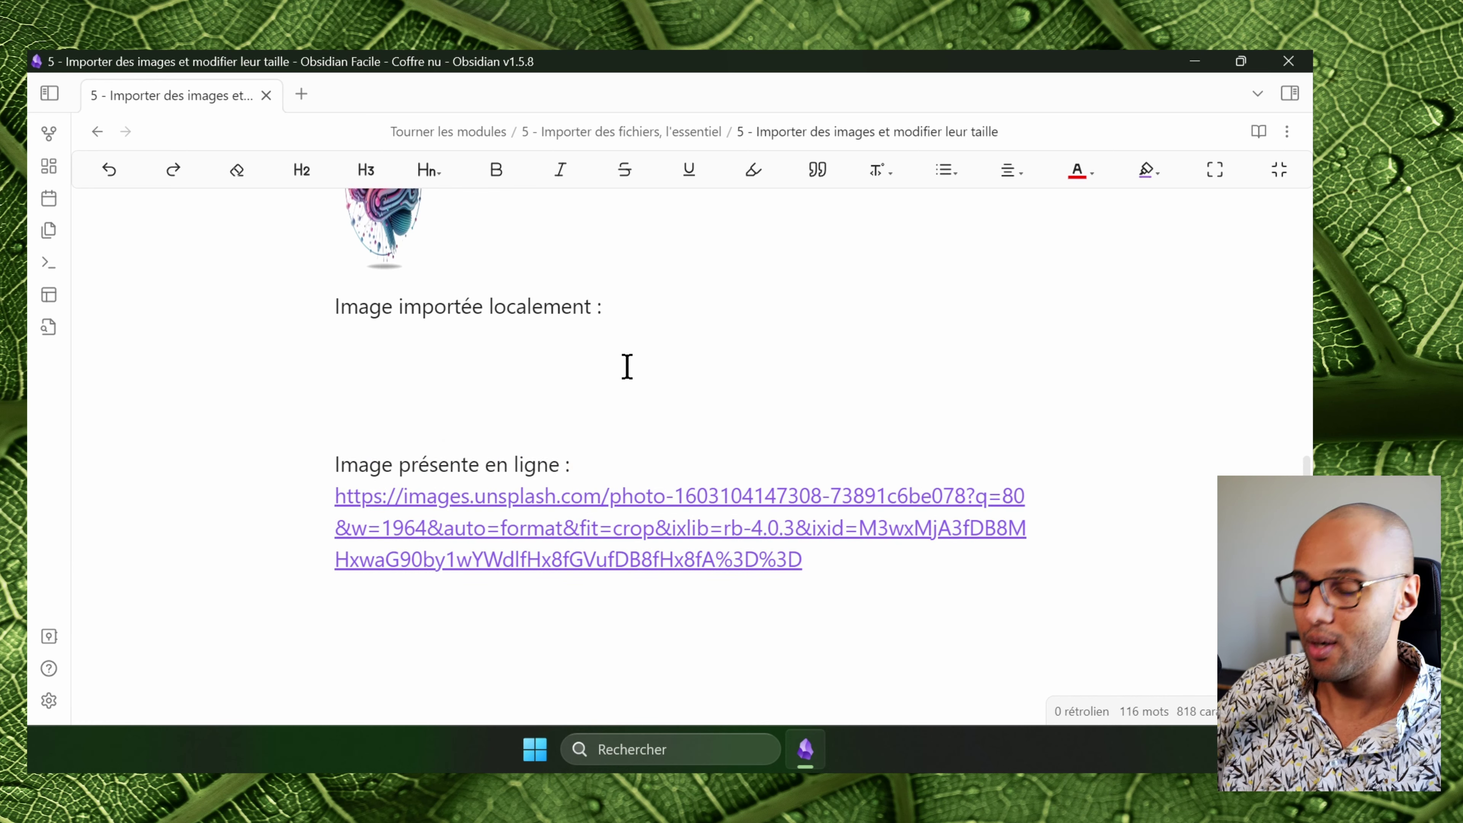
left_click(715, 527)
left_click(830, 748)
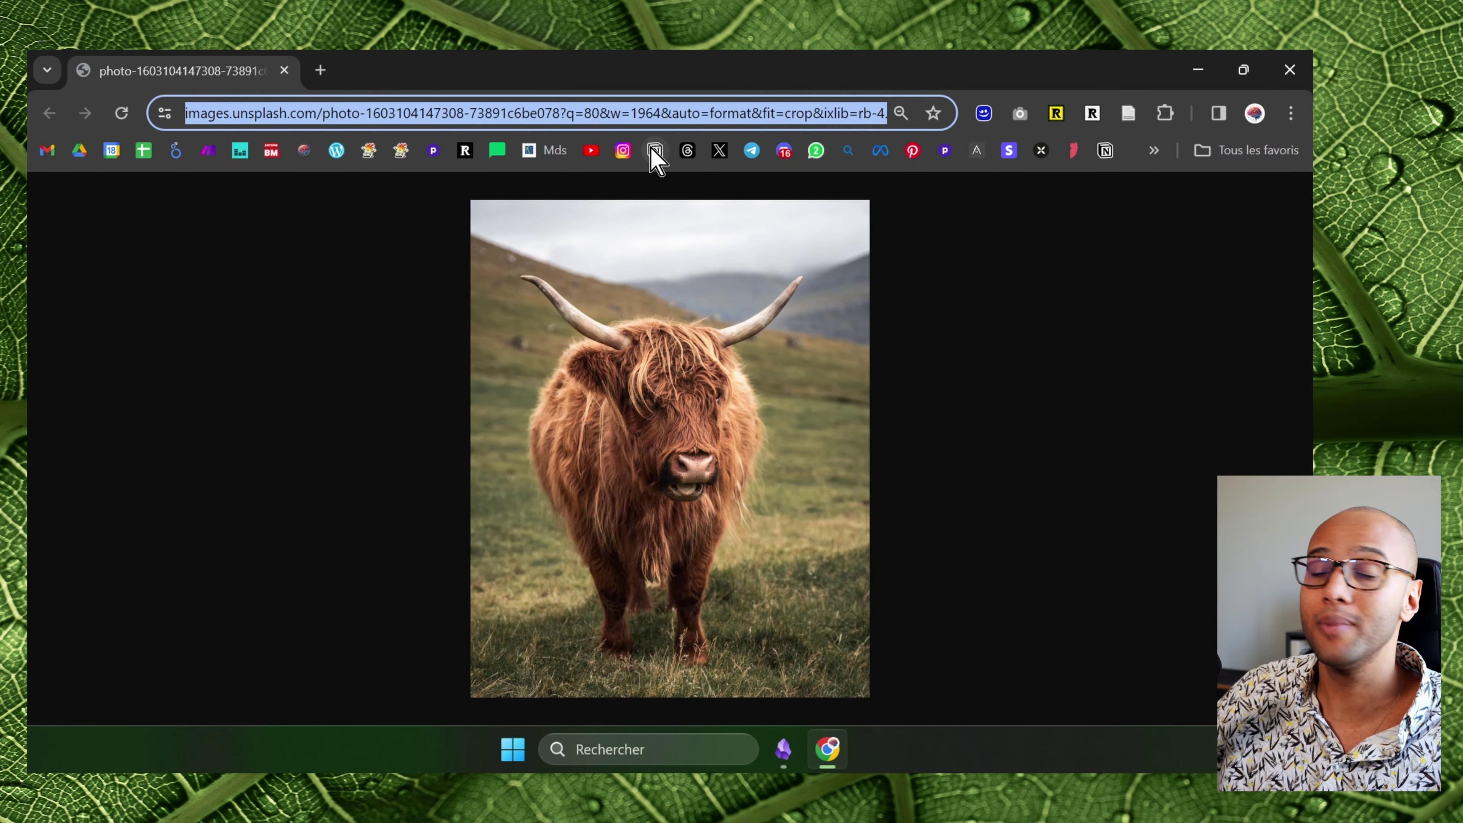
left_click(1198, 69)
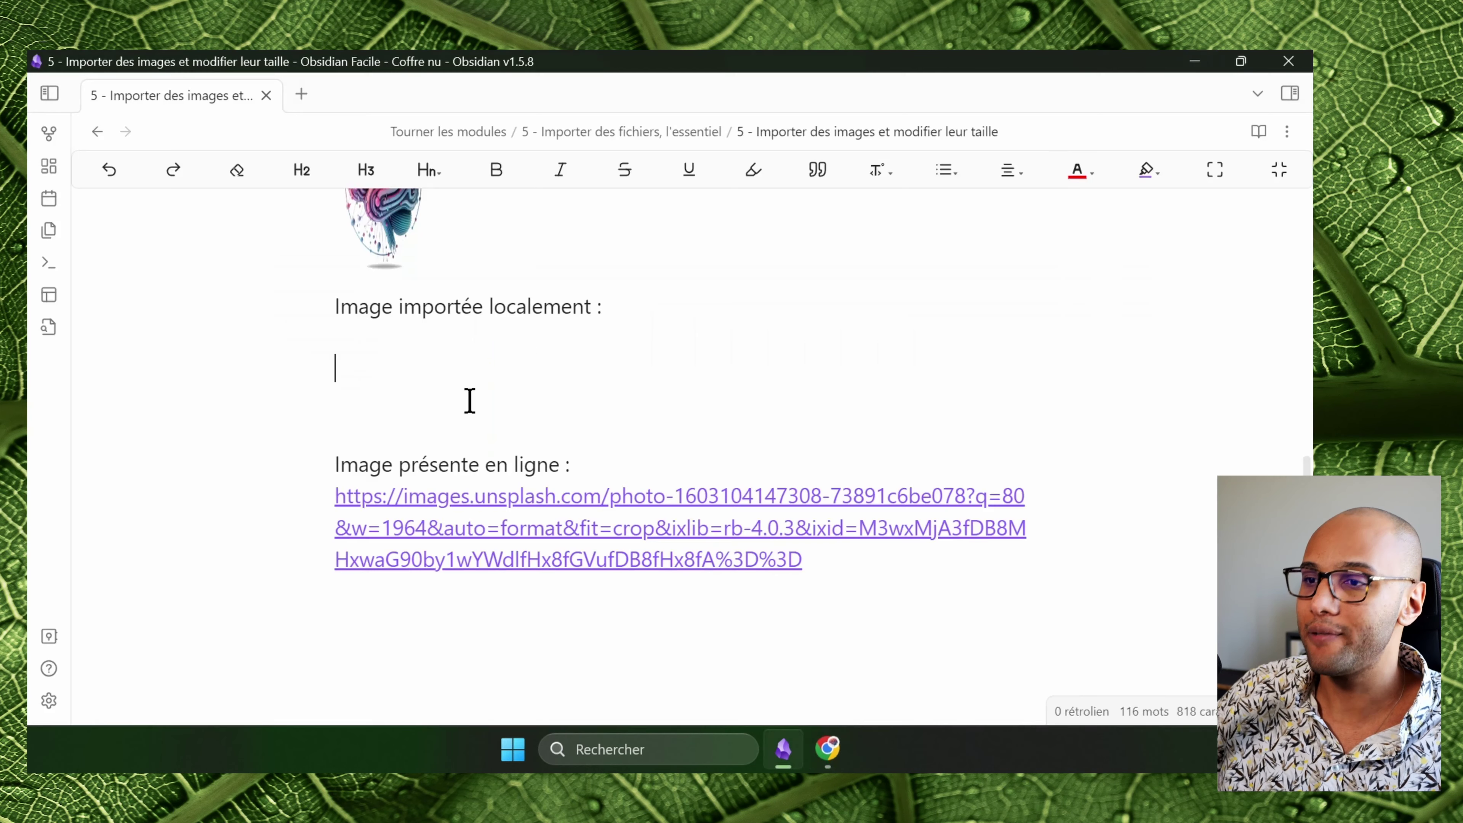
left_click(444, 378)
key("ctrl+v")
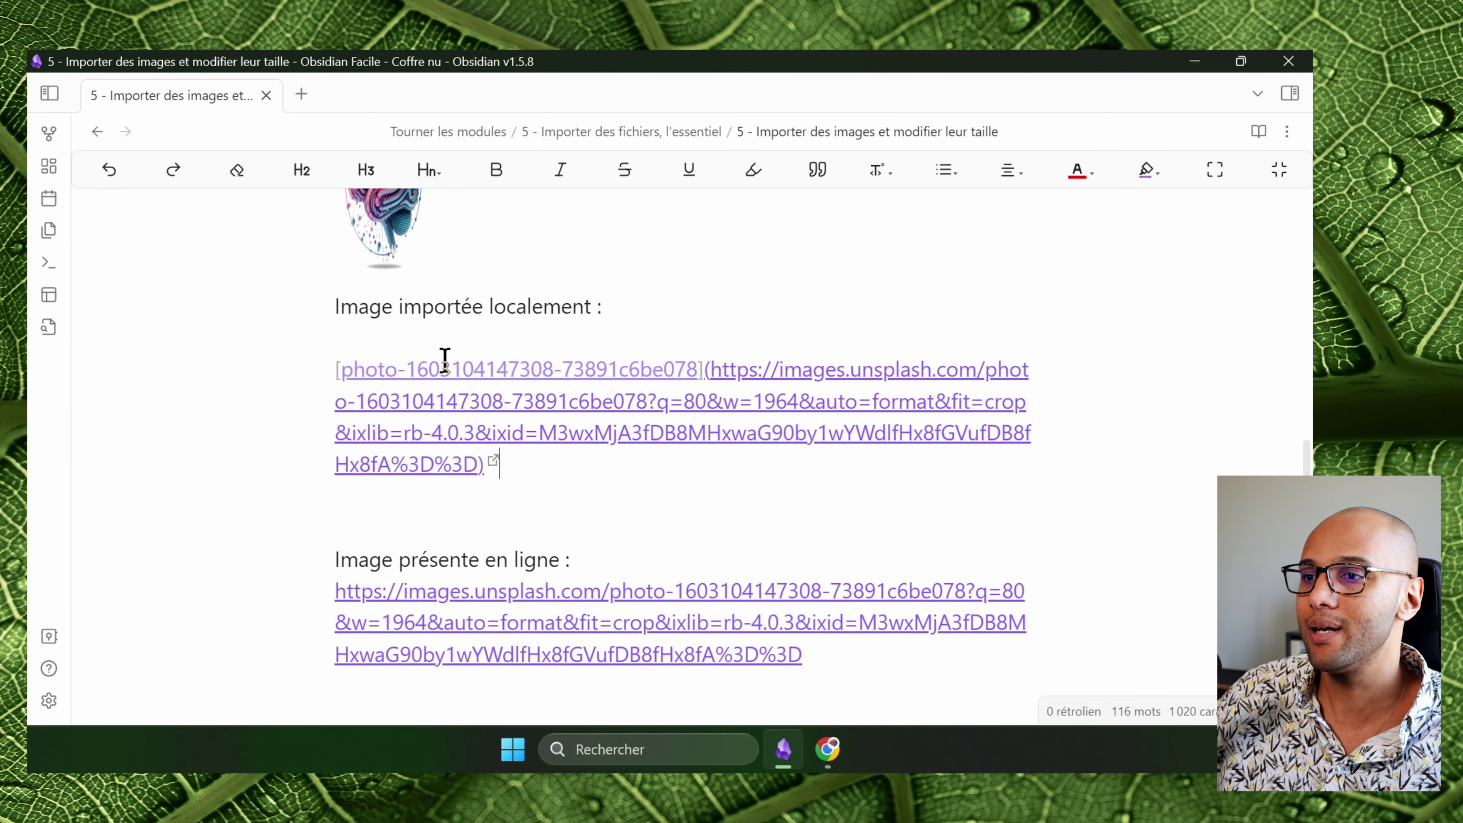
Replace the pasted photo link below "Image importée localement :" with a Markdown link that has an empty label and the photo's Unsplash address.
left_click_drag(548, 448, 330, 360)
key("ctrl+c")
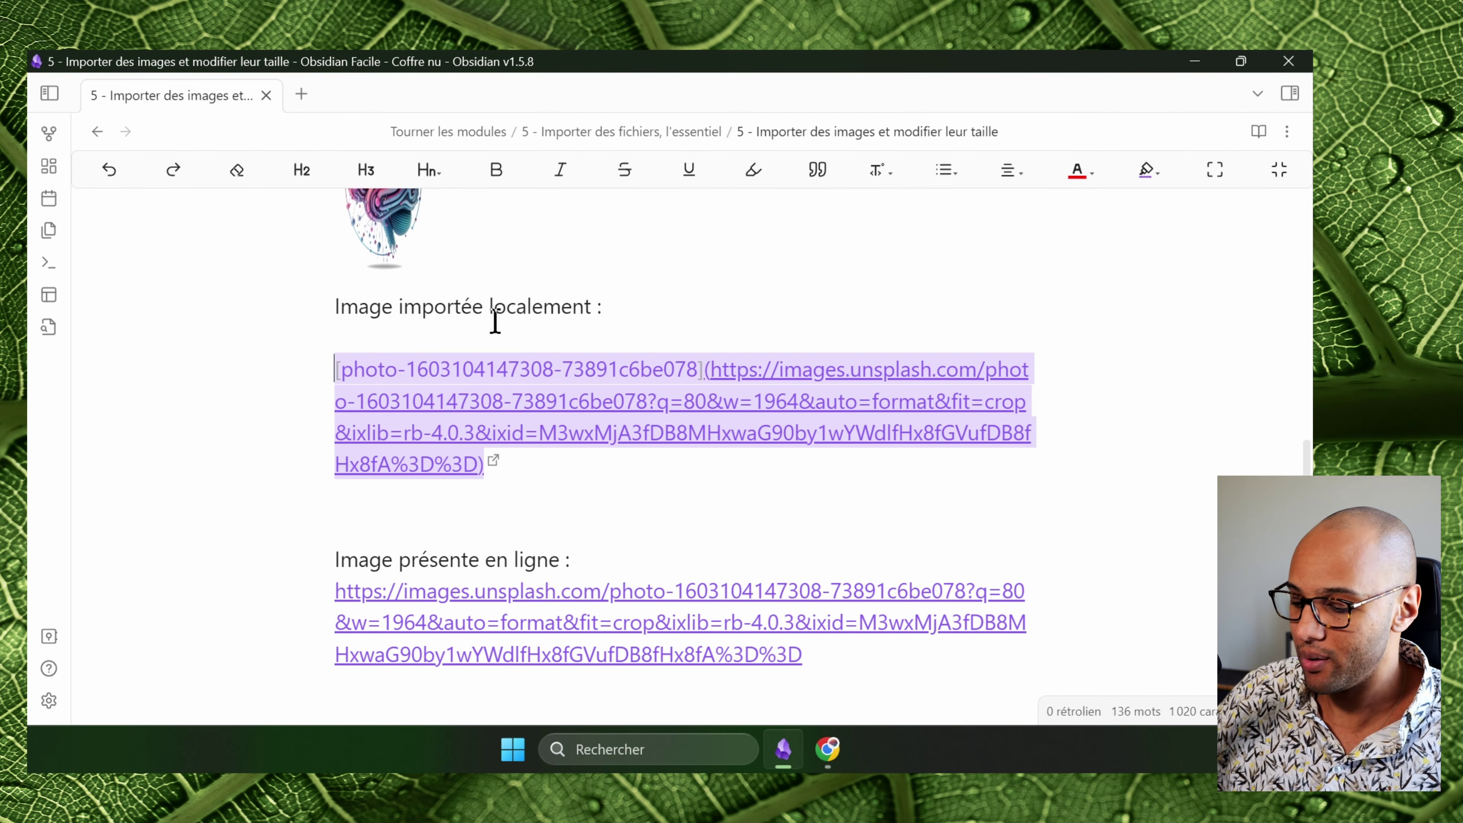
key("BackSpace")
key("ctrl+k")
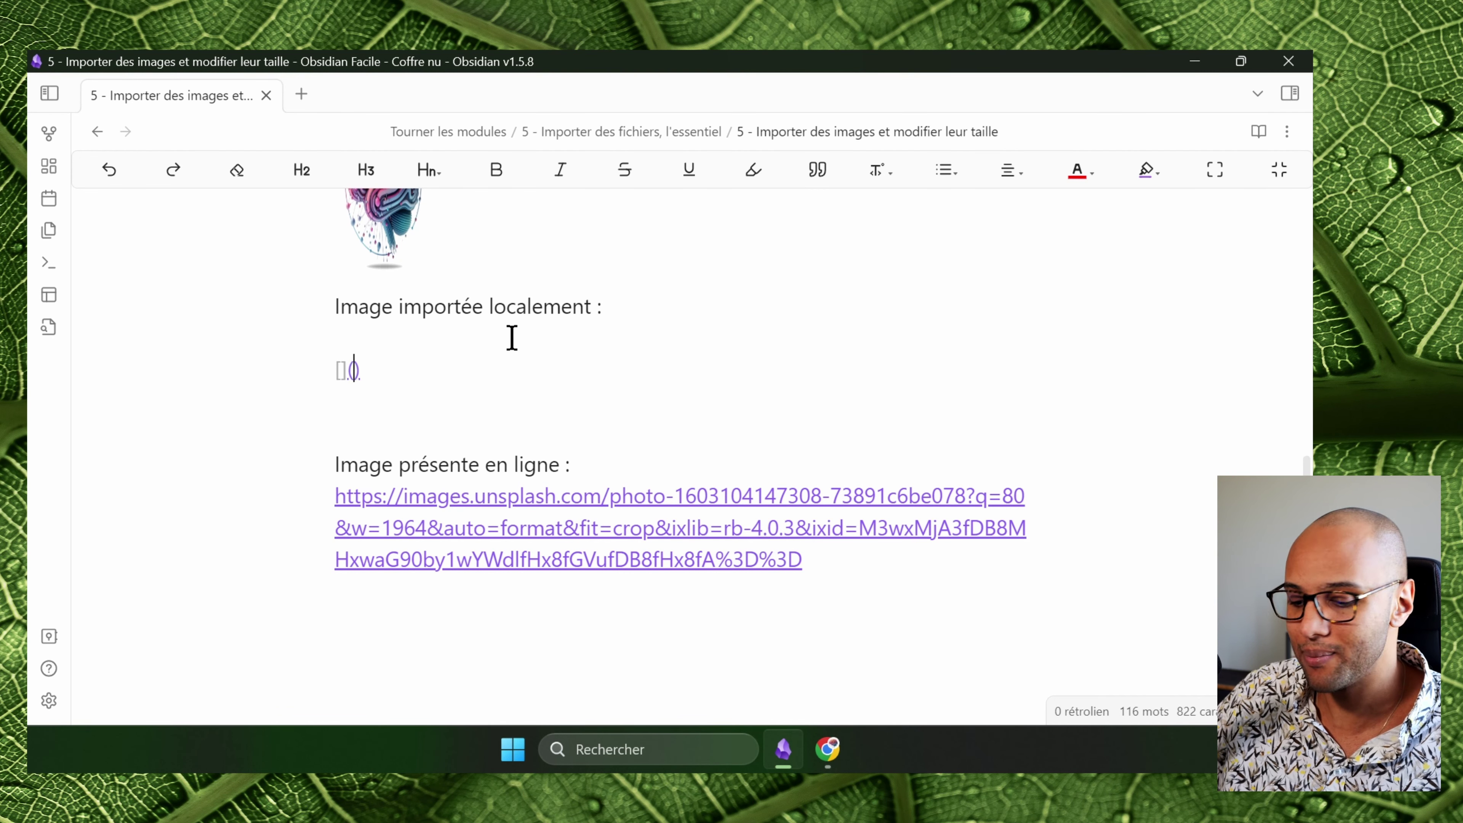
key("ctrl+v")
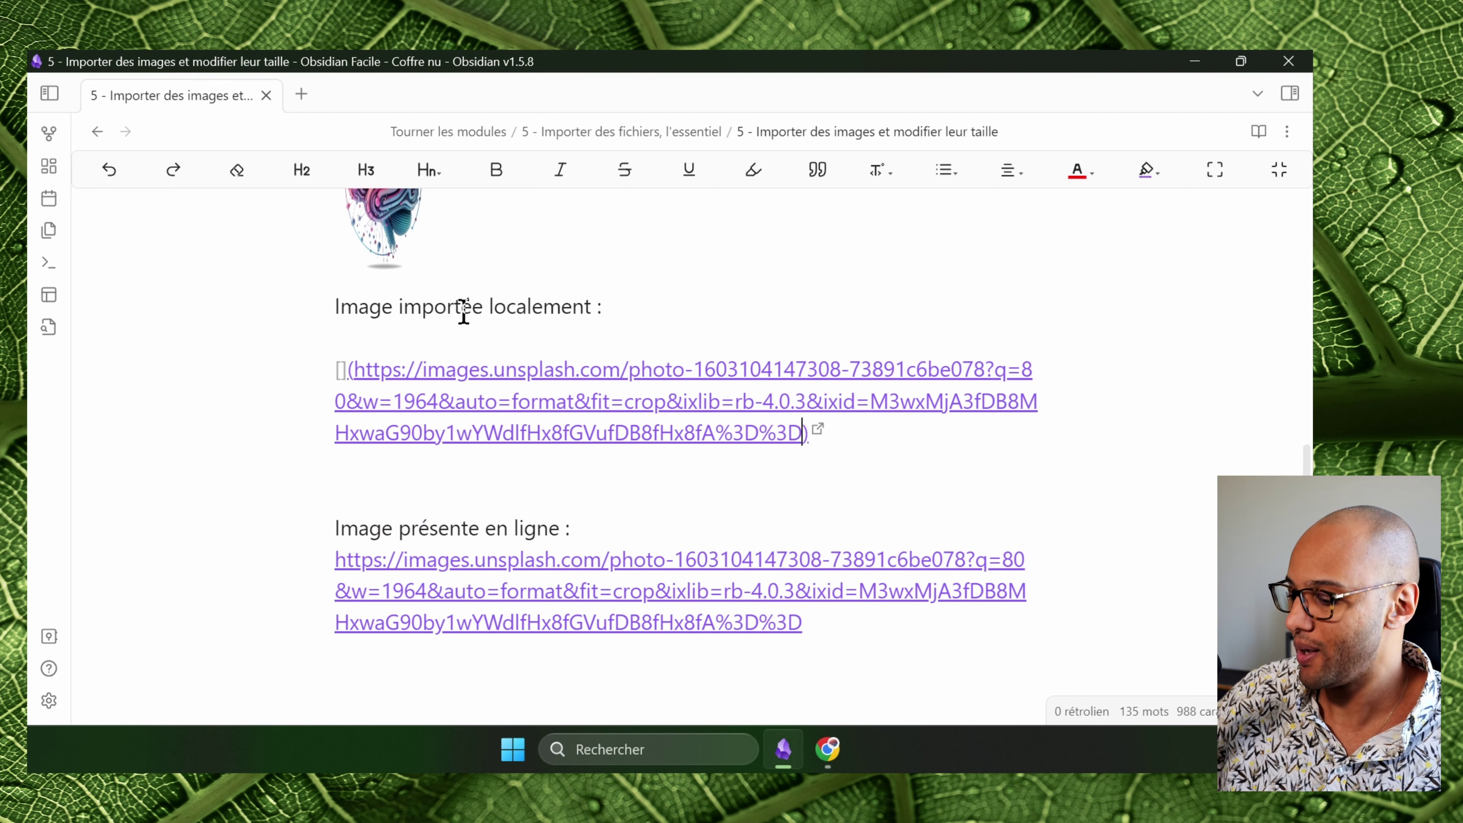
Turn the Unsplash link into an image embed by adding "!" in front of it, and look over the displayed photo.
key("Up")
key("Up")
key("Up")
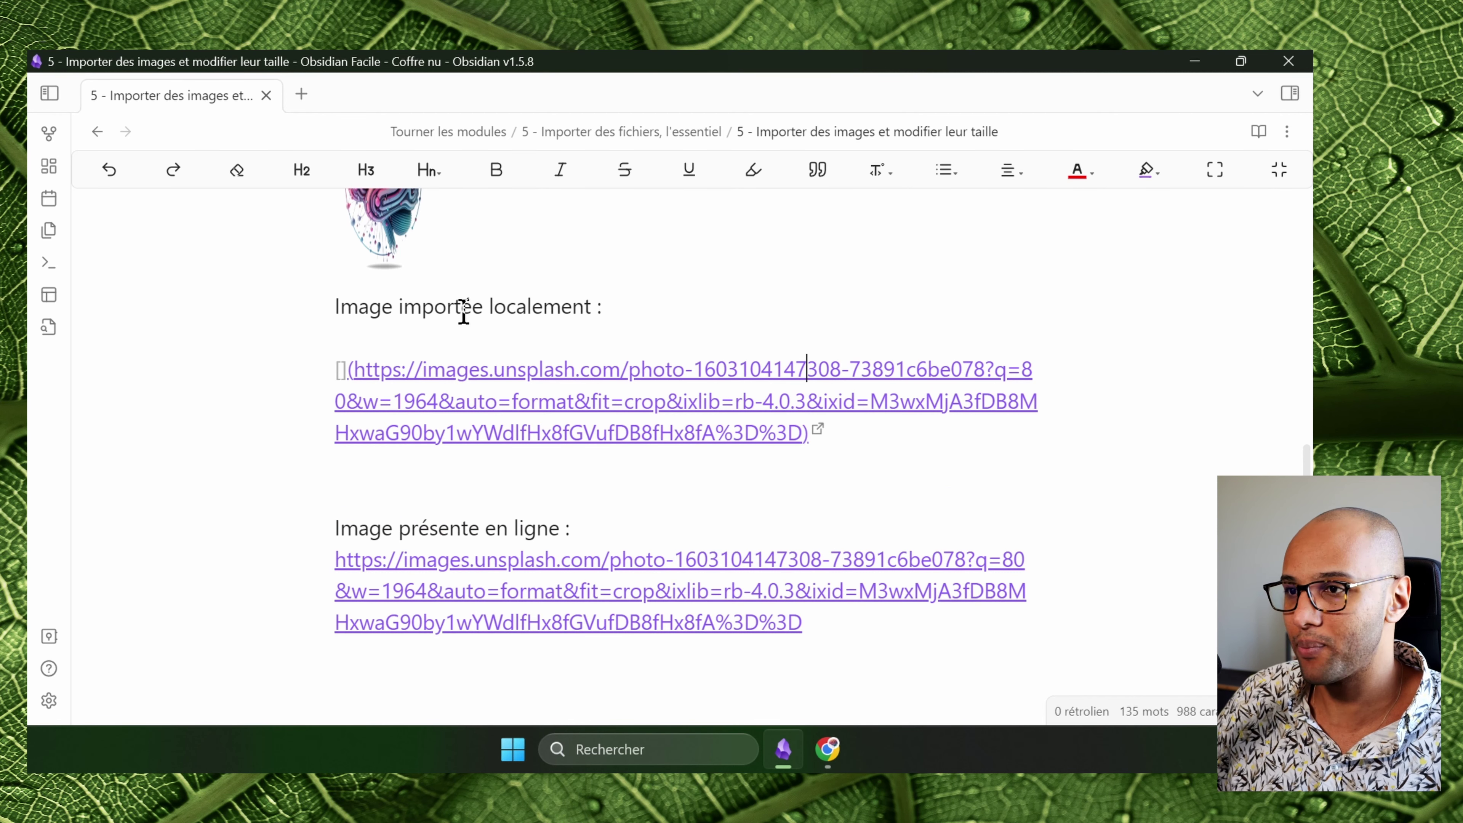
key("Down")
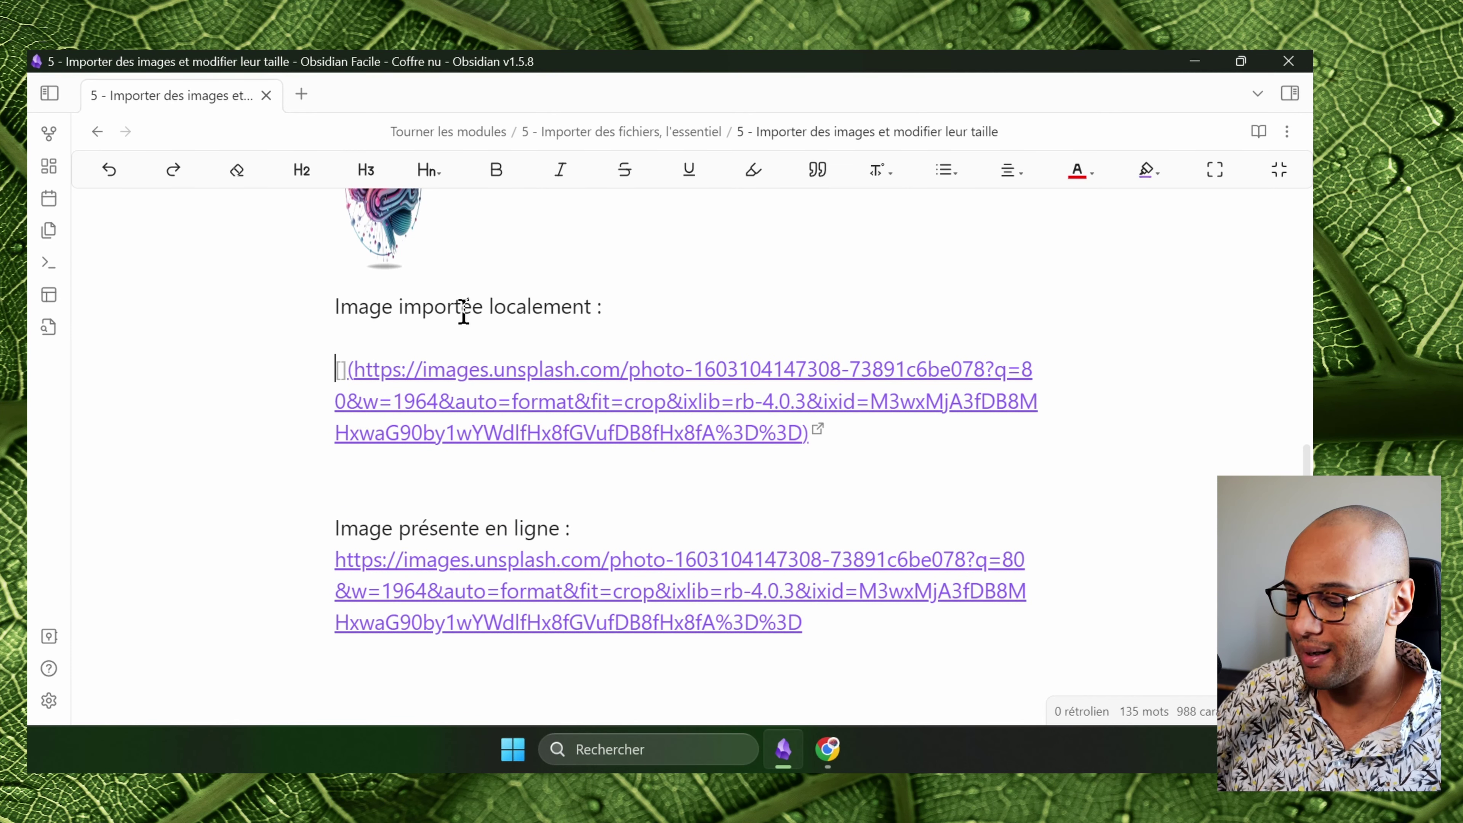
type("!")
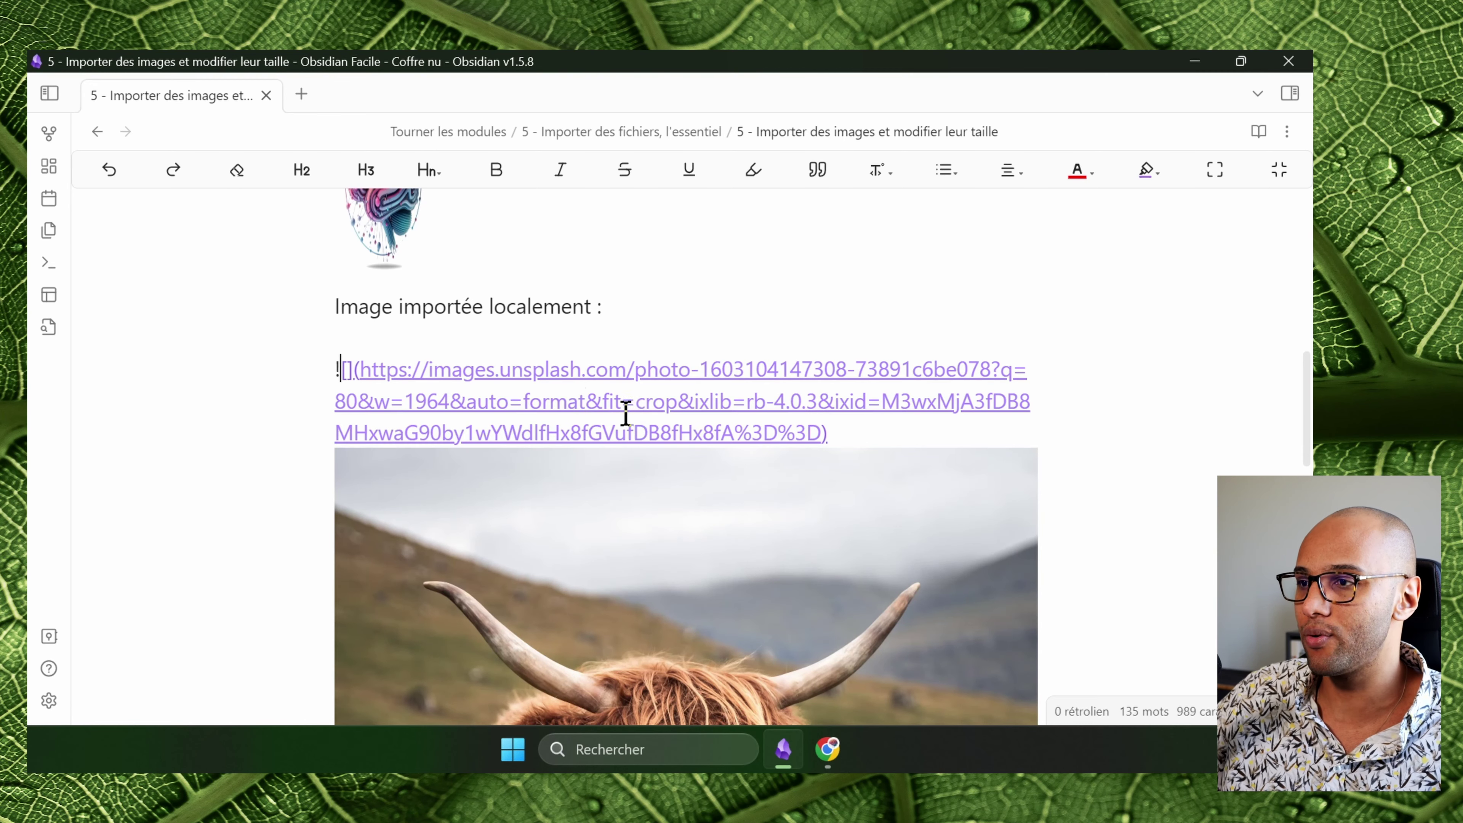
scroll(625, 414, "down", 7)
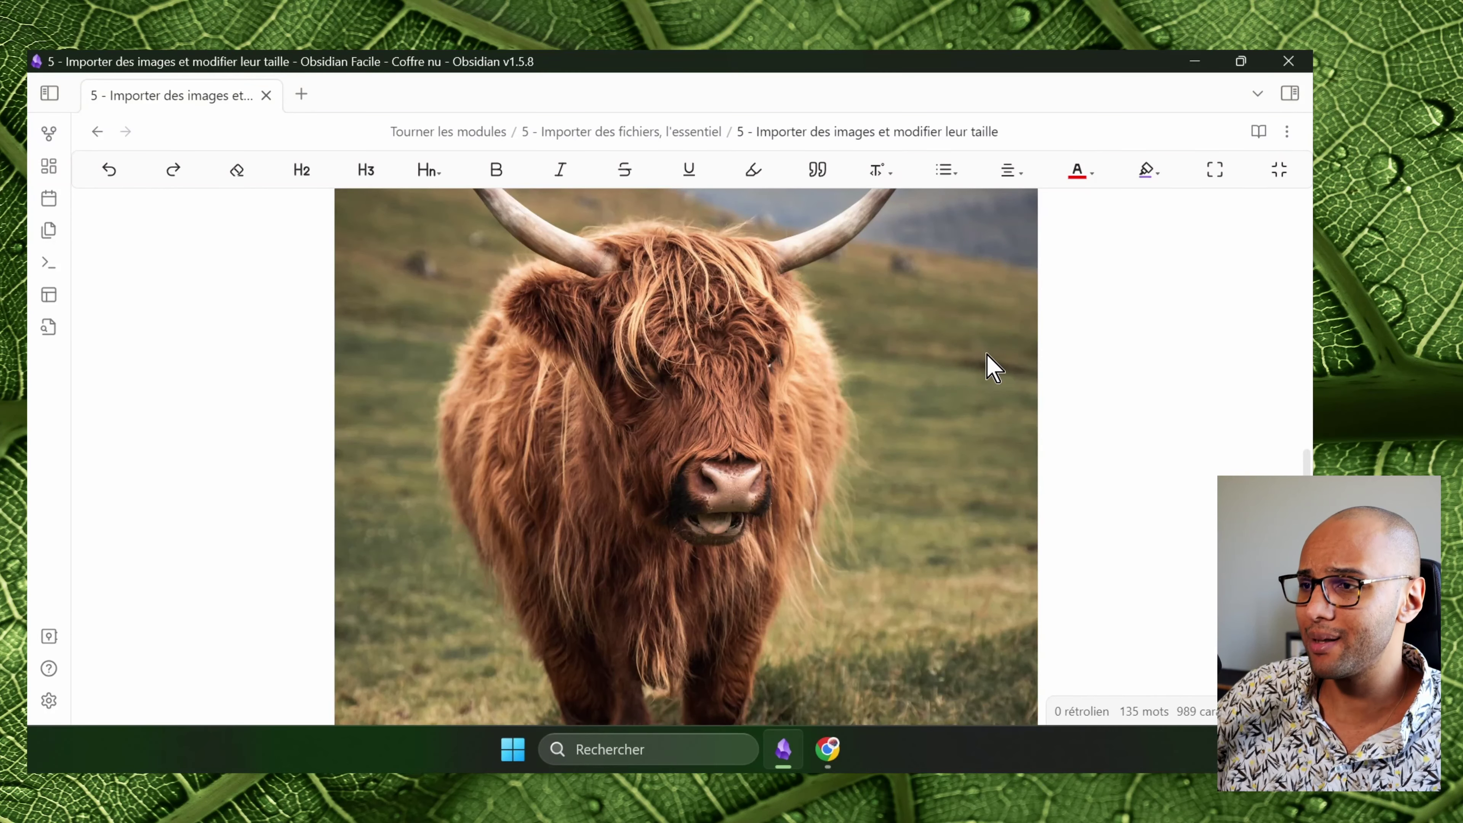
scroll(685, 456, "down", 2)
left_click_drag(1306, 536, 1300, 444)
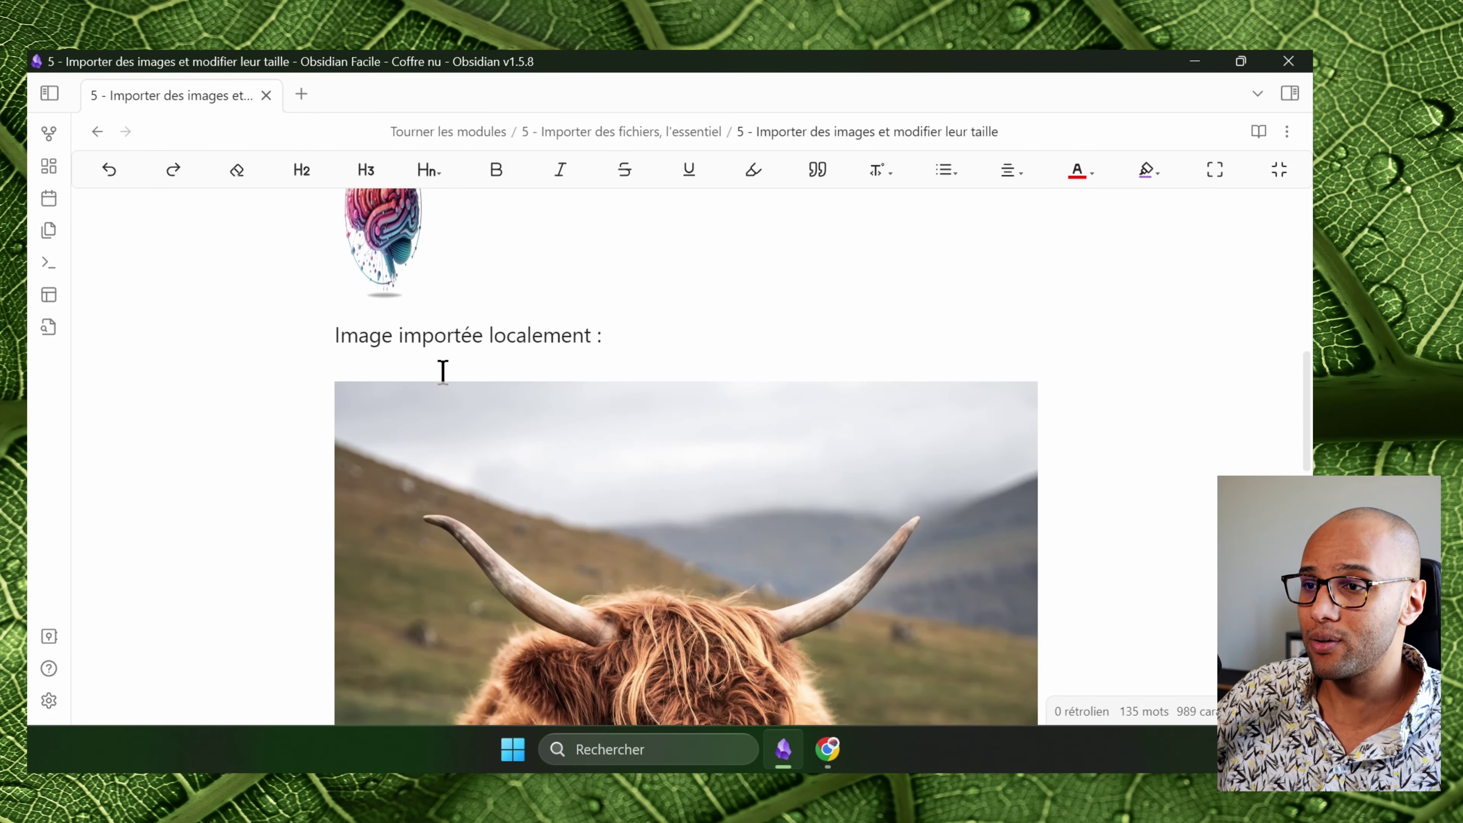
Set the embedded photo's display width to 500 by adding "|500" inside the embed's empty brackets.
key("Down")
key("Right")
key("Right")
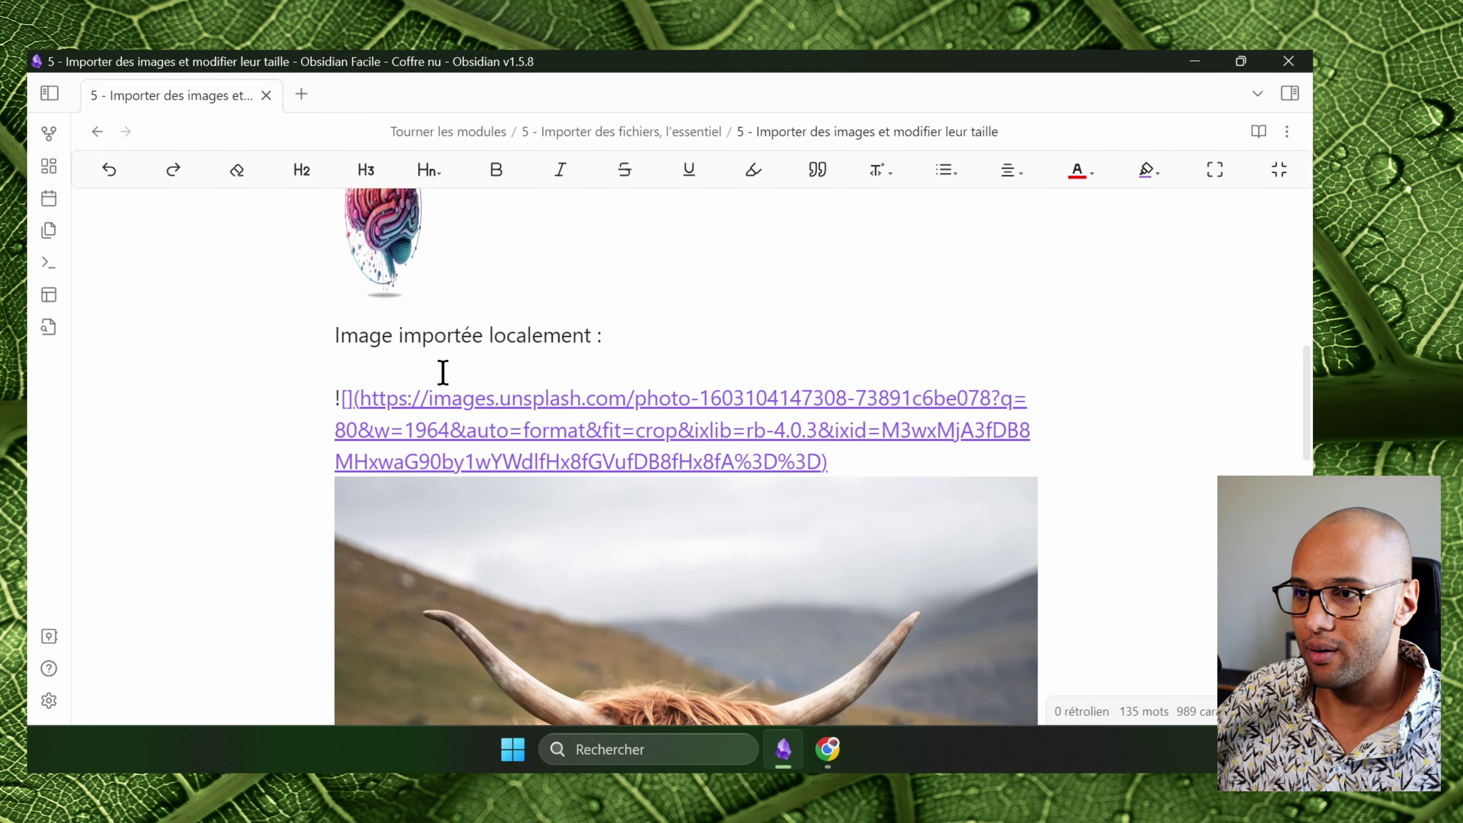
scroll(287, 424, "up", 5, "ctrl")
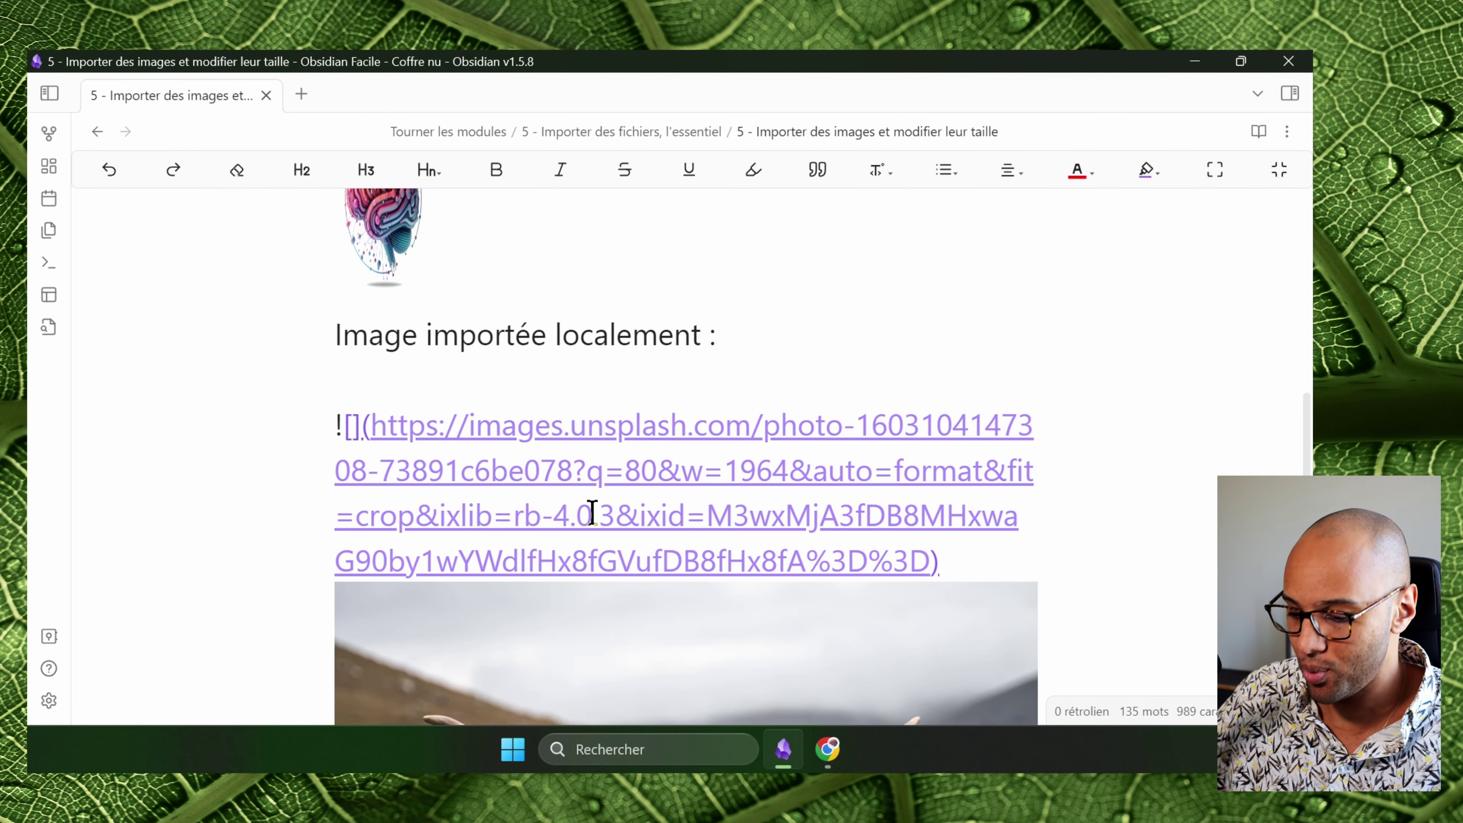
type("|")
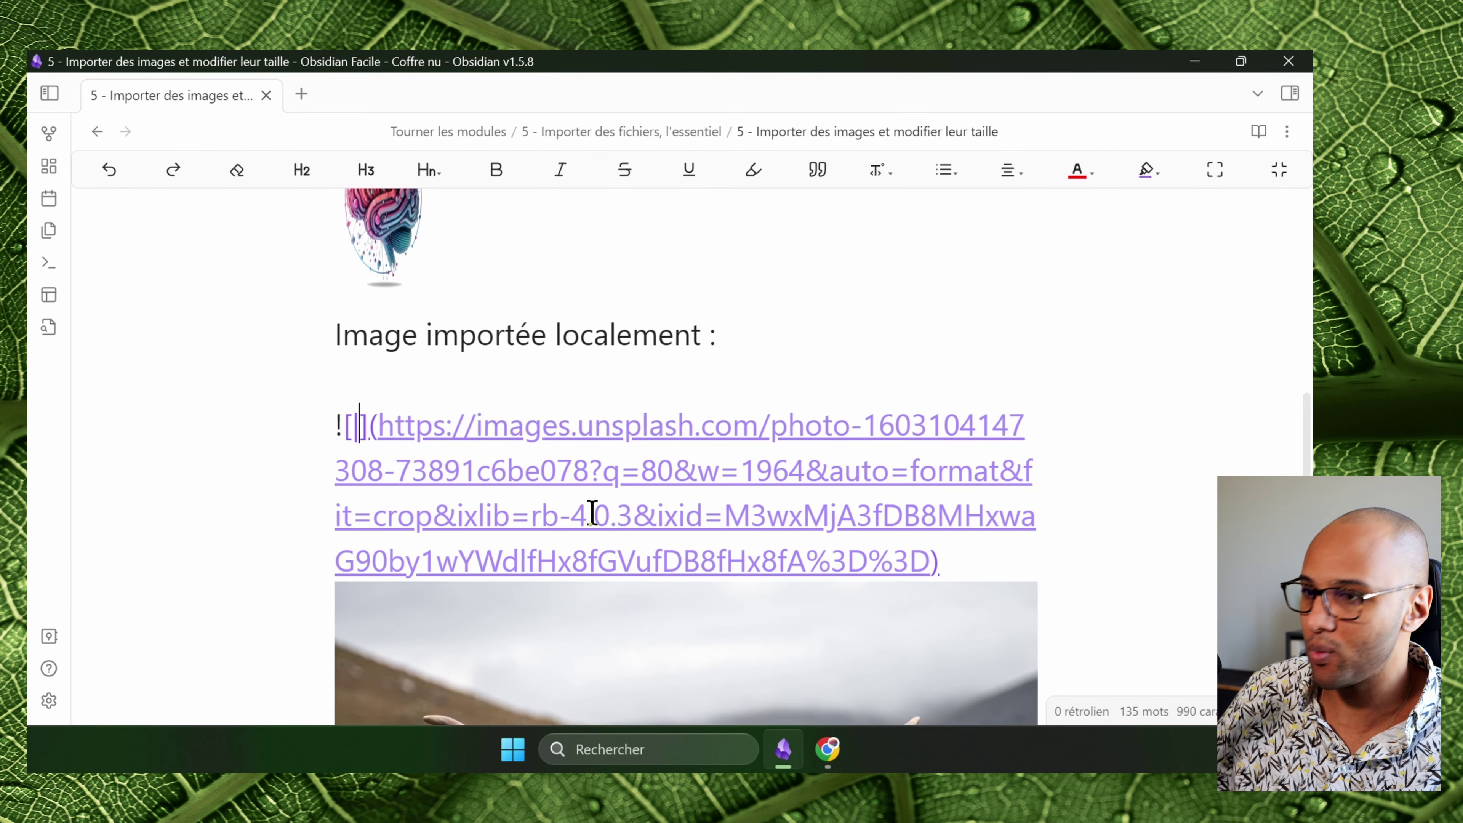
type("50")
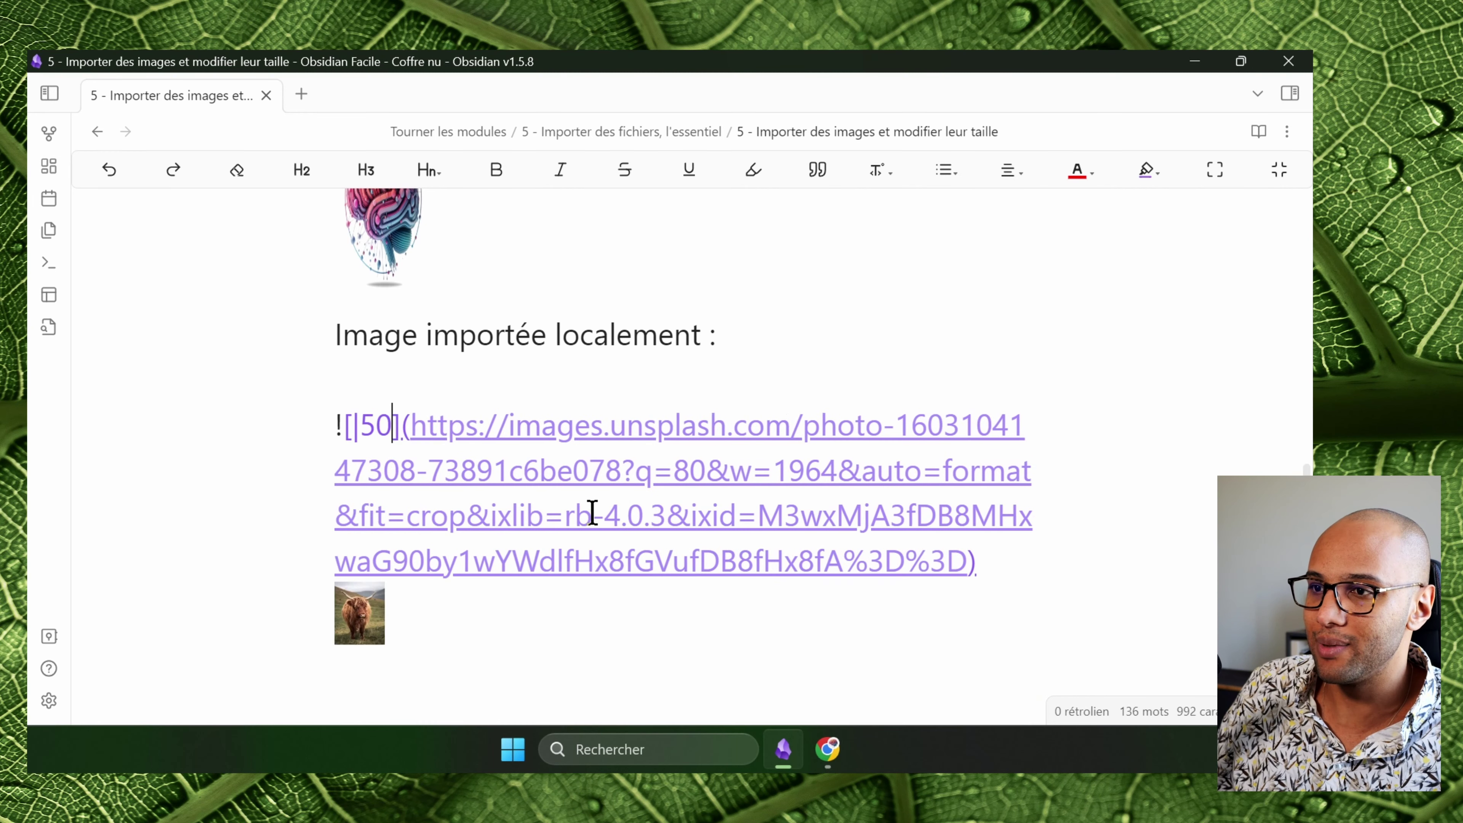
type("0")
scroll(622, 487, "down", 2, "ctrl")
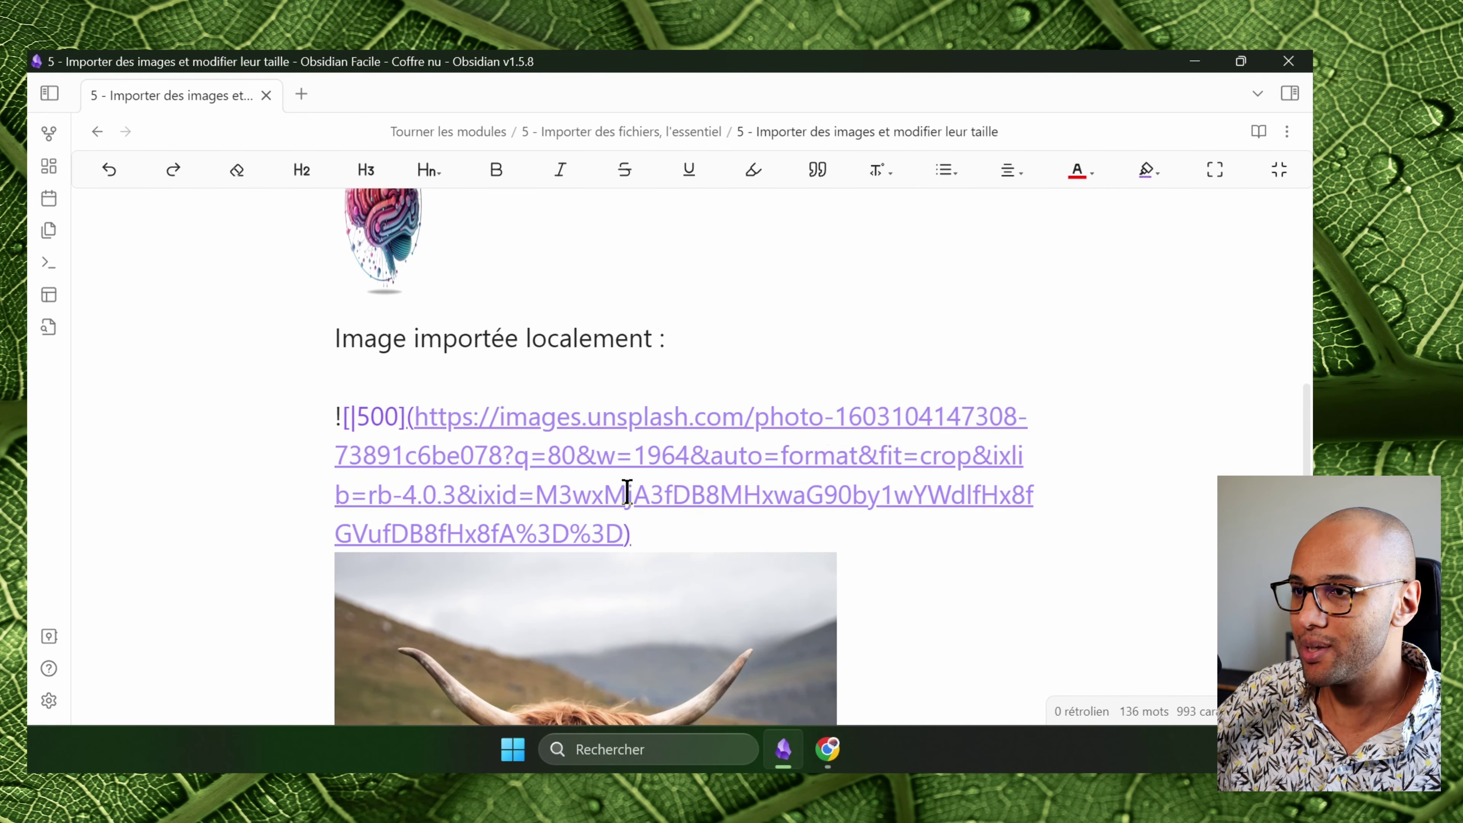
scroll(627, 493, "down", 1, "ctrl")
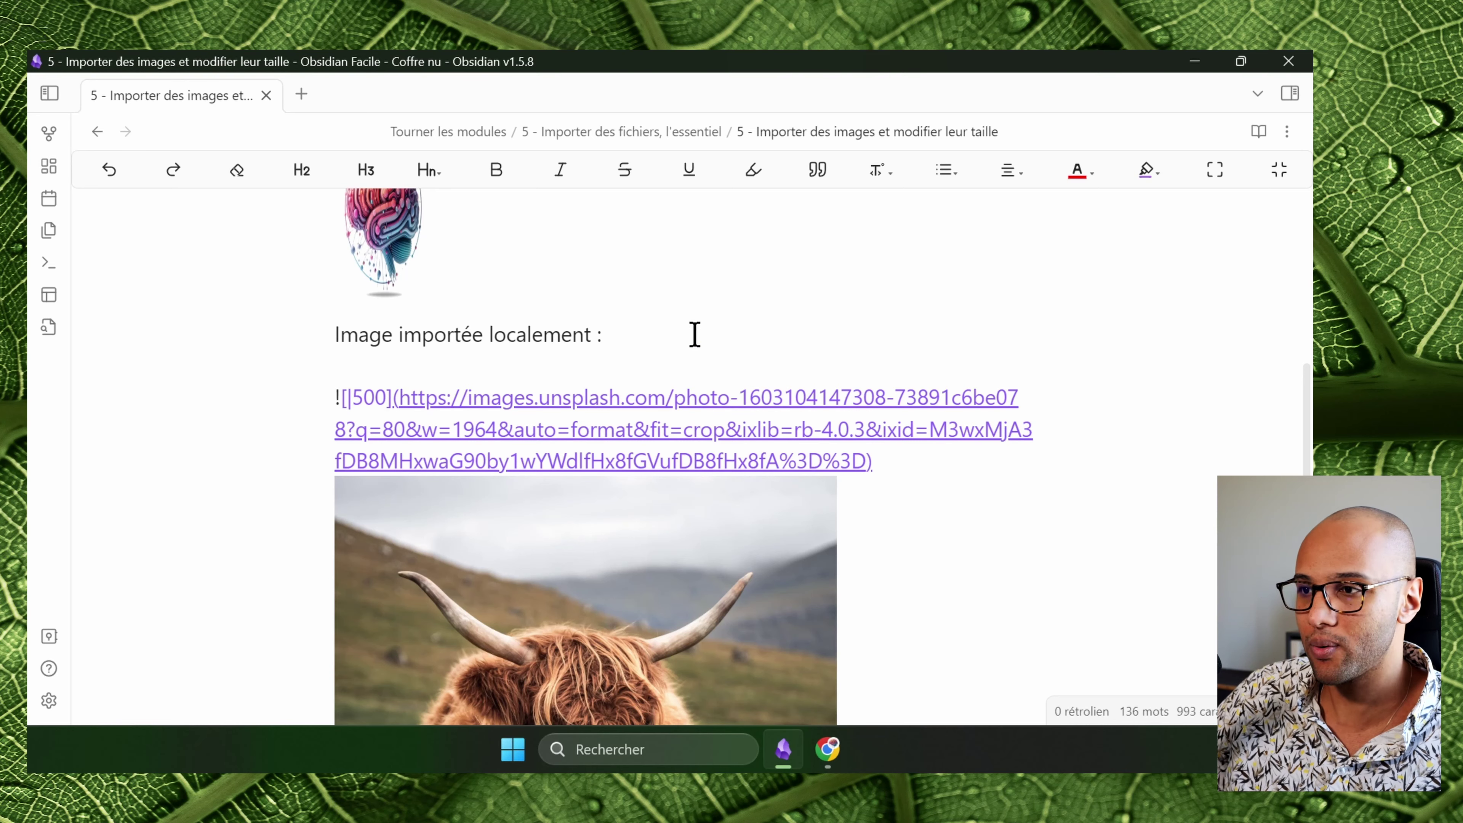
scroll(714, 340, "down", 2, "ctrl")
scroll(825, 487, "up", 1, "ctrl")
scroll(825, 487, "down", 4)
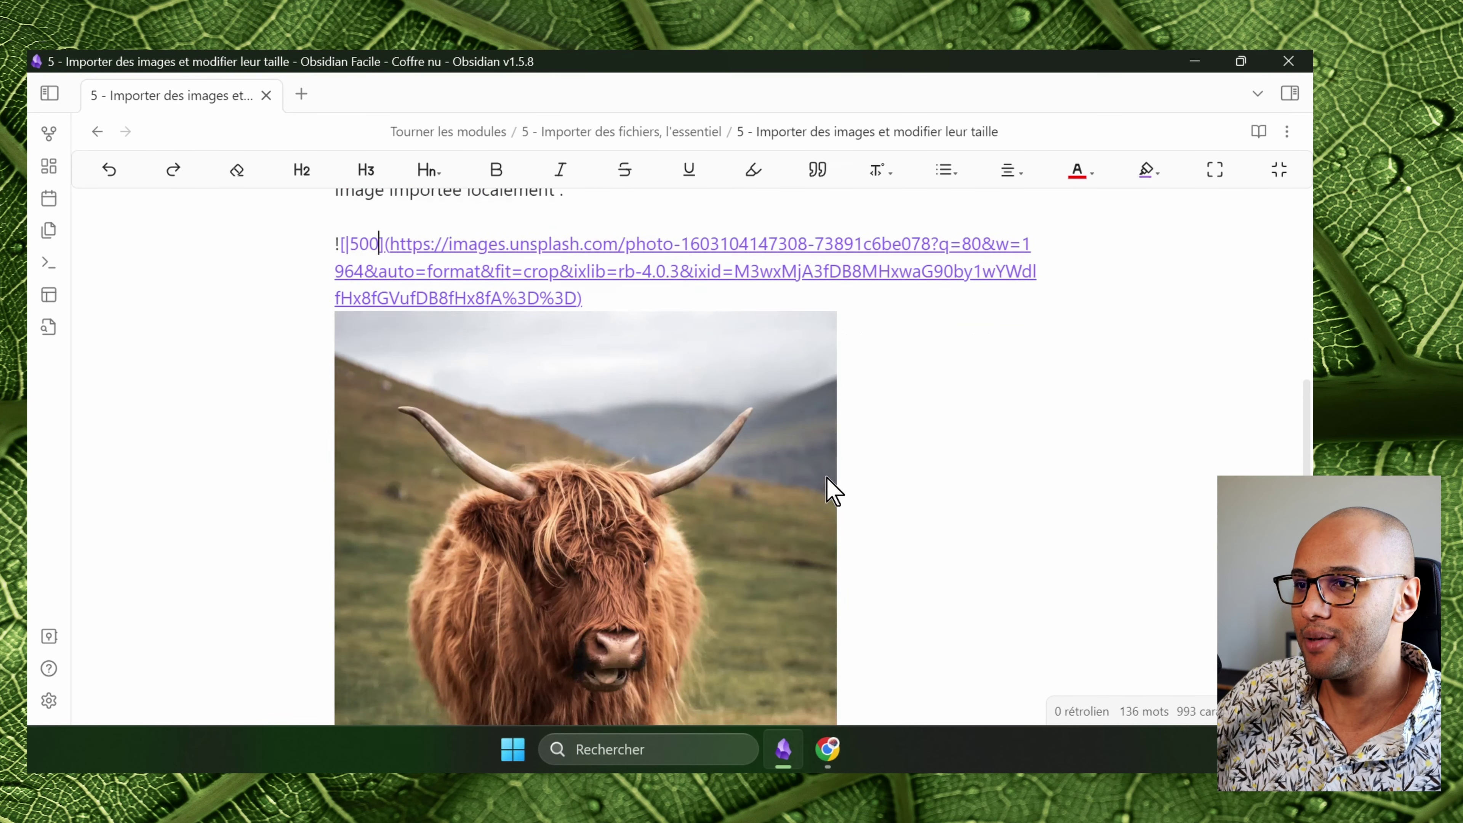
Try a display width of 100 for the embedded photo and settle on a width of 400.
scroll(820, 477, "up", 3)
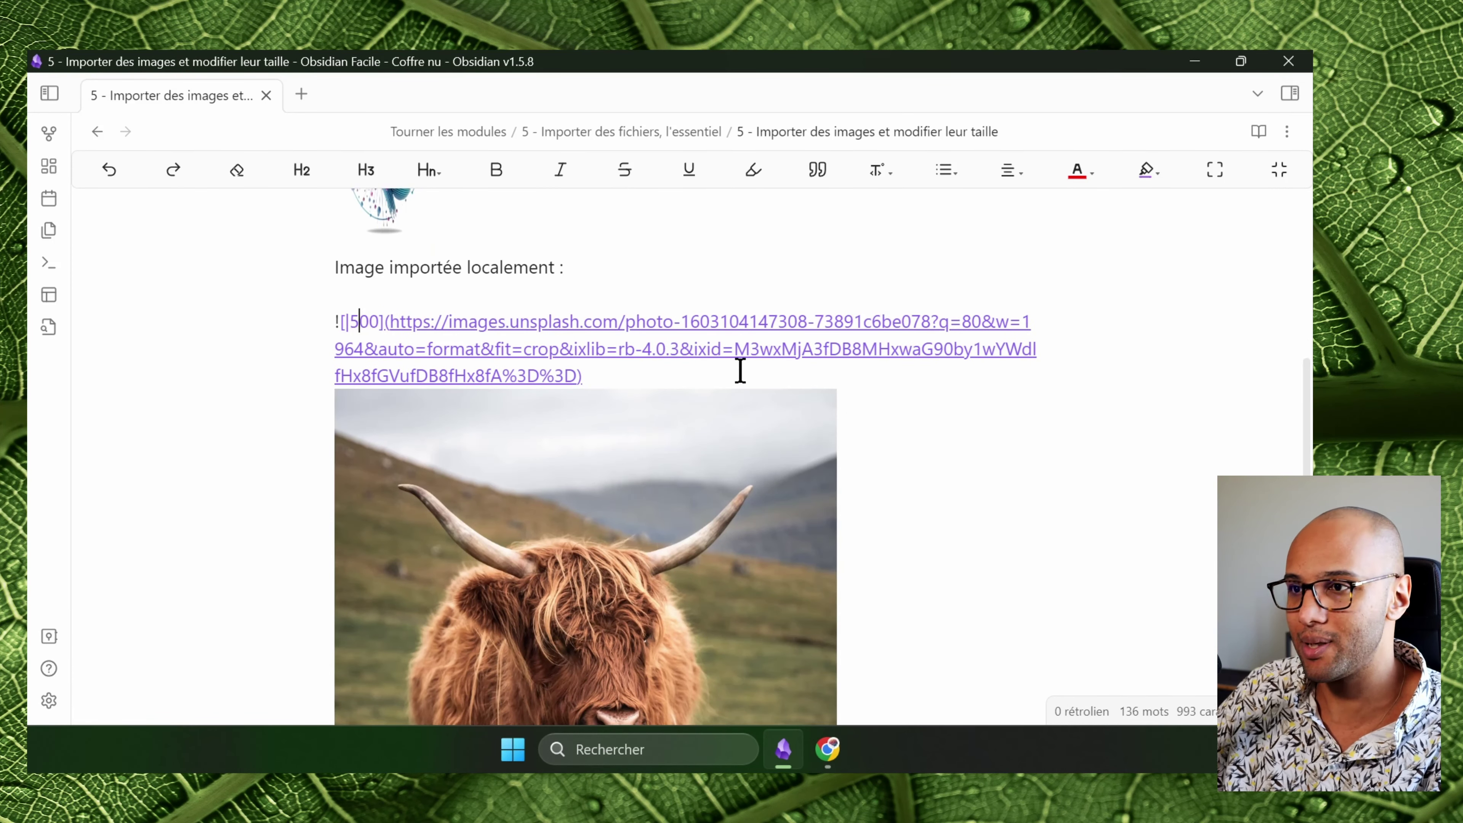
key("BackSpace")
type("1")
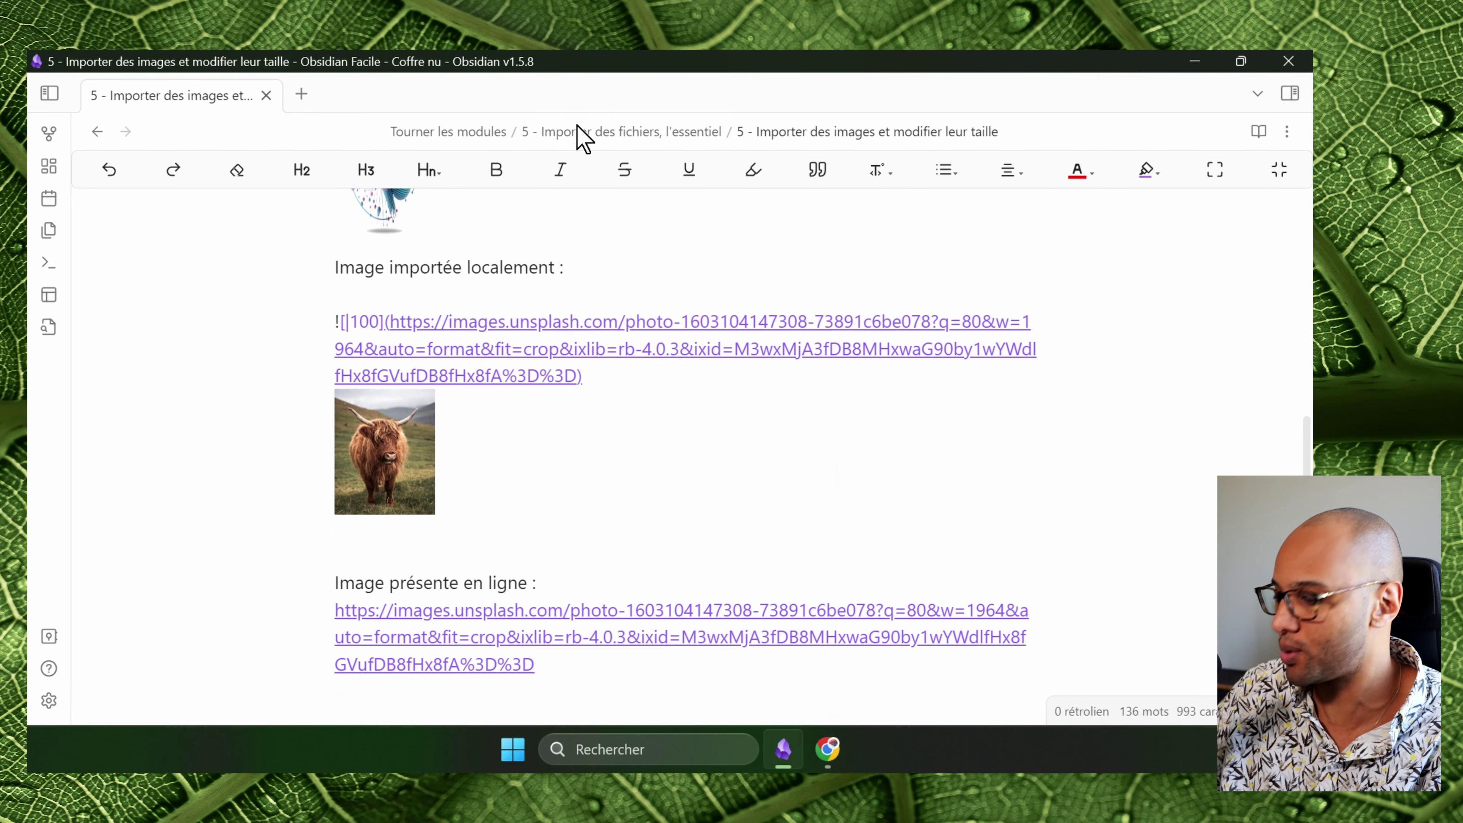
key("BackSpace")
type("4")
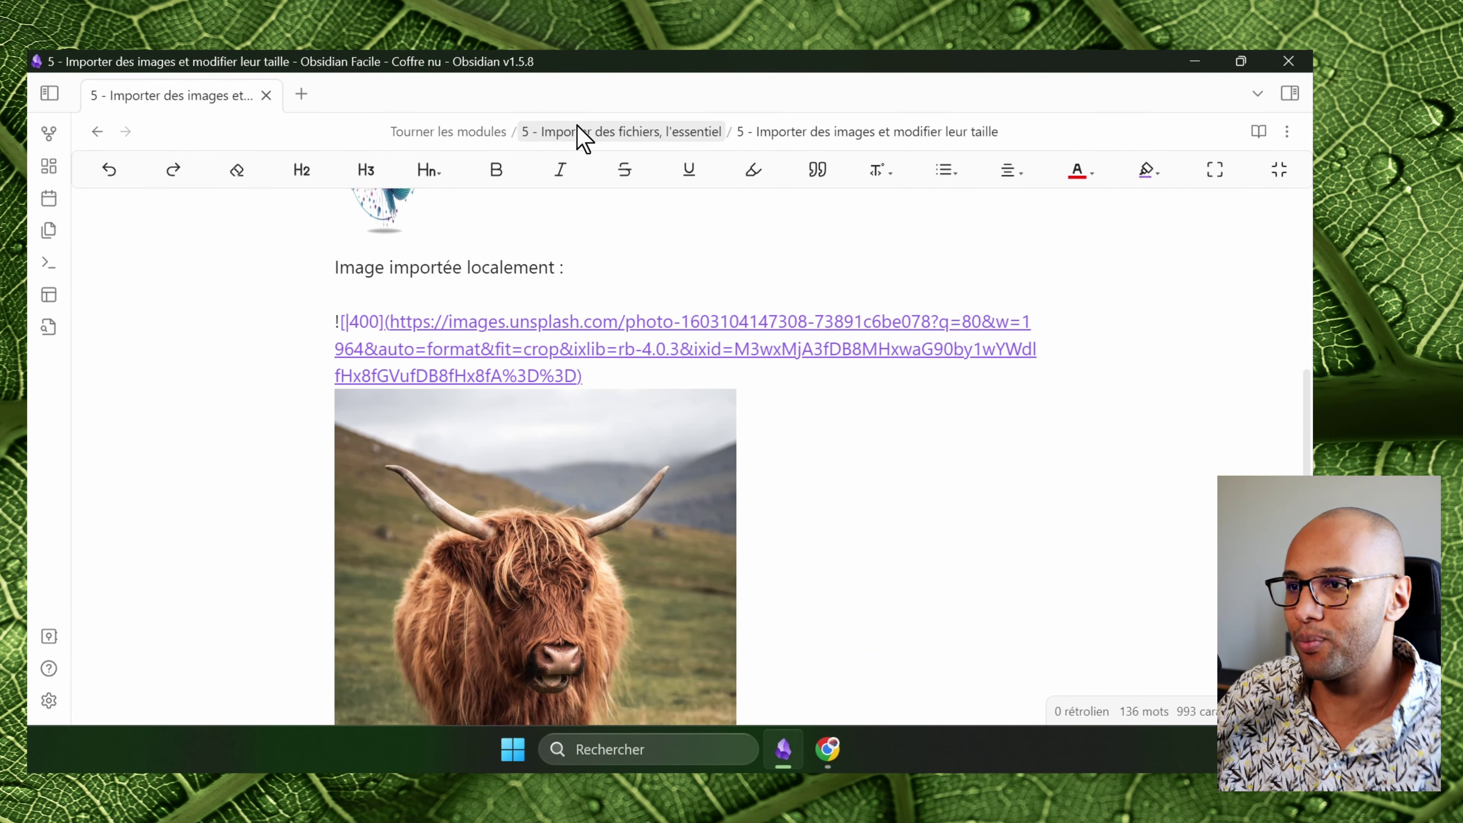
Give the embedded photo a strict display height of 600 by appending "x600" to the width in its brackets.
key("Right")
key("Right")
type("x")
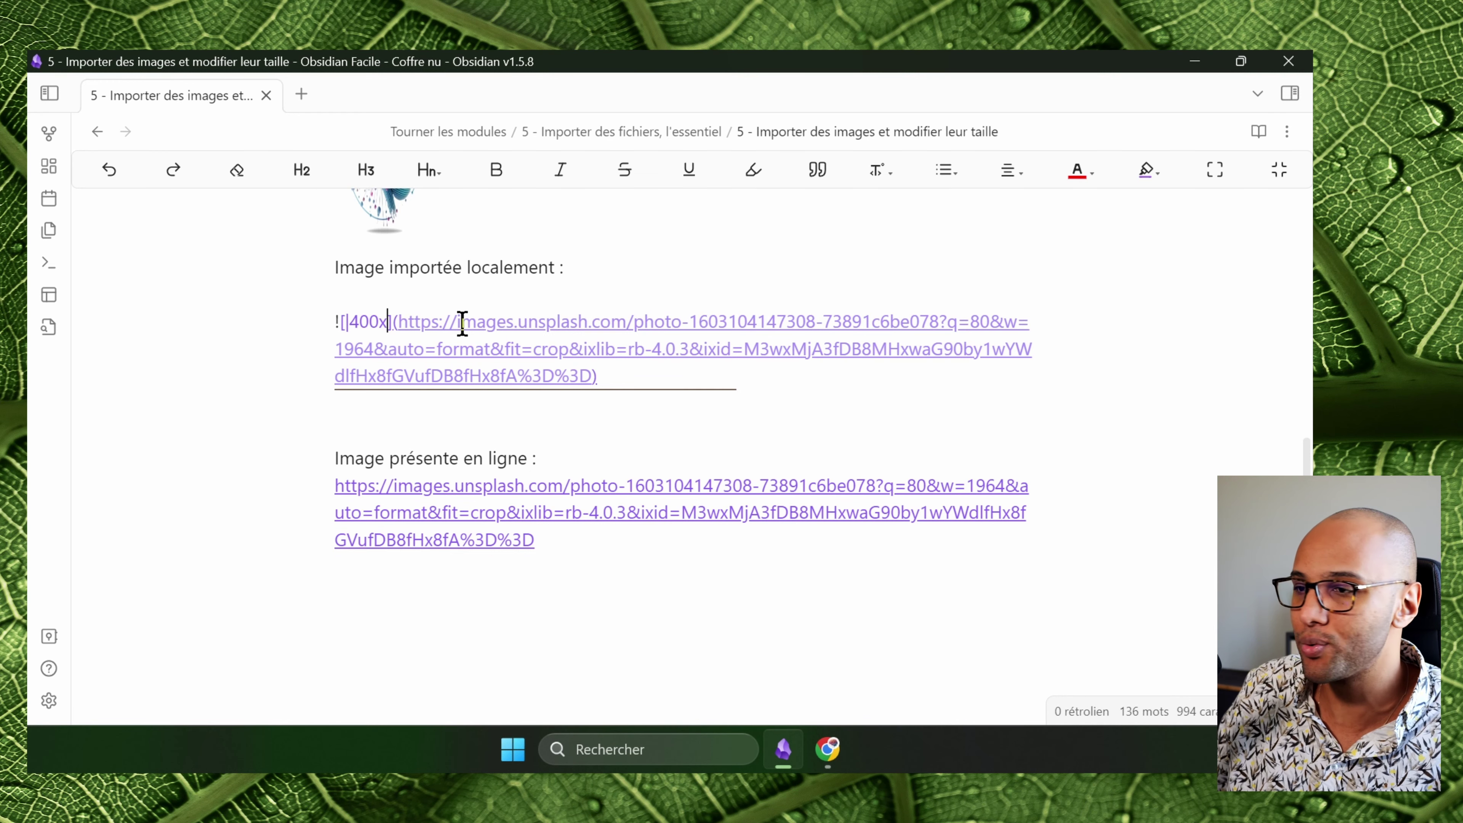
type("600")
scroll(687, 459, "down", 4)
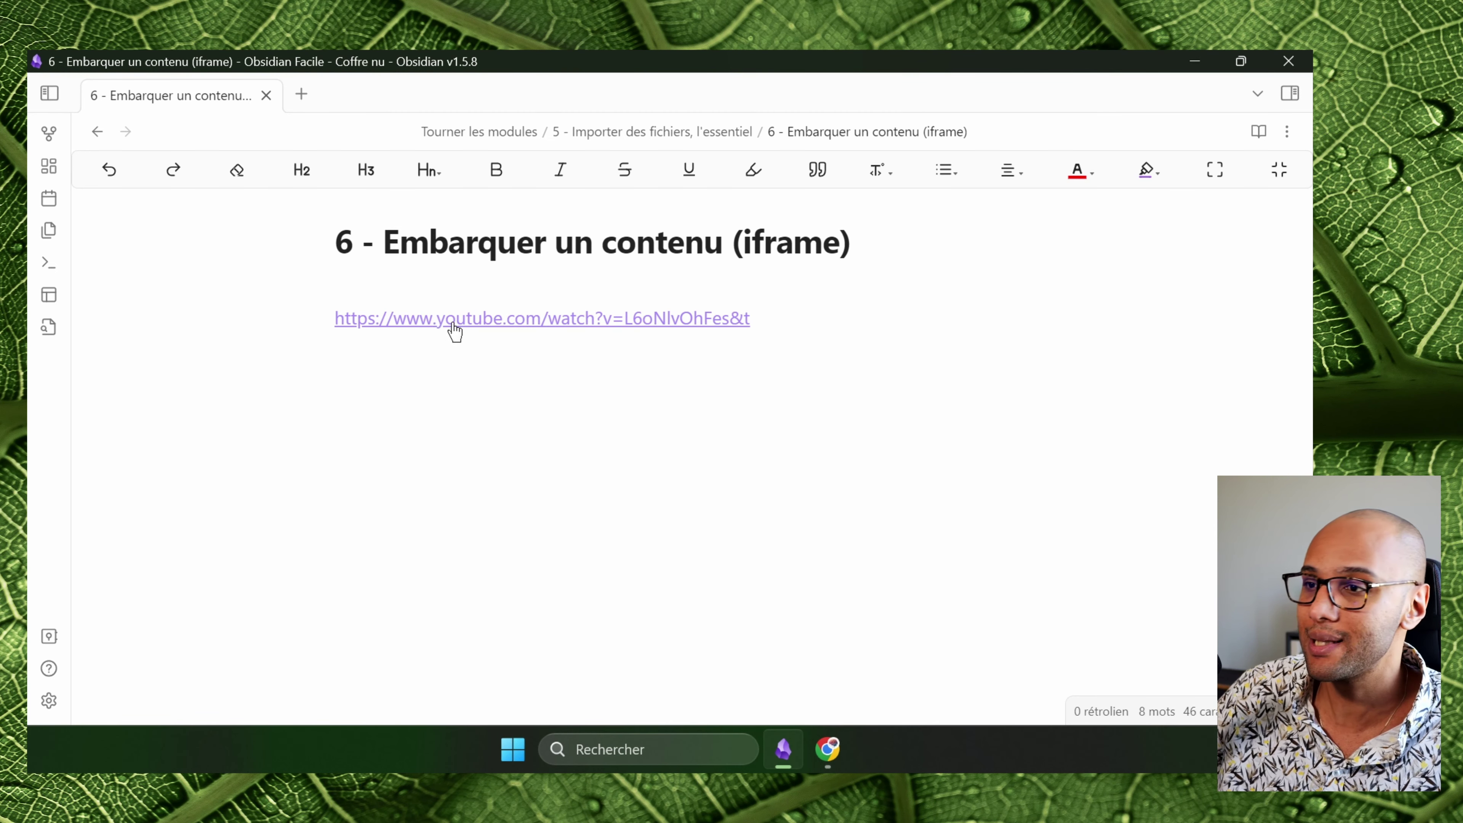
Open the note's YouTube link in Chrome and copy the video's iframe embed code from its sharing options.
left_click(471, 323)
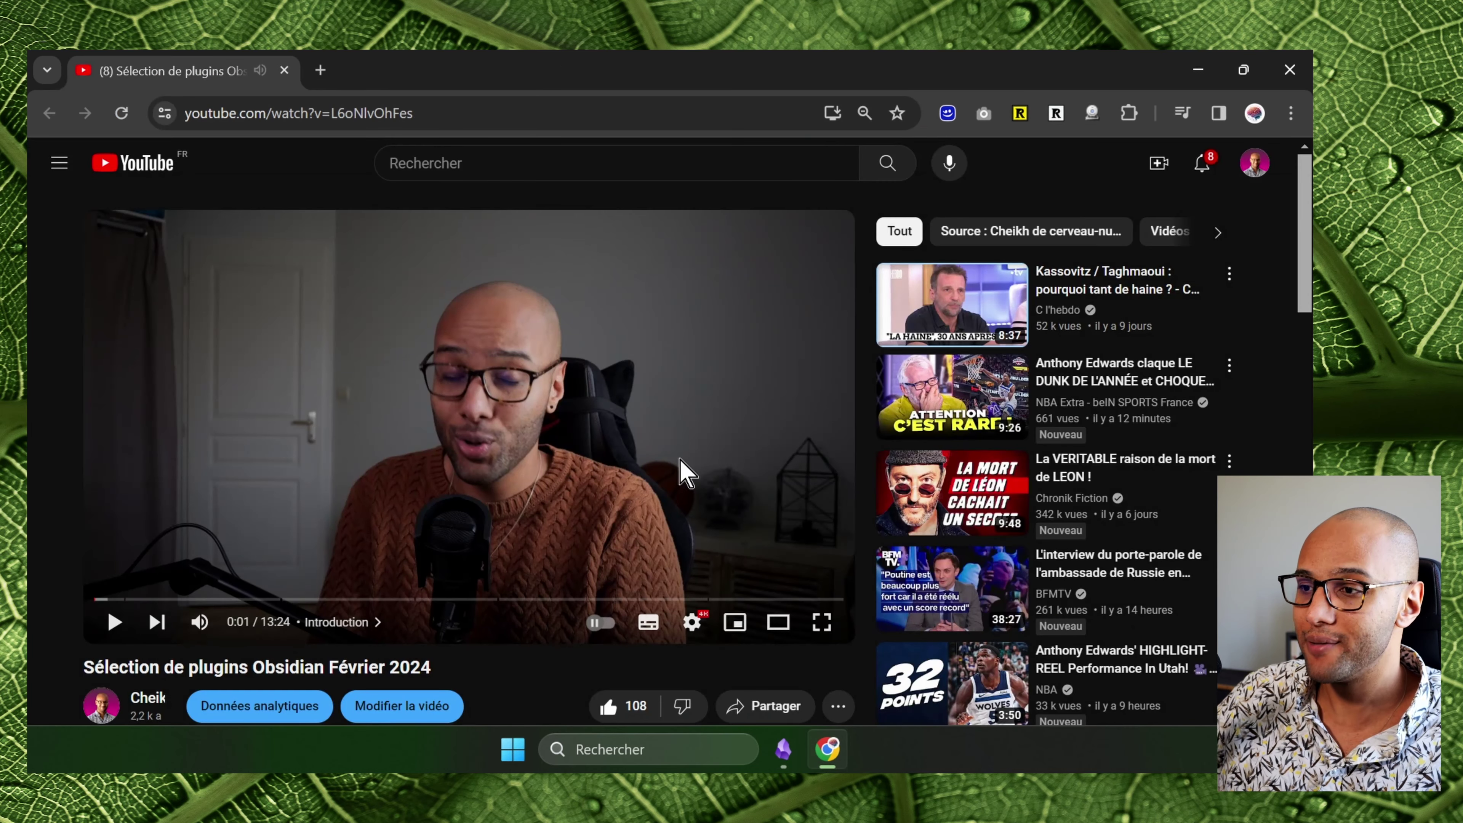
scroll(793, 483, "down", 2)
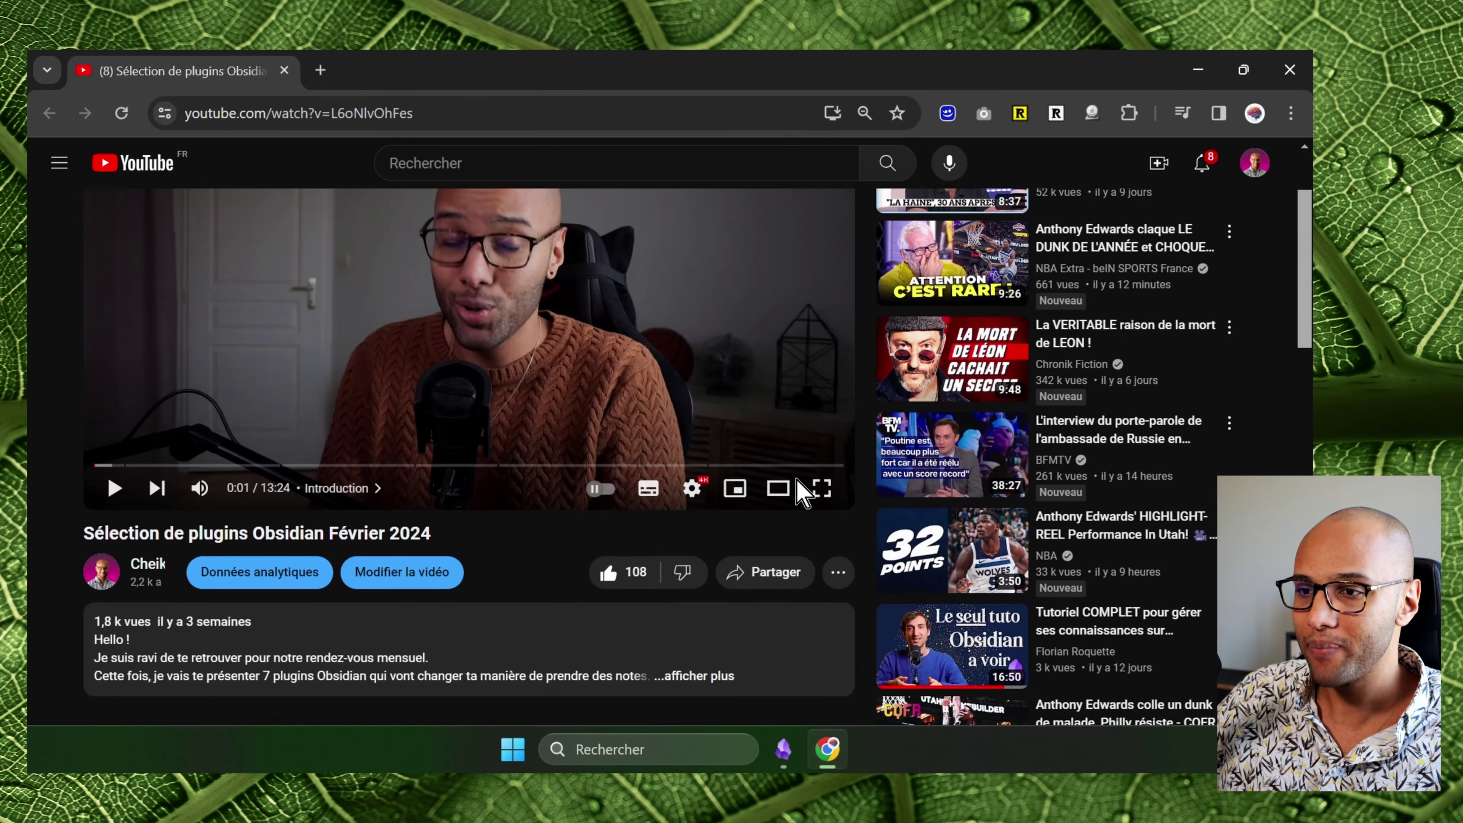
left_click(771, 576)
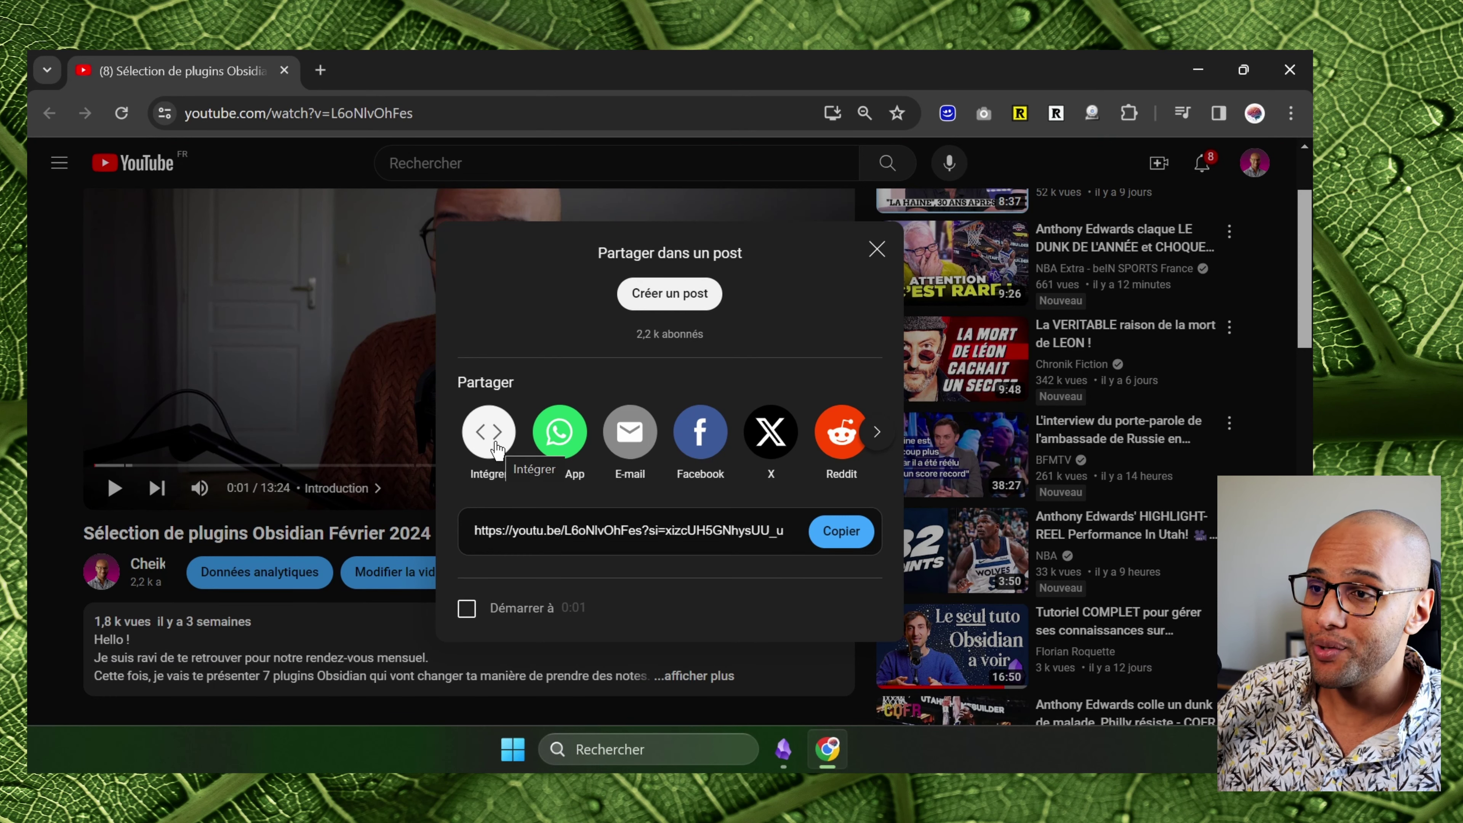
left_click(489, 432)
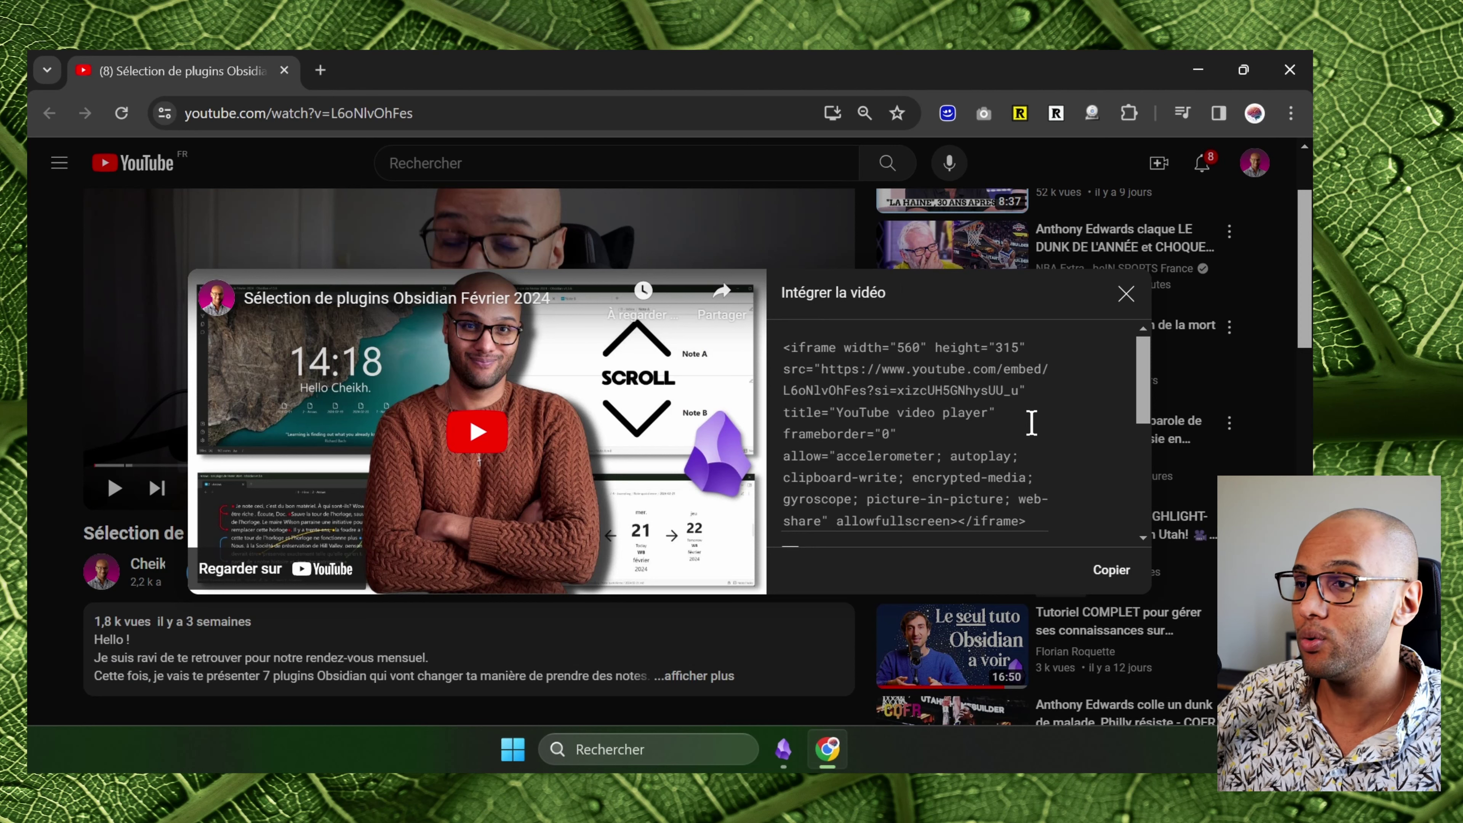
left_click(1117, 578)
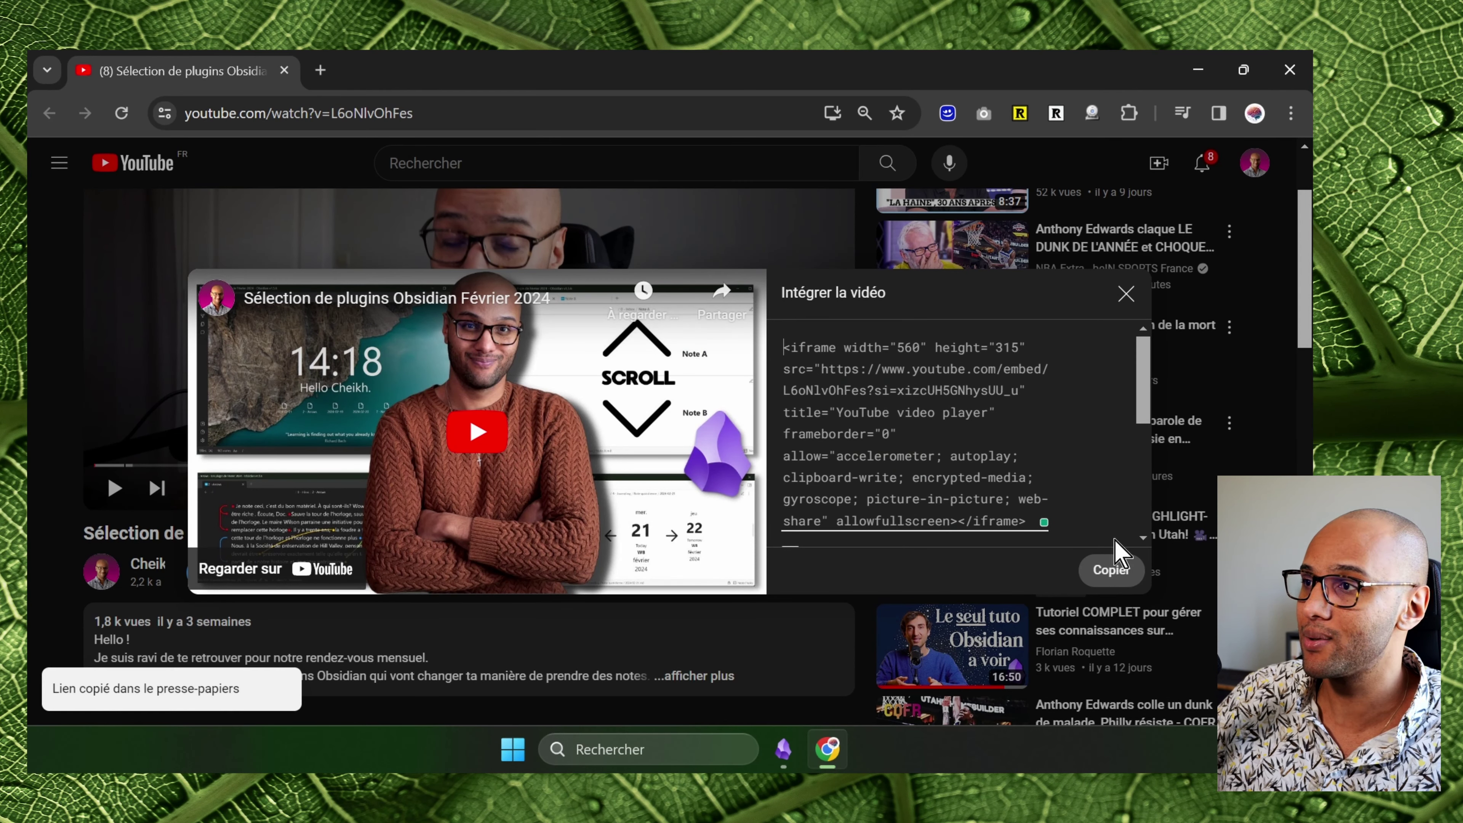
Back in Obsidian, replace the YouTube link with the copied 560 × 315 iframe code and add blank lines below it.
left_click(1204, 69)
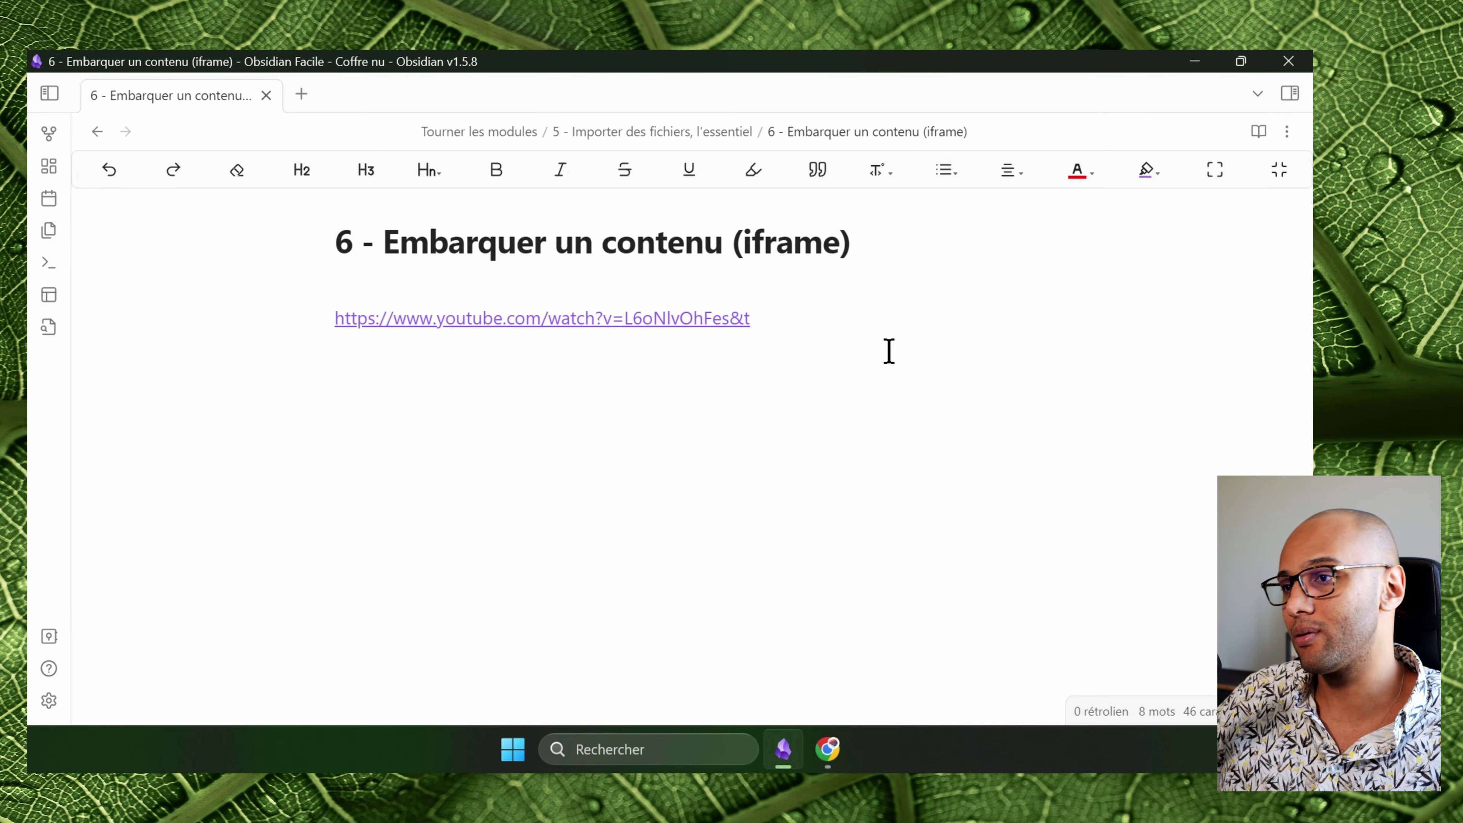
left_click(158, 331, "shift")
type("<iframe width=\"560\" height=\"315\" src=\"https://www.youtube.com/embed/L6oNlvOhFes?si=xizcUH5GNhysUU_u\" title=\"YouTube video player\" frameborder=\"0\" allow=\"accelerometer; autoplay; clipboard-write; encrypted-media; gyroscope; picture-in-picture; web-share\" allowfullscreen></iframe>")
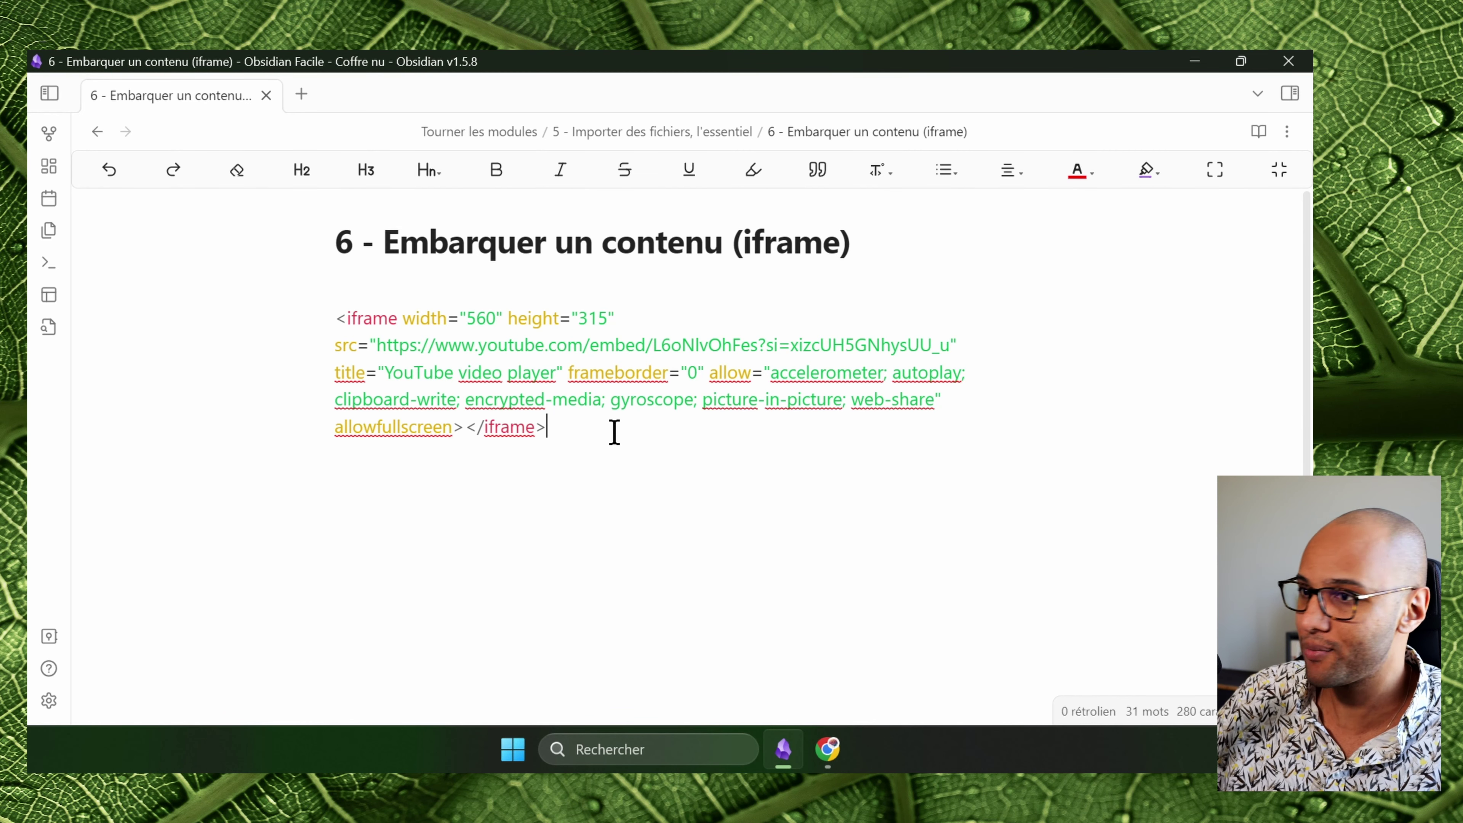
key("Return")
key("Return")
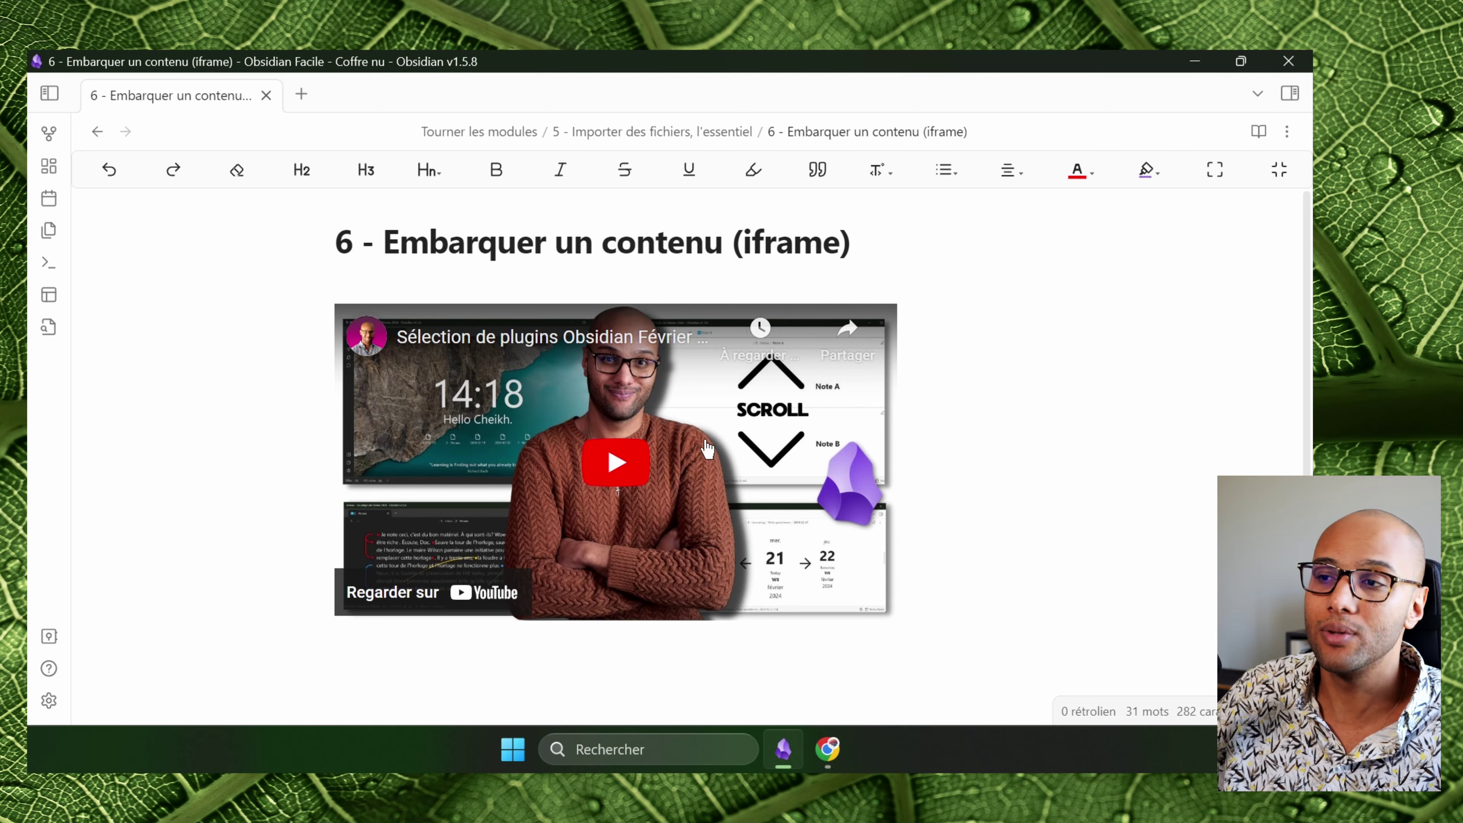
scroll(932, 388, "down", 1)
scroll(932, 388, "down", 1)
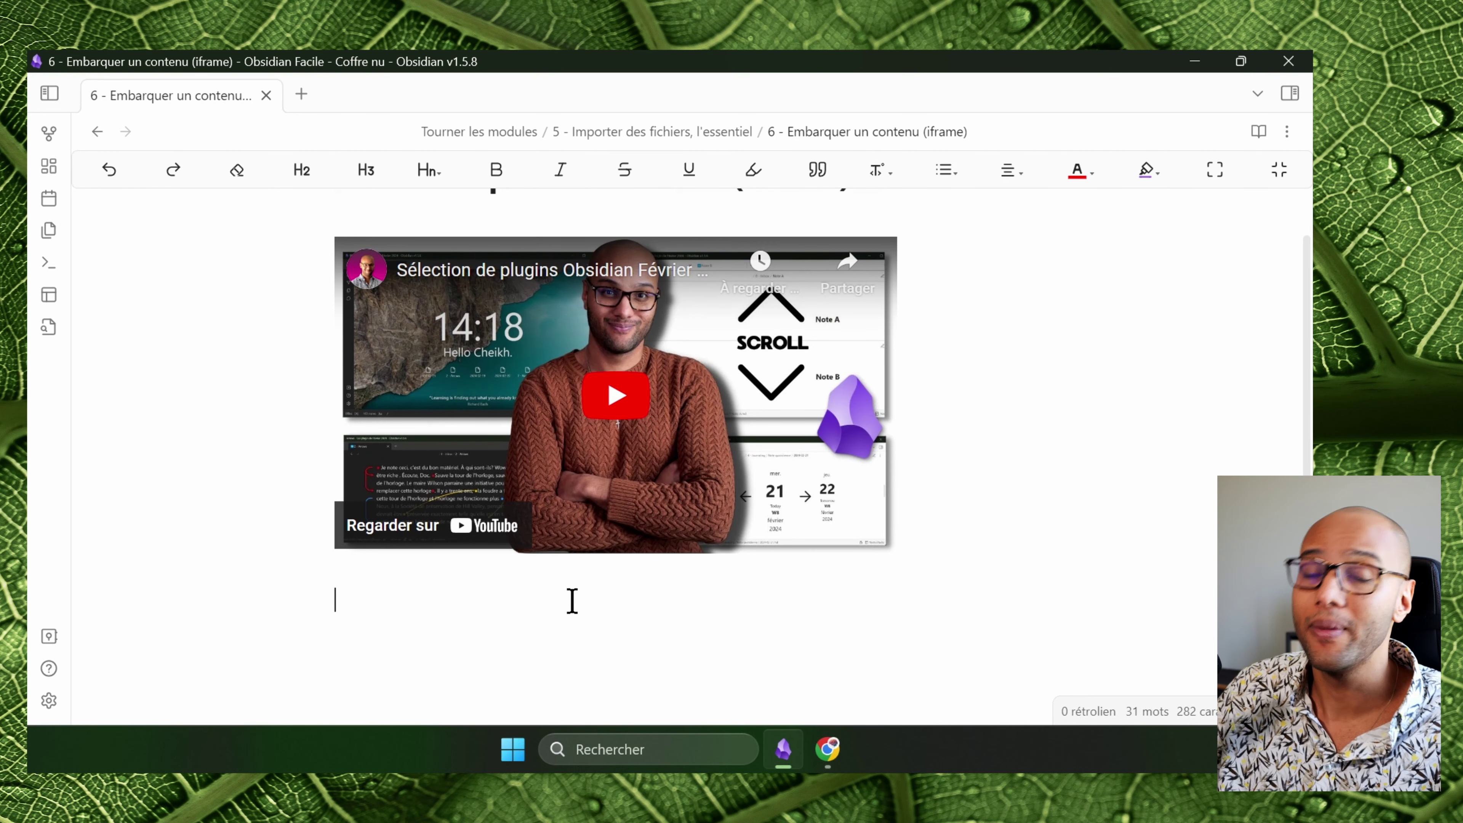
scroll(572, 600, "down", 4)
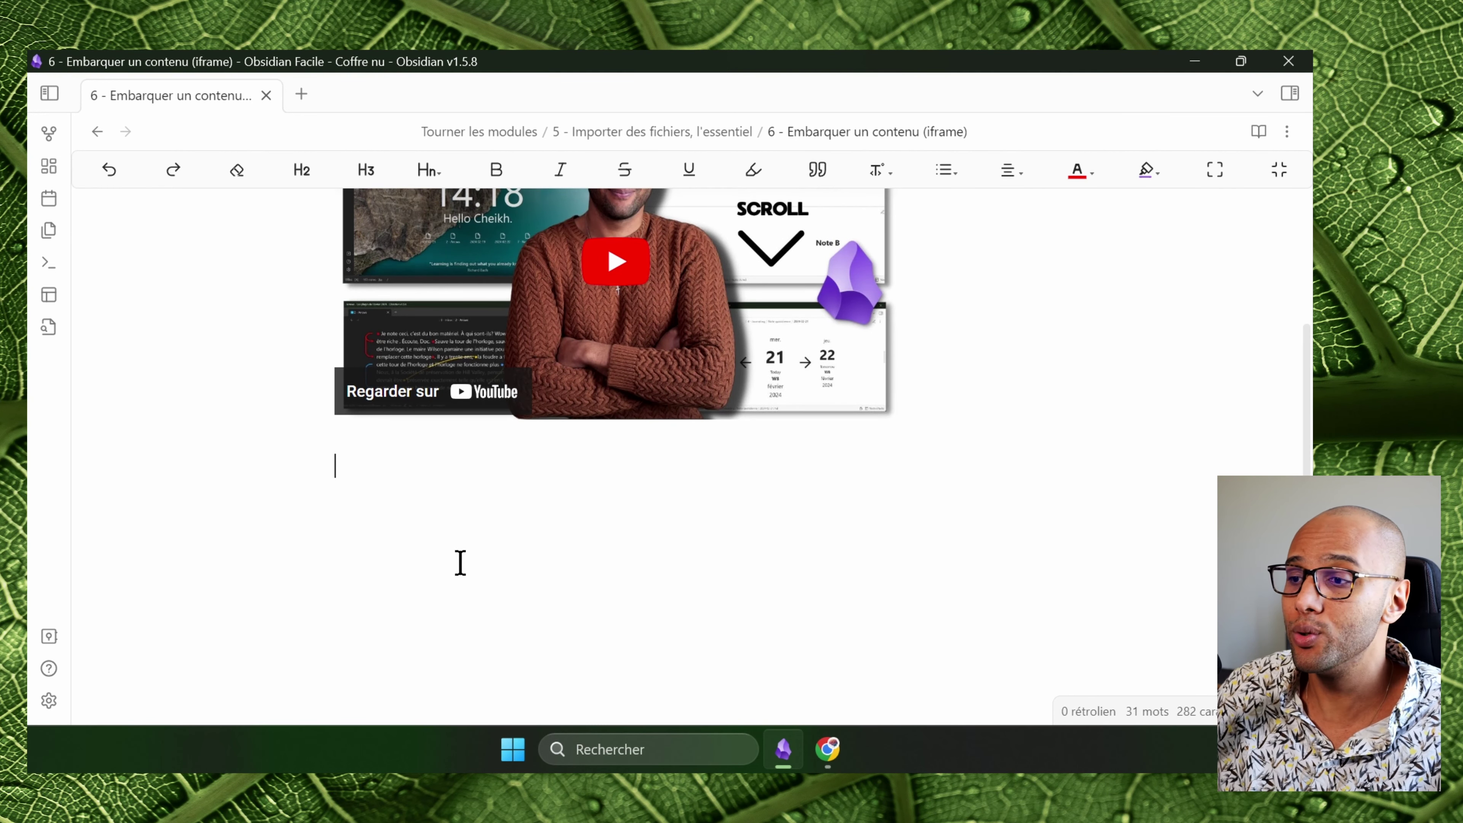
View the Météo-France widgets page in Chrome, and paste its 150 × 300 Limoges widget iframe below the video in the Obsidian note.
left_click(827, 748)
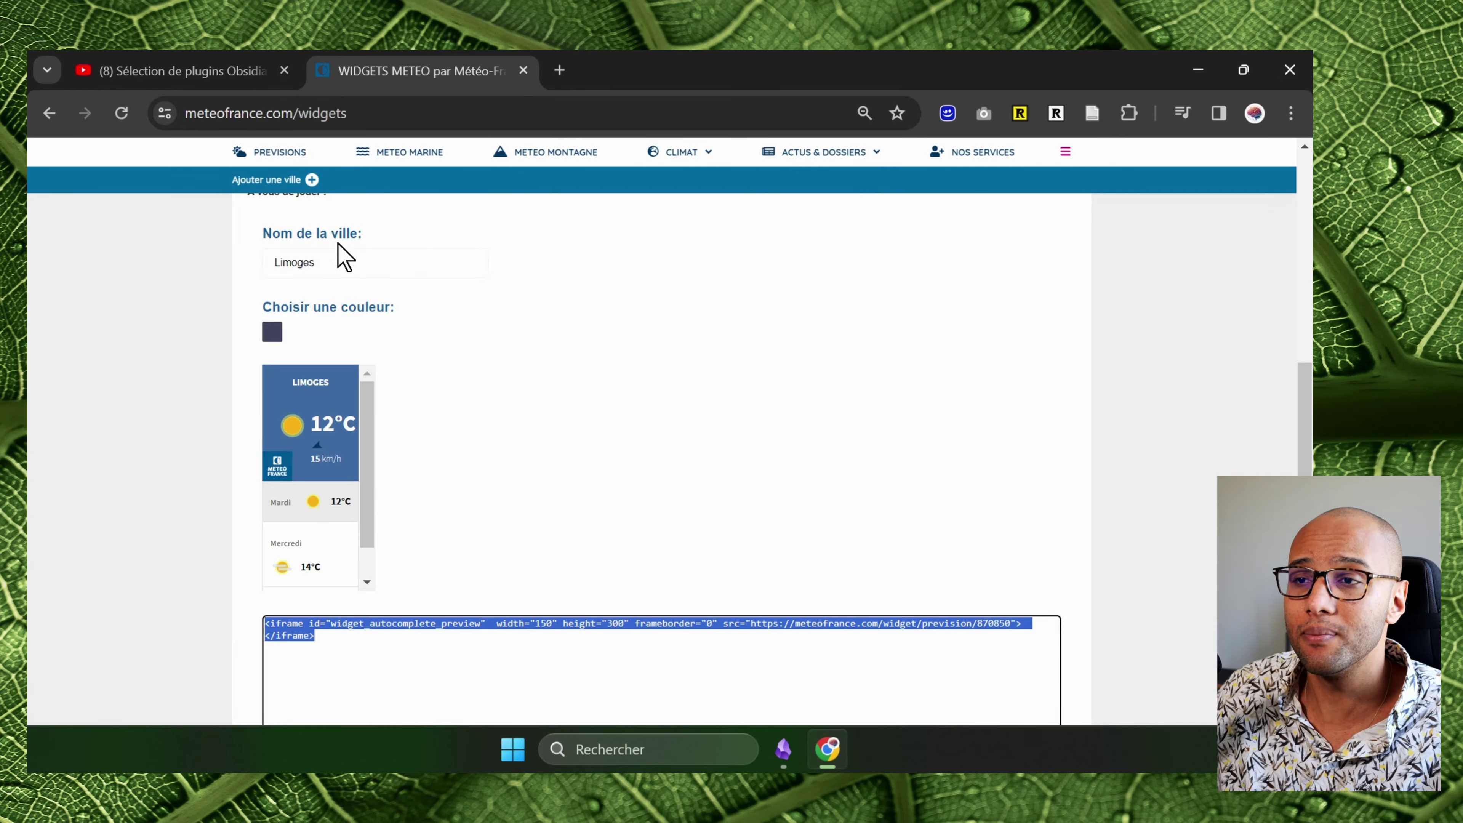
scroll(351, 236, "up", 3)
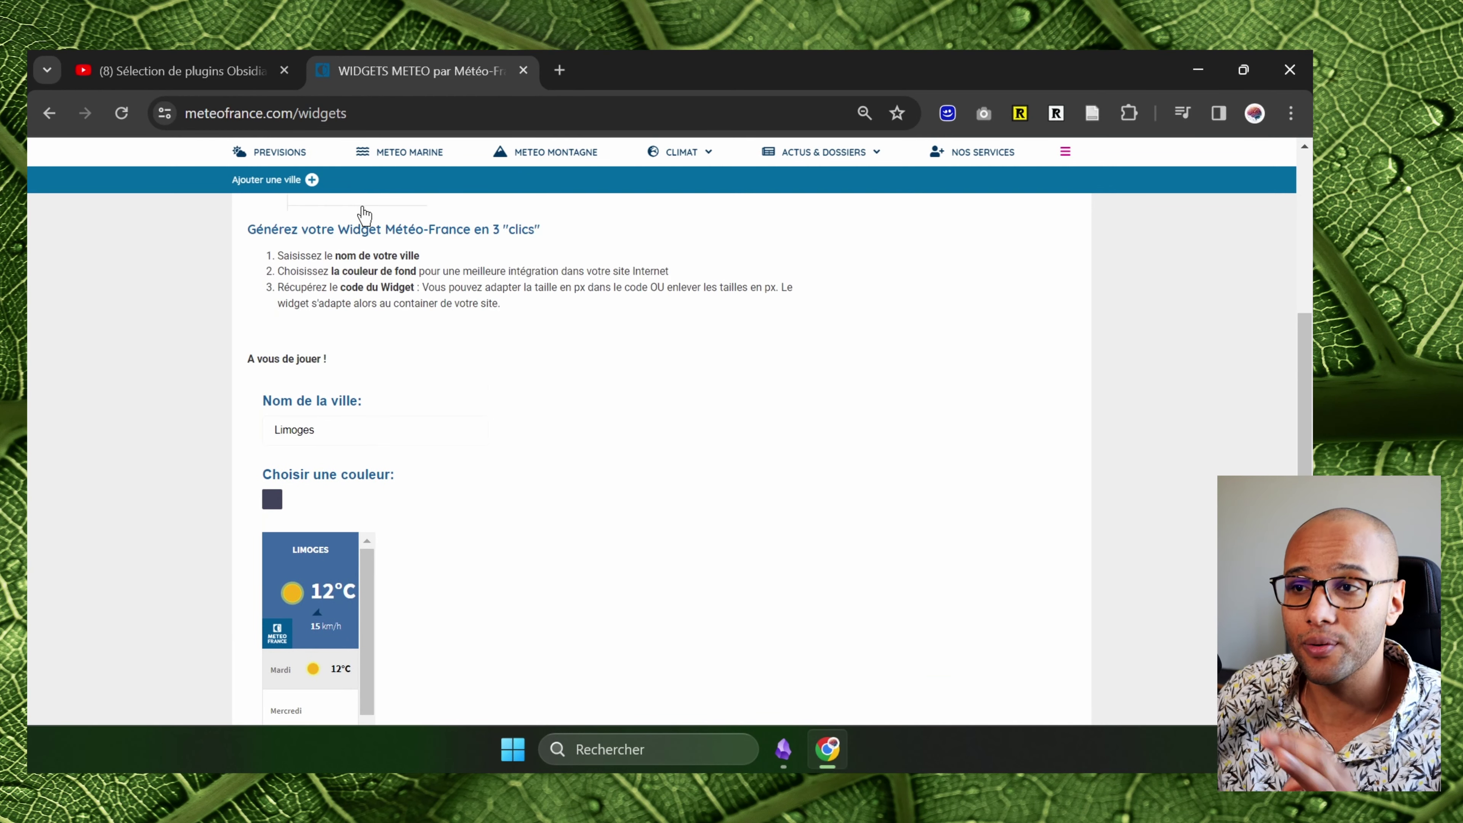
left_click(829, 762)
type("<iframe id=\"widget_autocomplete_preview\"  width=\"150\" height=\"300\" frameborder=\"0\" src=\"https://meteofrance.com/widget/prevision/870850\"> </iframe>")
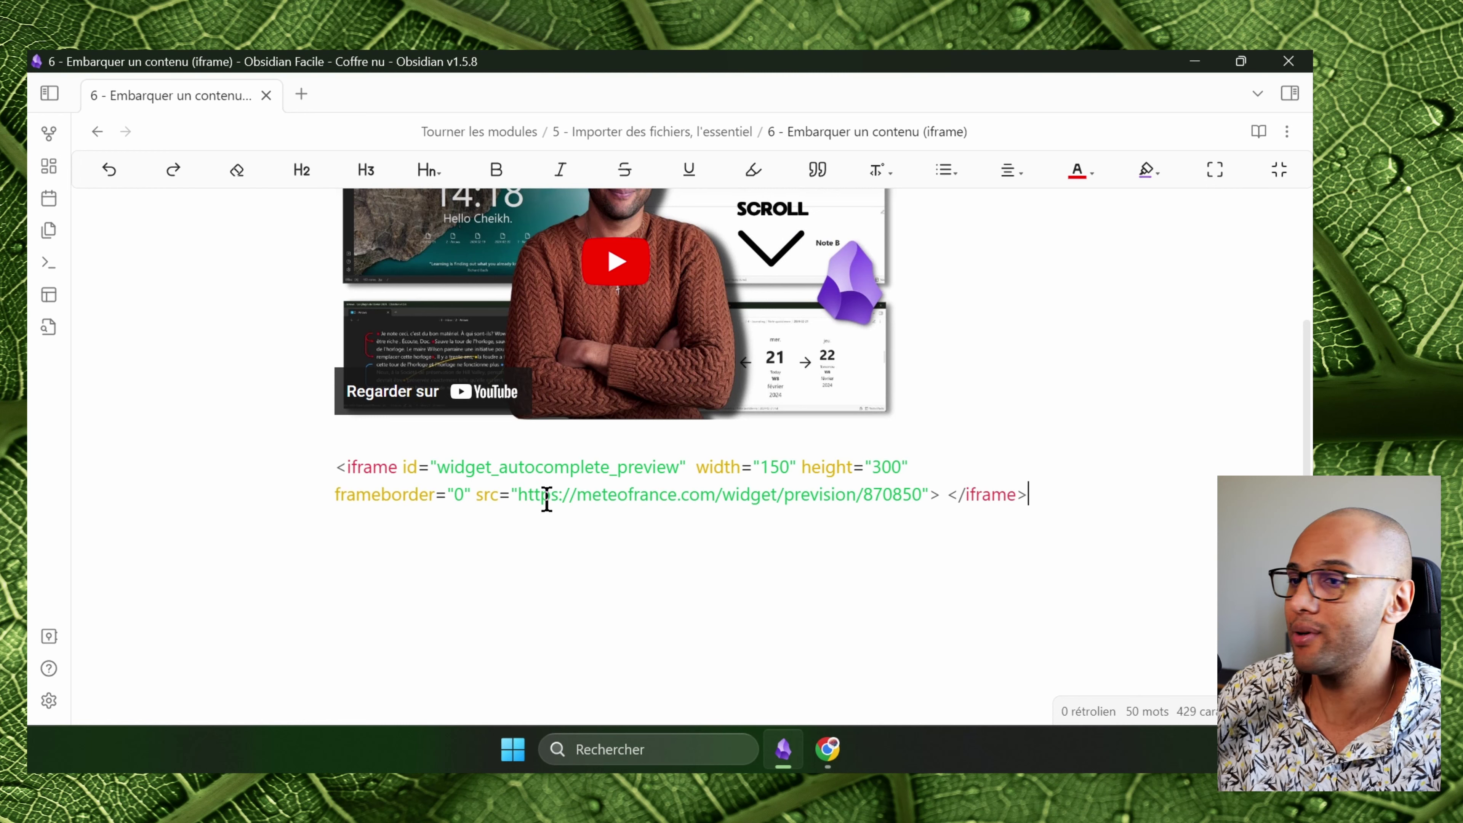
key("Return")
scroll(611, 470, "down", 2)
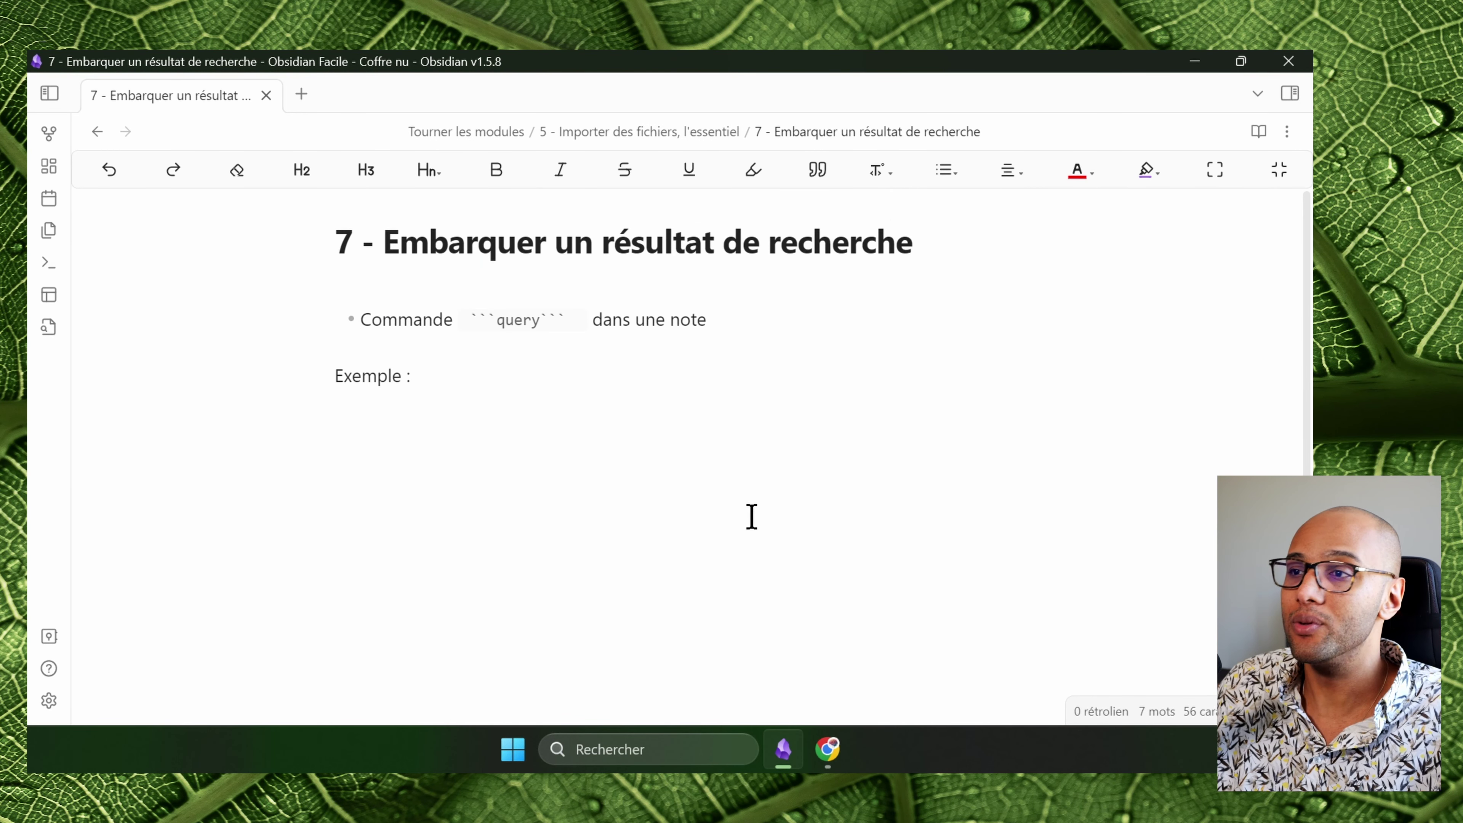
Below "Exemple :", add a "query" code block containing the search term "recette" to embed its search results in the note.
left_click(750, 515)
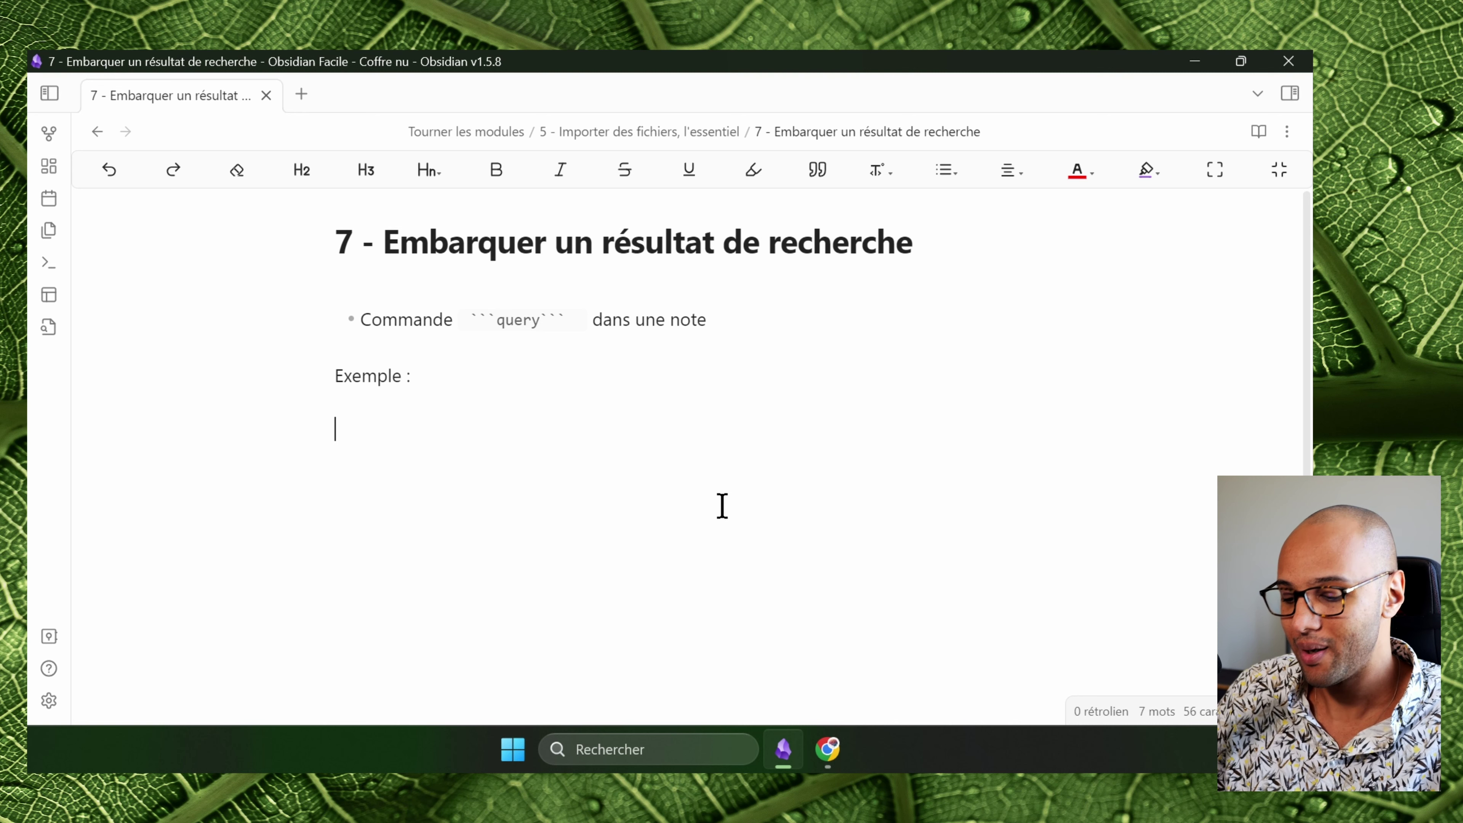
type("```")
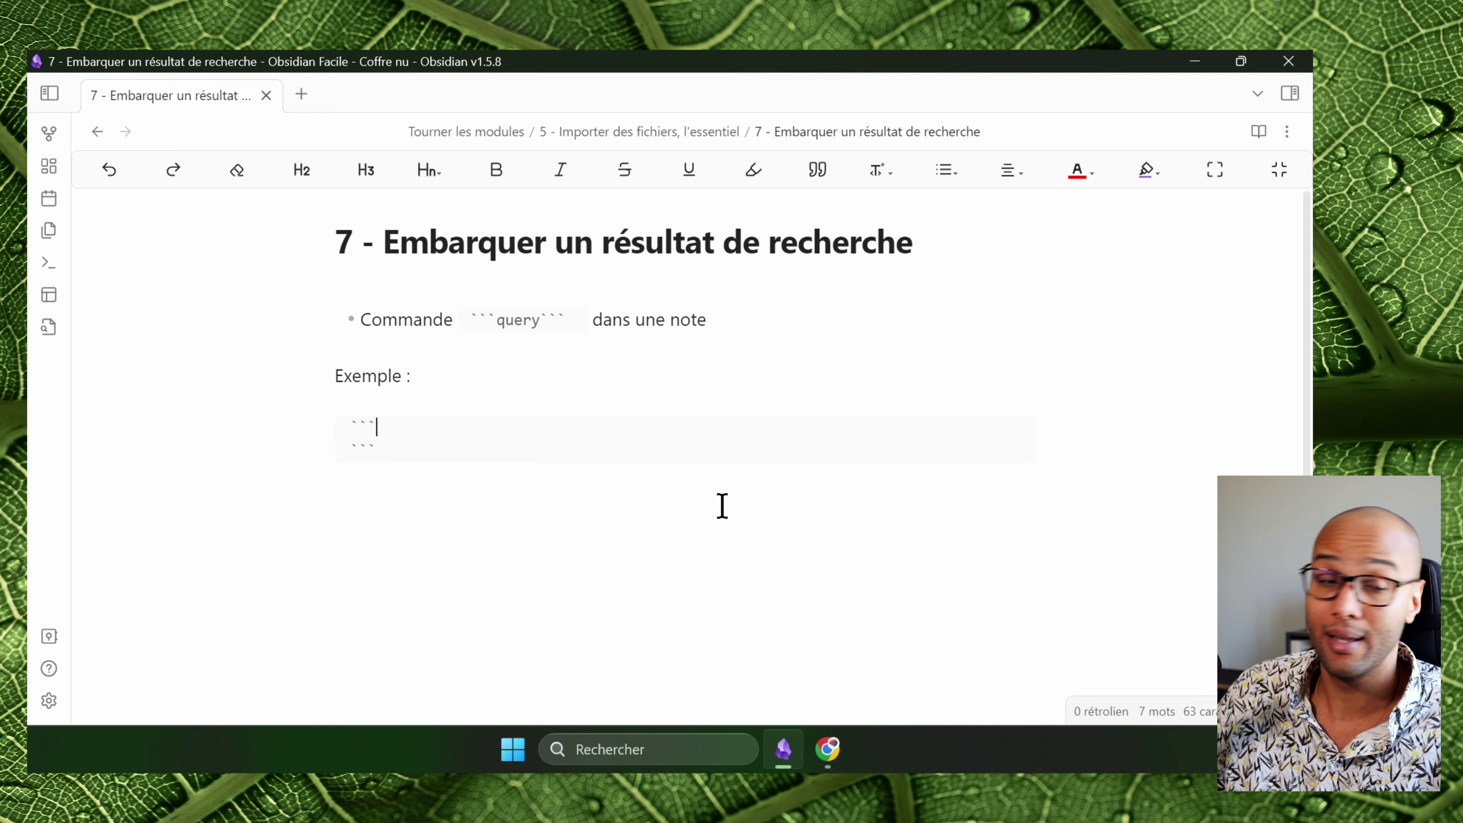
type("q")
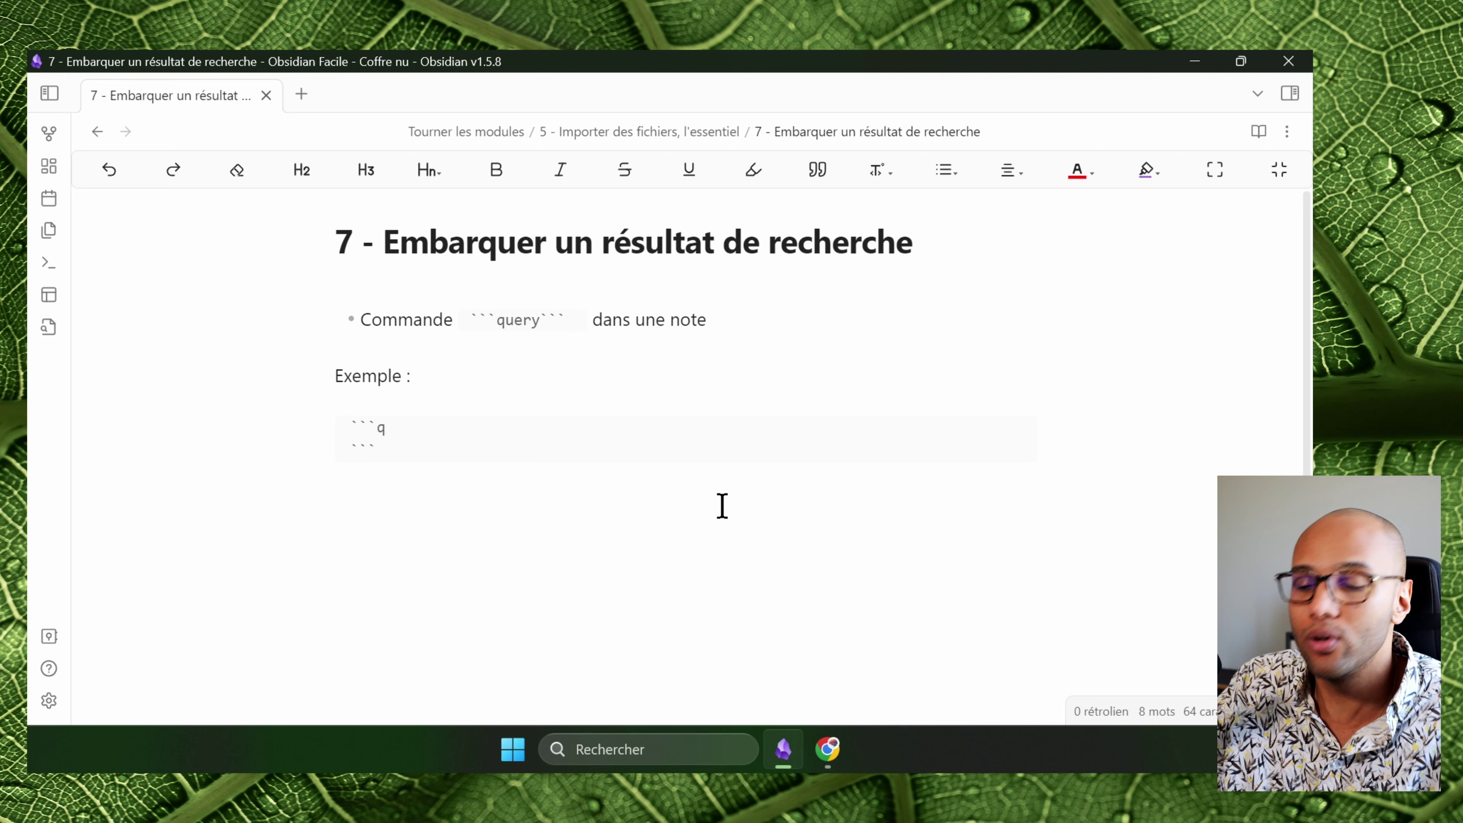
type("uery")
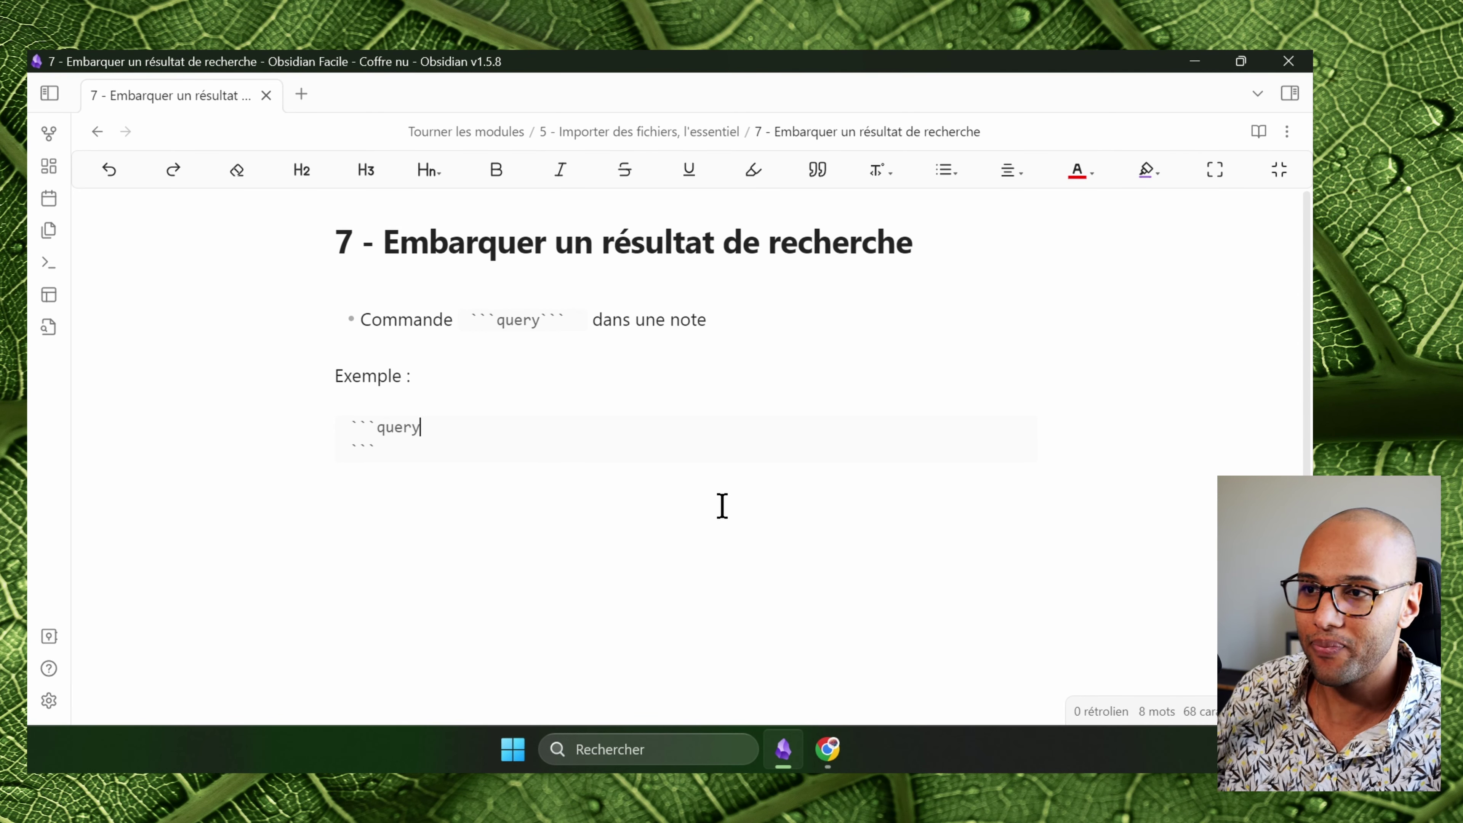
key("Return")
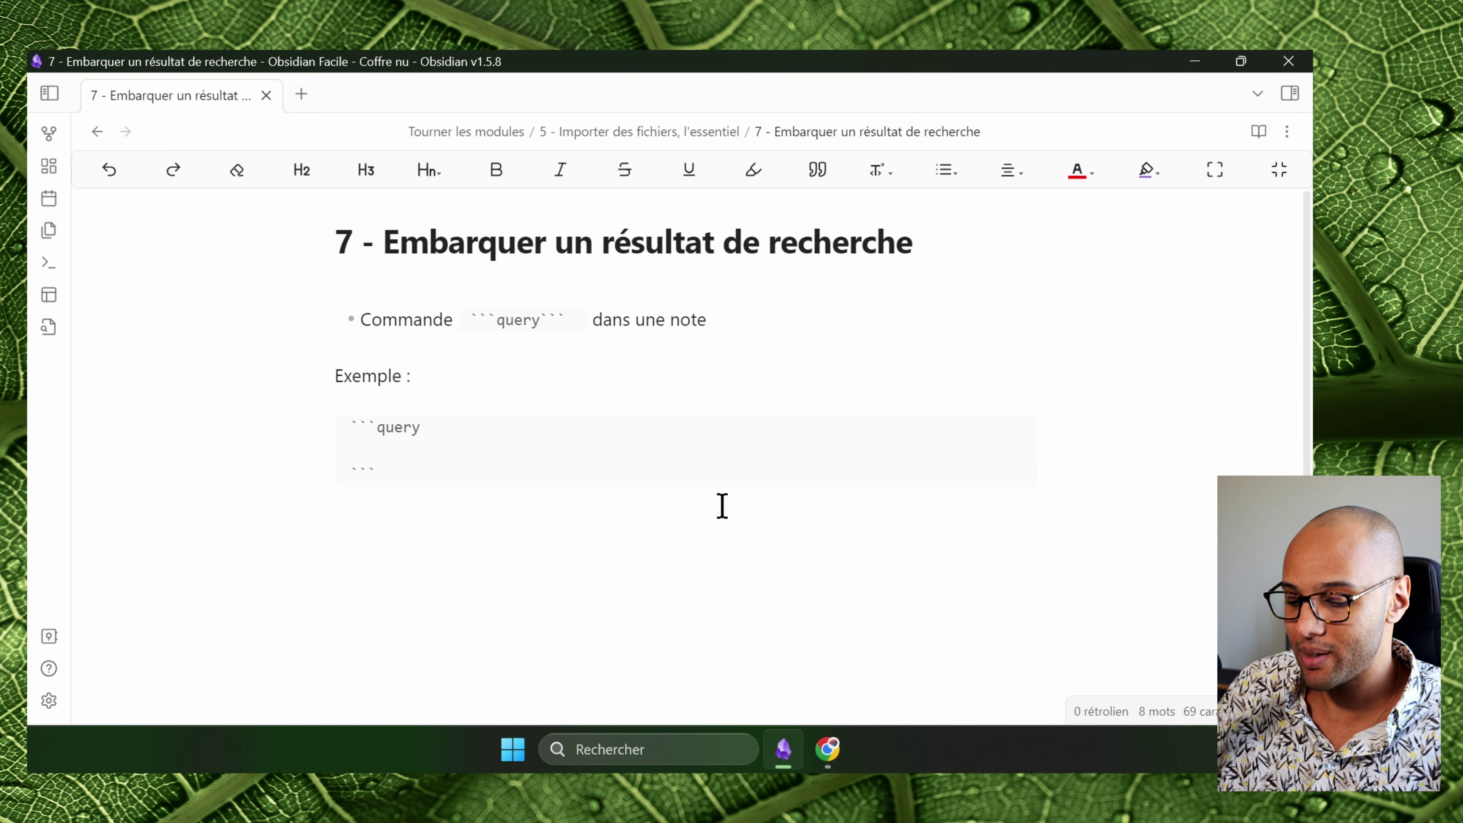
type("recette")
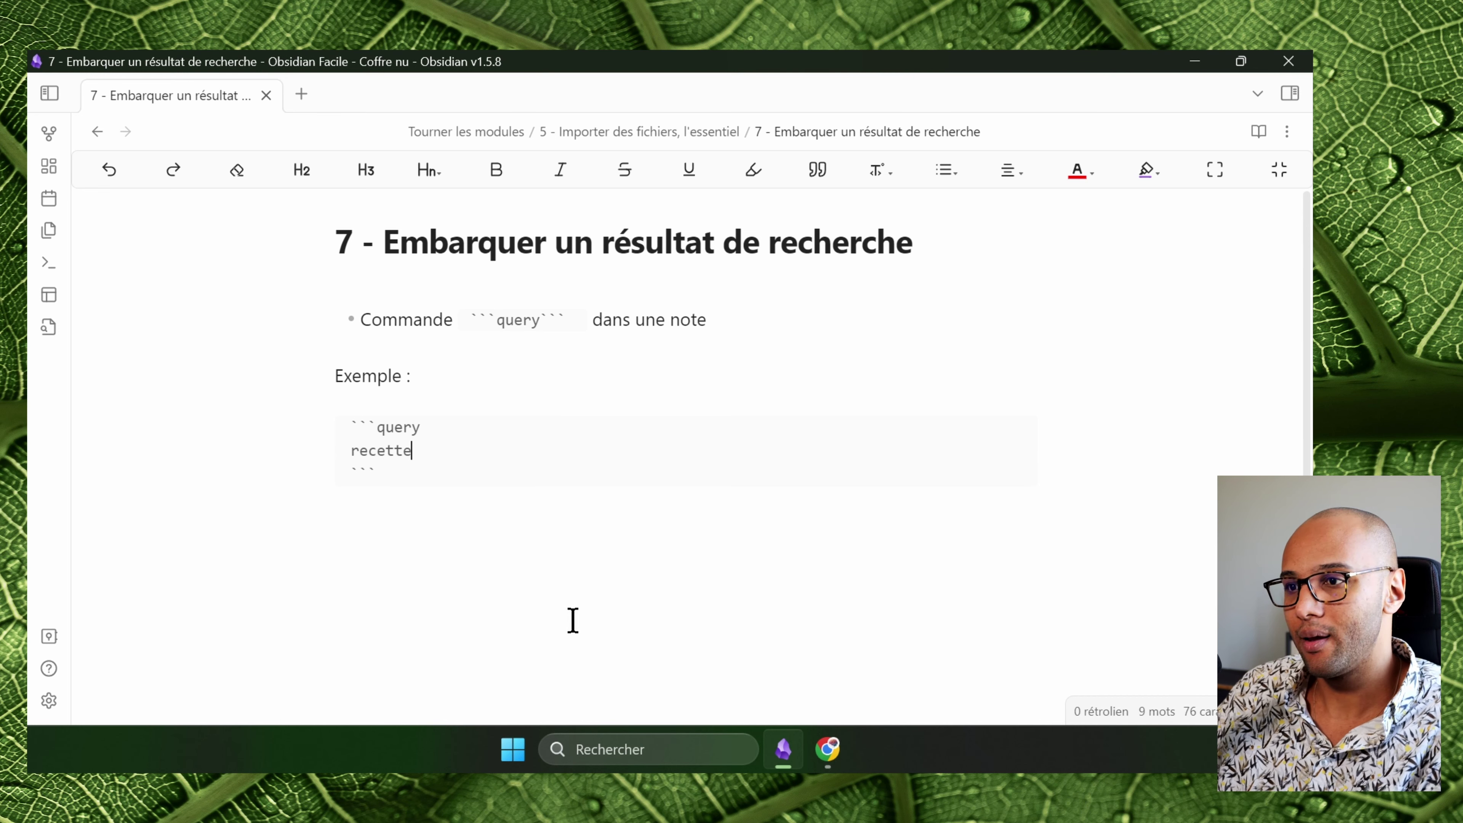
key("Down")
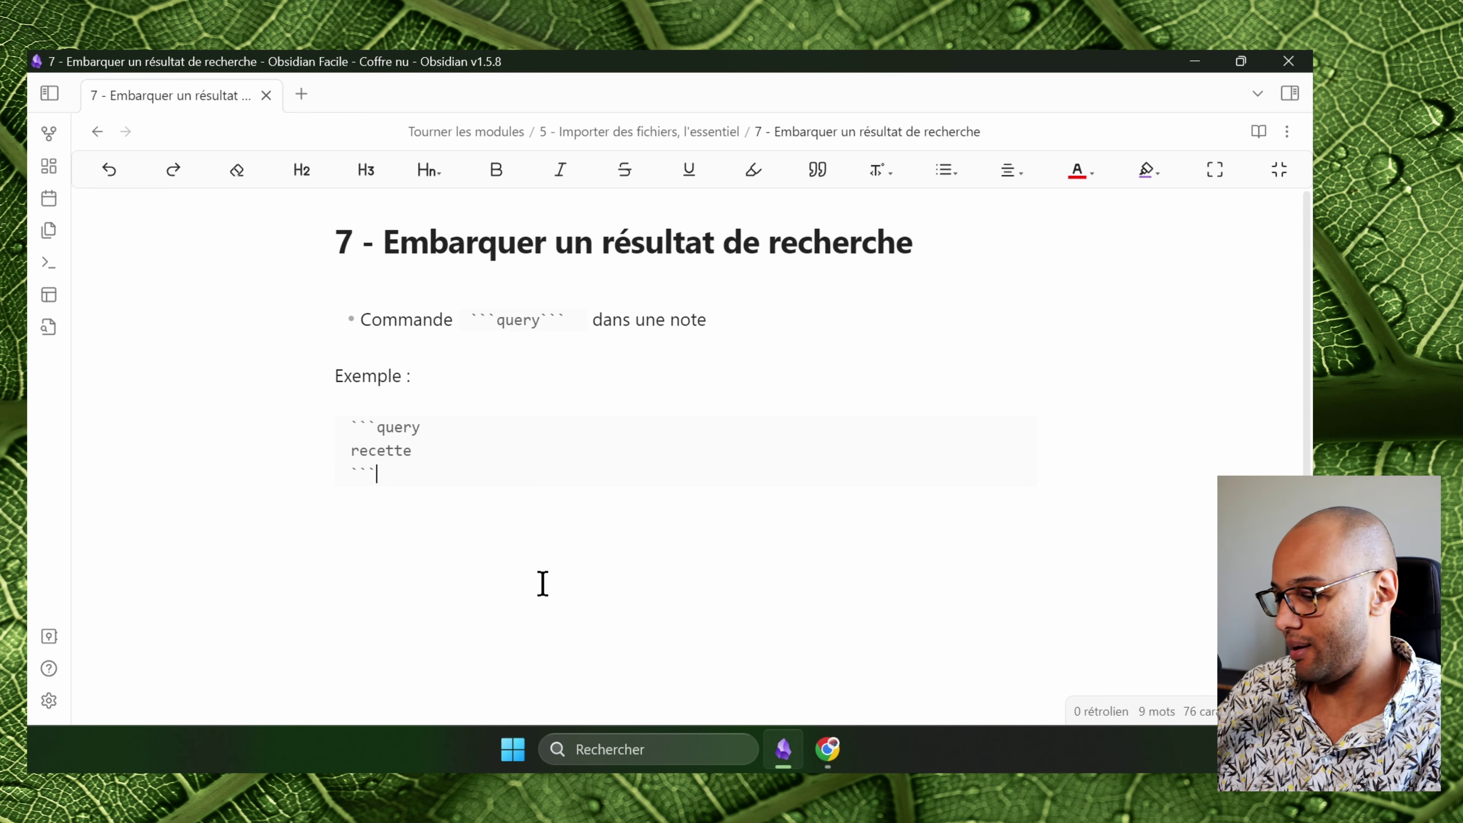
key("Return")
In reading view, collapse the "1 - Poulet basquaise (LIENS)" result and open the #recette/flop match under "1 - Poulet basquaise (TAGS)".
scroll(1110, 303, "down", 1)
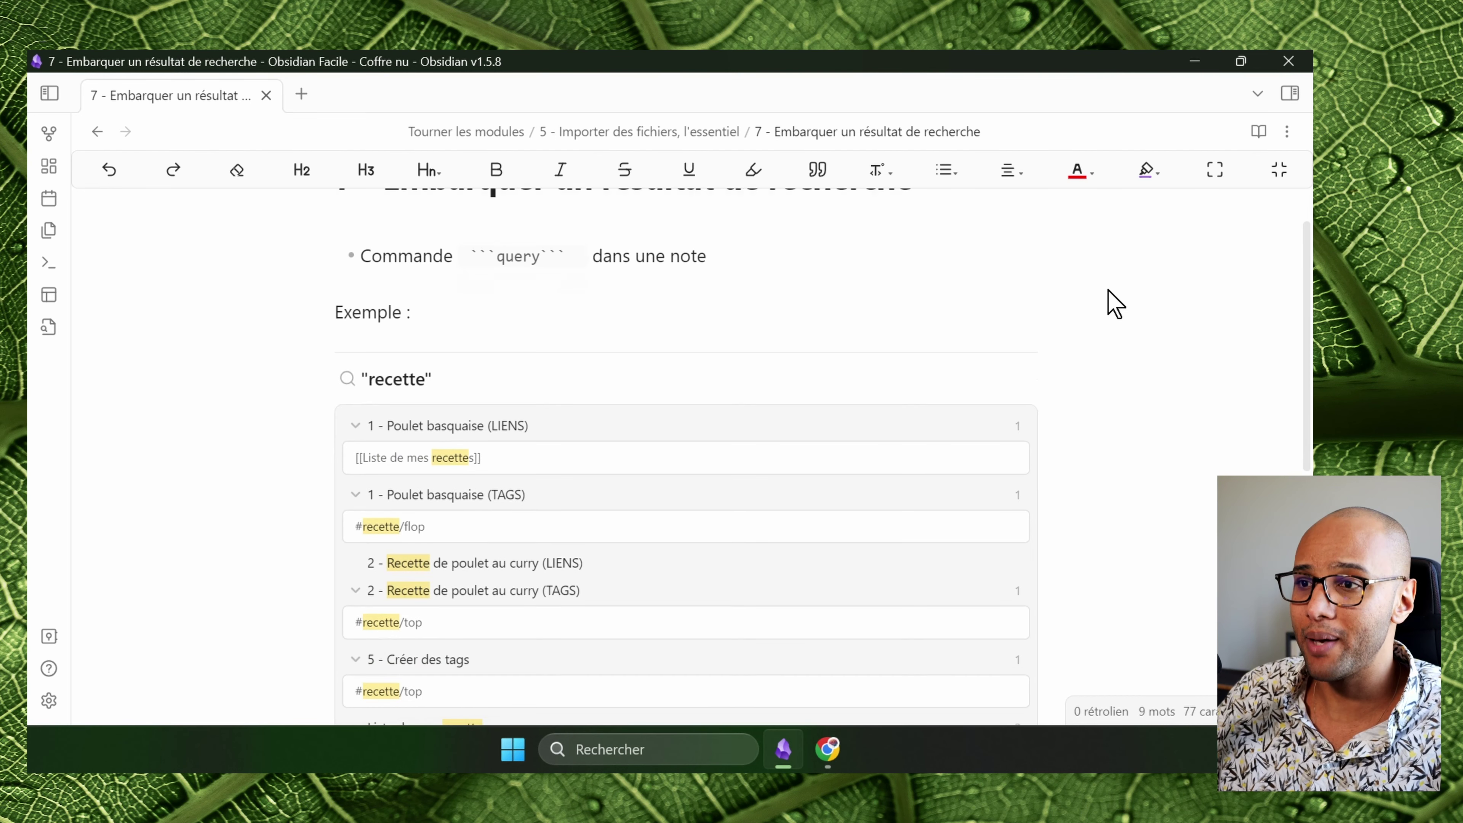
scroll(950, 441, "down", 2)
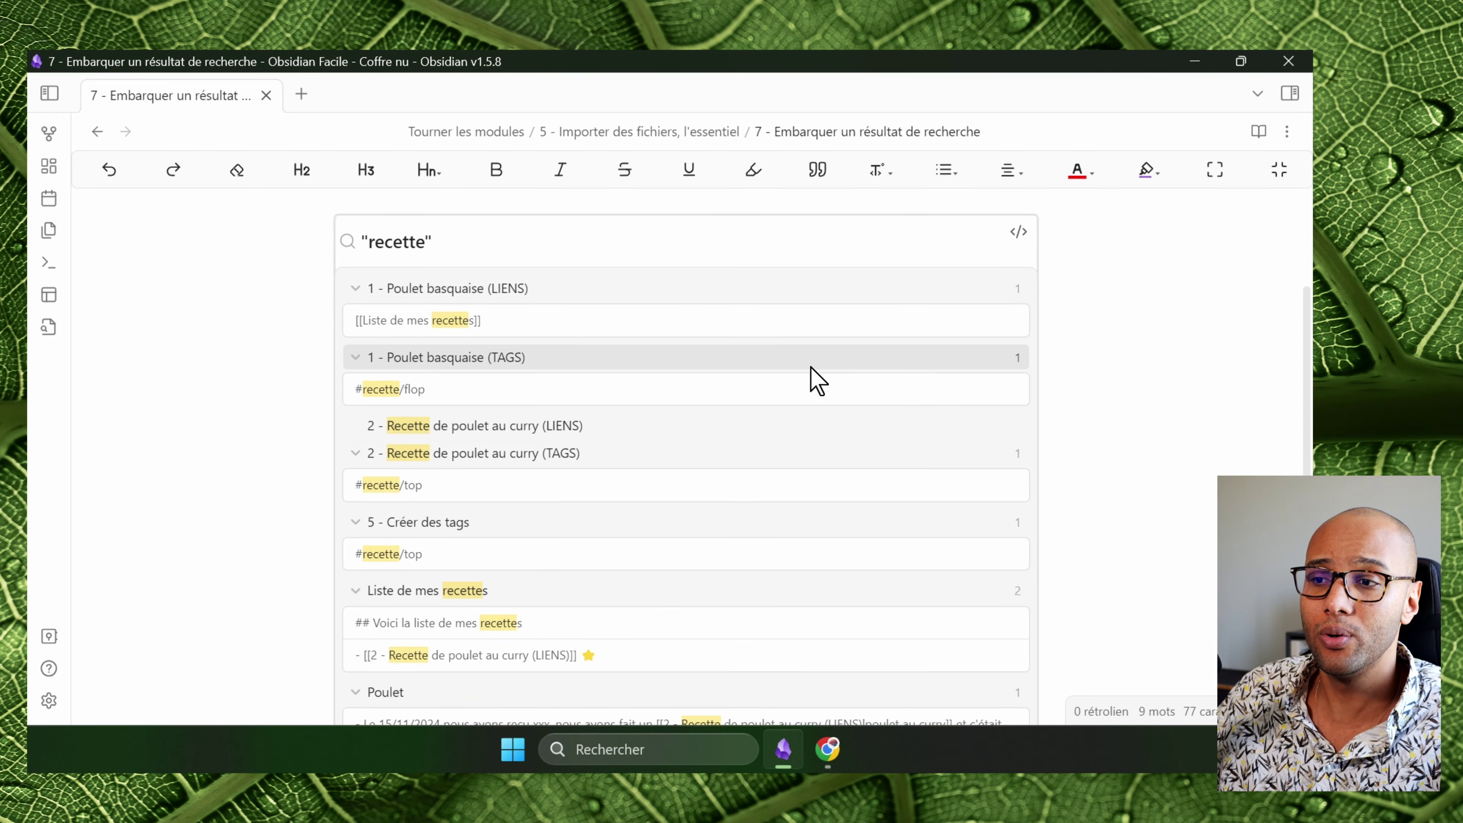
scroll(1087, 382, "up", 2)
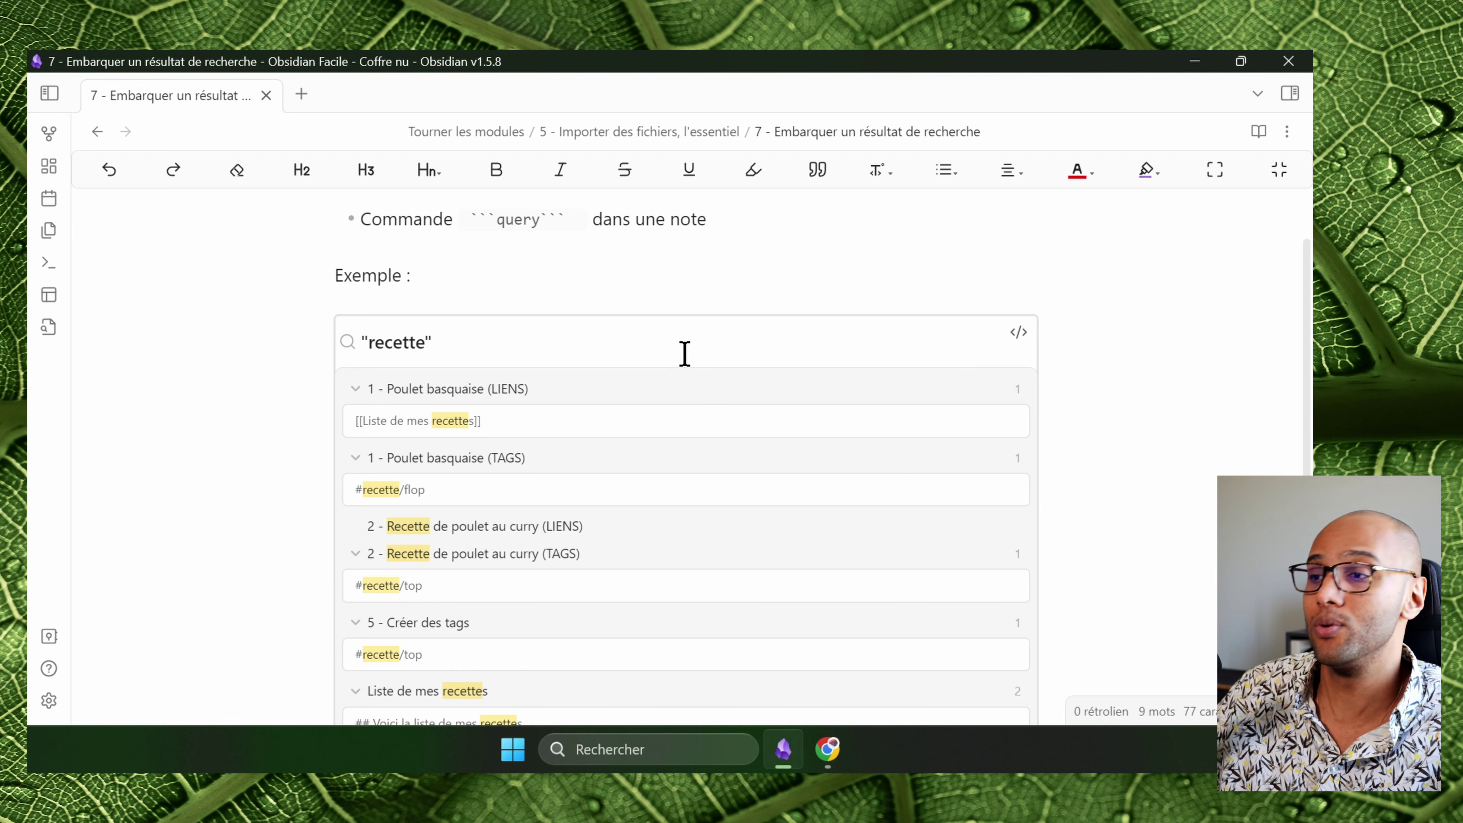
key("ctrl+e")
scroll(731, 368, "down", 2)
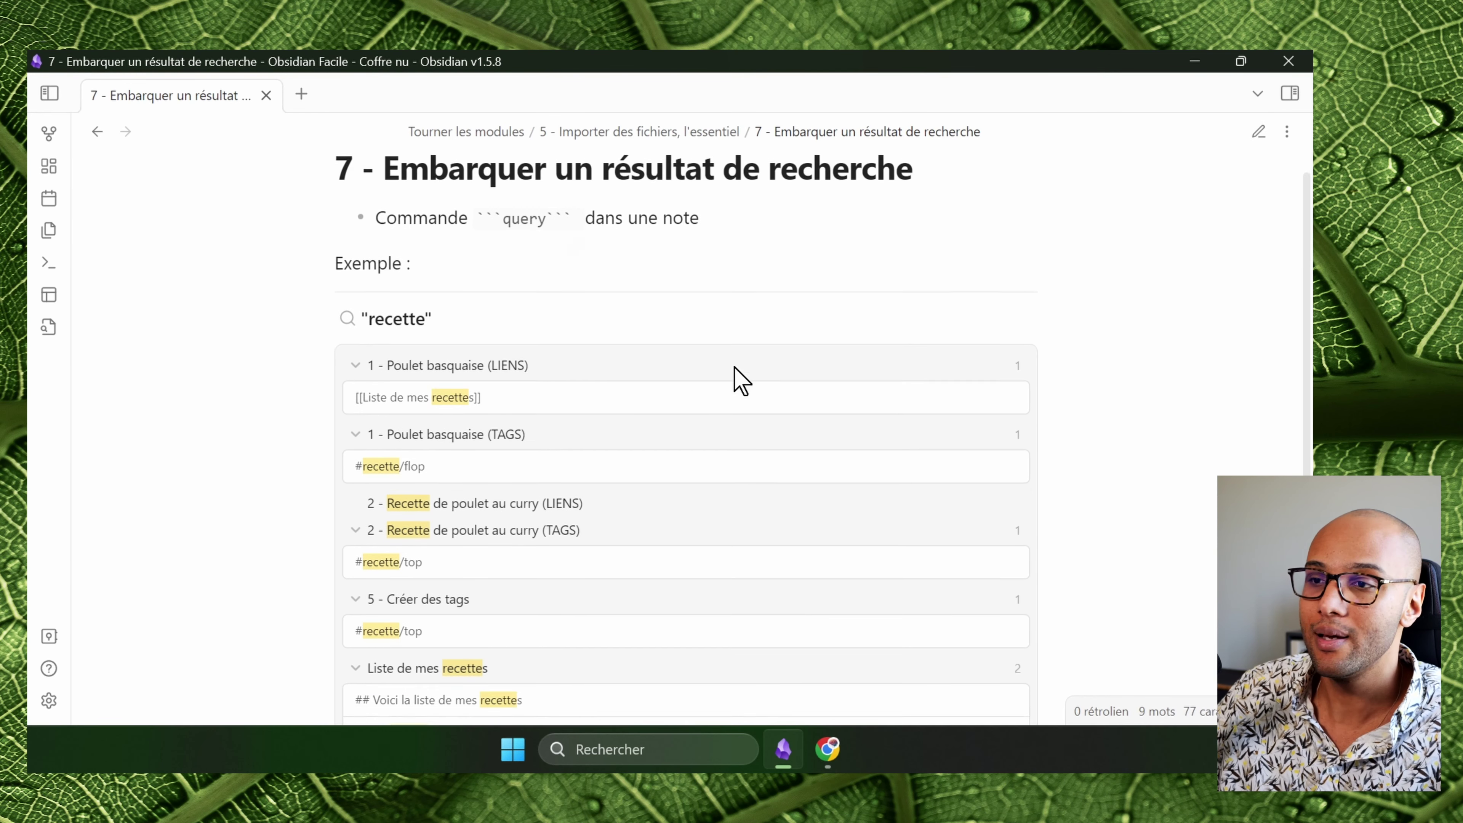
left_click(358, 267)
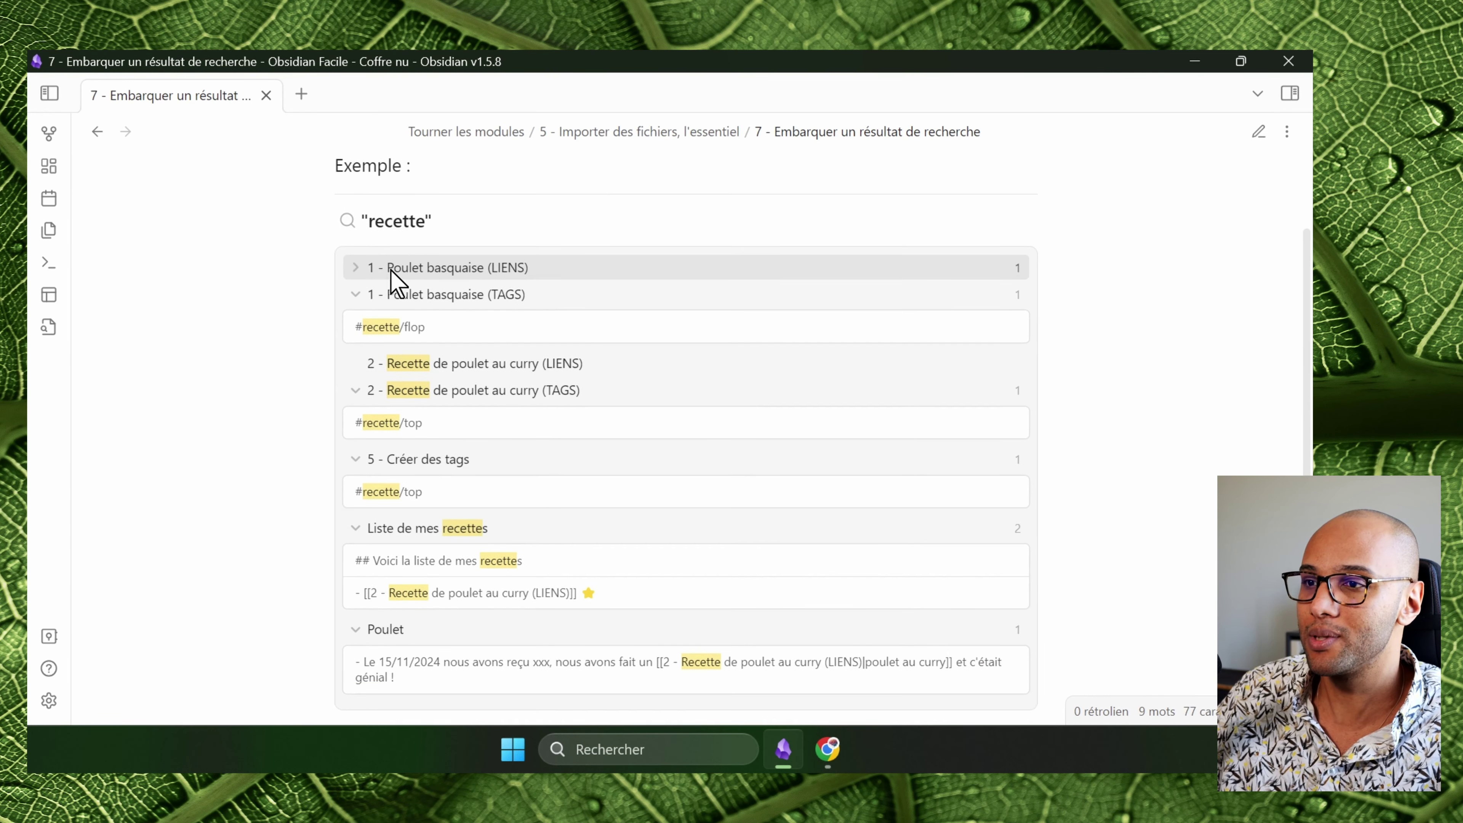
left_click(373, 333)
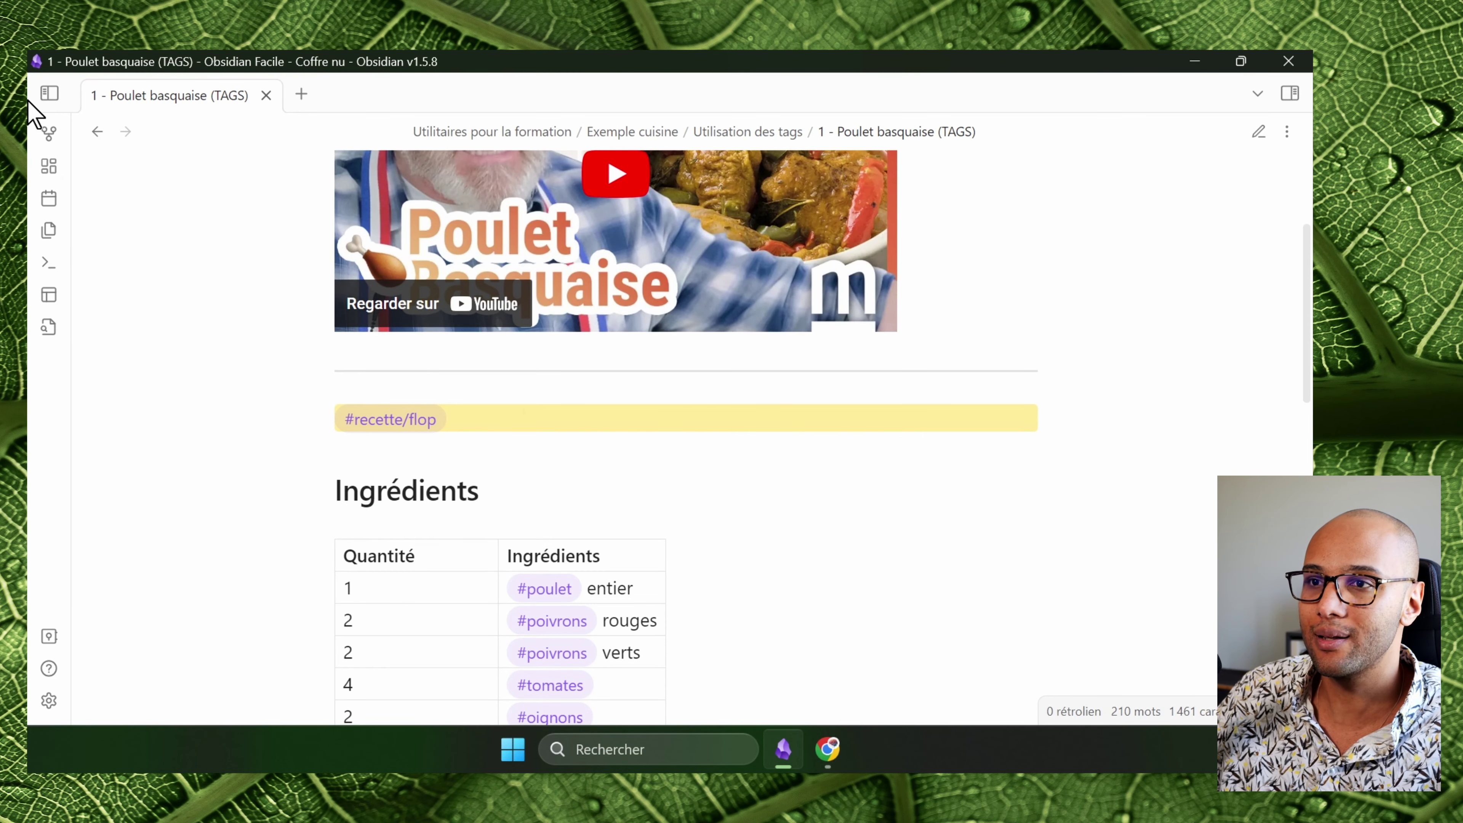